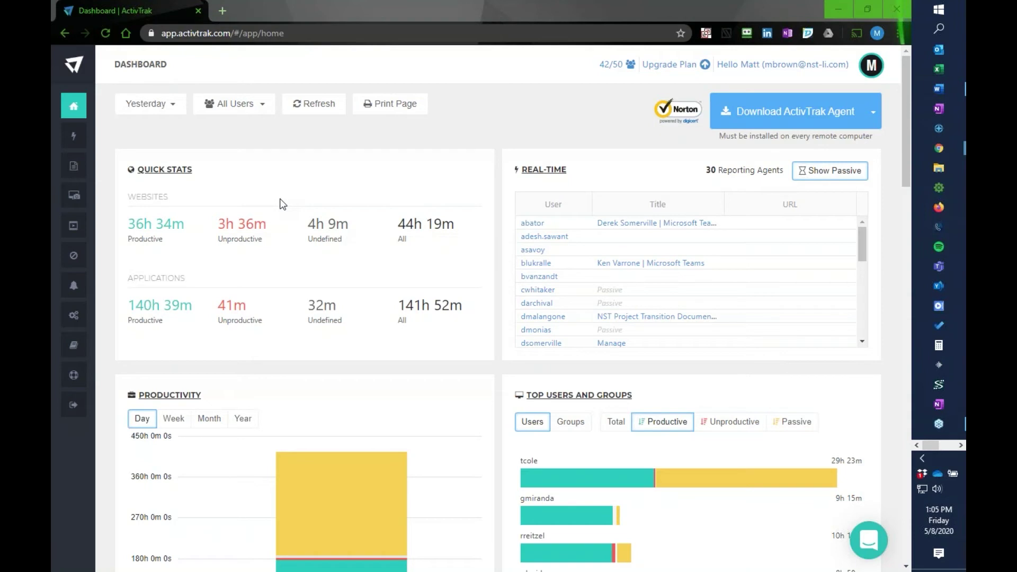
Step: Look over the dashboard widgets from Quick Stats down to Pending Classification and back, dismissing the incoming call pop-up
{"action": "scroll", "coordinate": [415, 220], "scroll_direction": "down", "scroll_amount": 2}
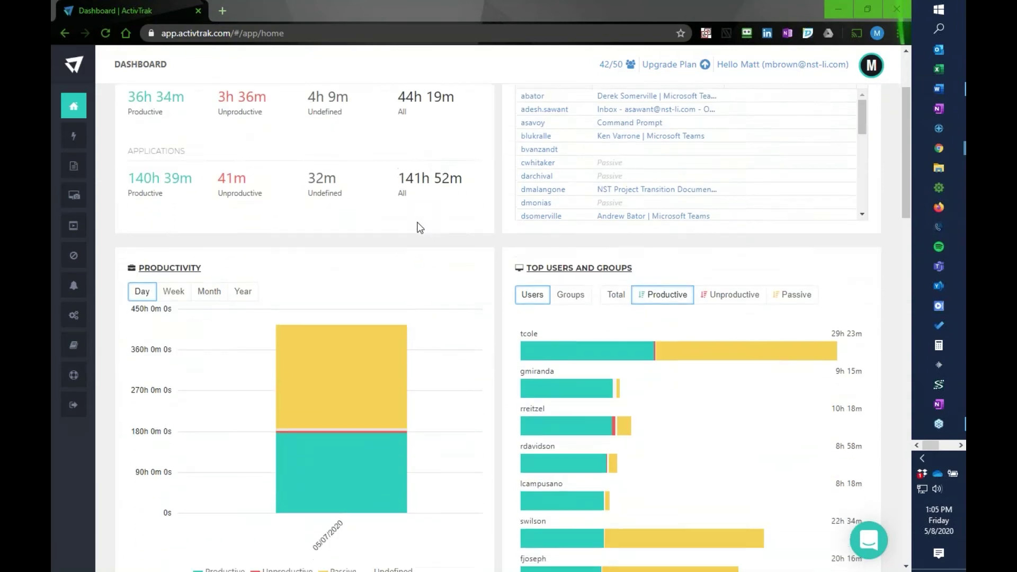
{"action": "scroll", "coordinate": [420, 228], "scroll_direction": "down", "scroll_amount": 5}
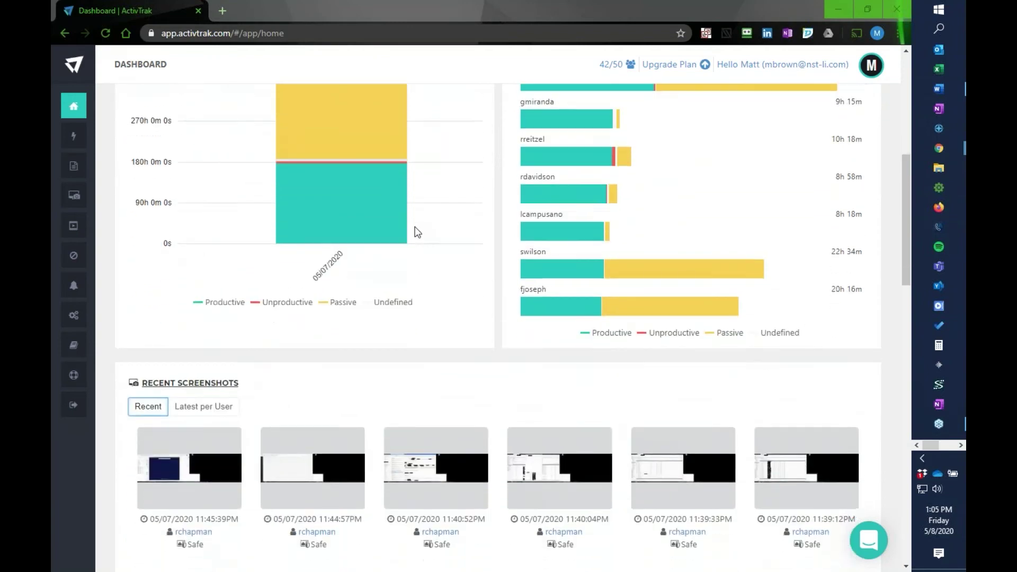
{"action": "scroll", "coordinate": [418, 231], "scroll_direction": "down", "scroll_amount": 7}
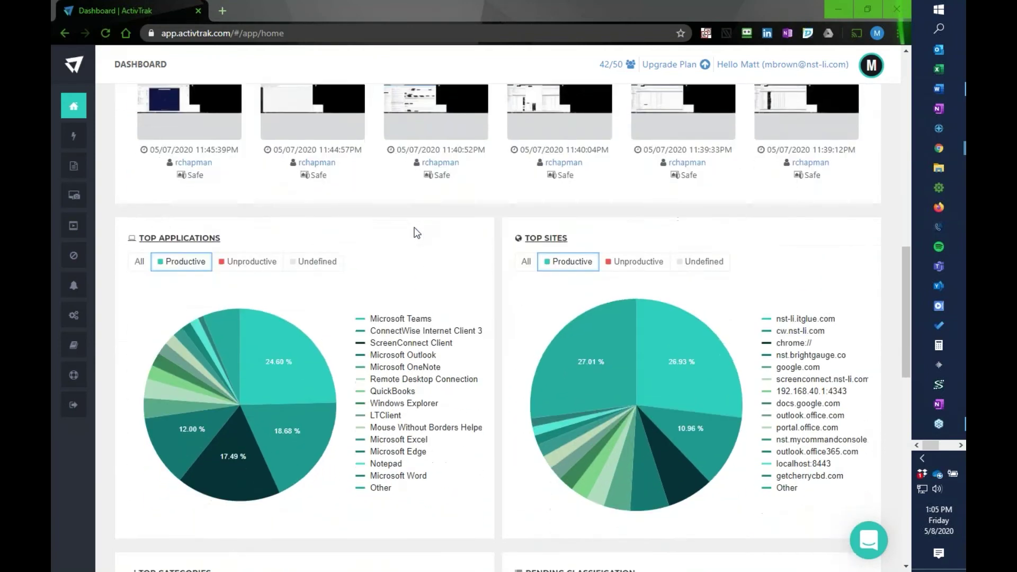
{"action": "scroll", "coordinate": [416, 233], "scroll_direction": "down", "scroll_amount": 4}
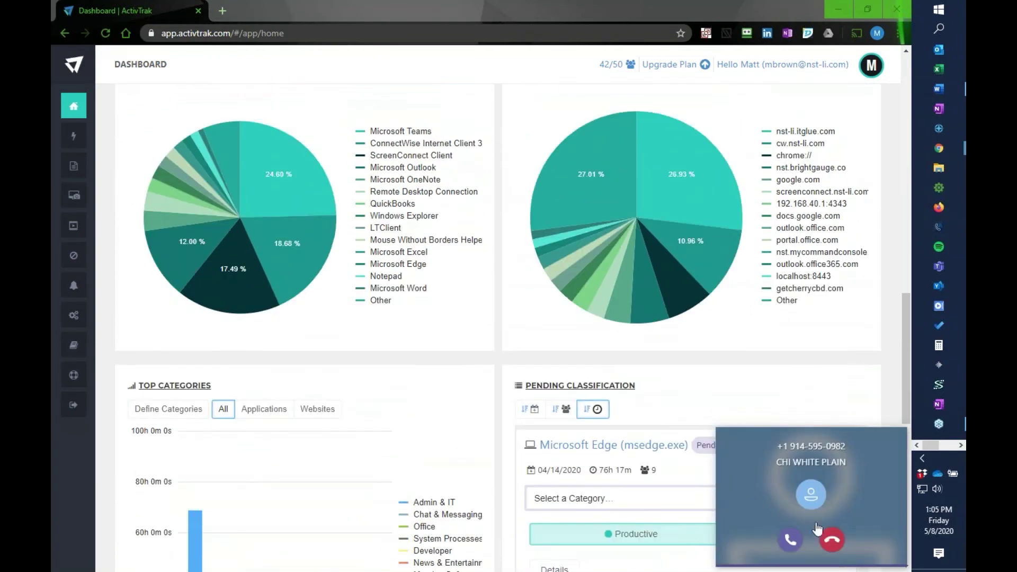
{"action": "left_click", "coordinate": [818, 530]}
{"action": "scroll", "coordinate": [540, 324], "scroll_direction": "up", "scroll_amount": 4}
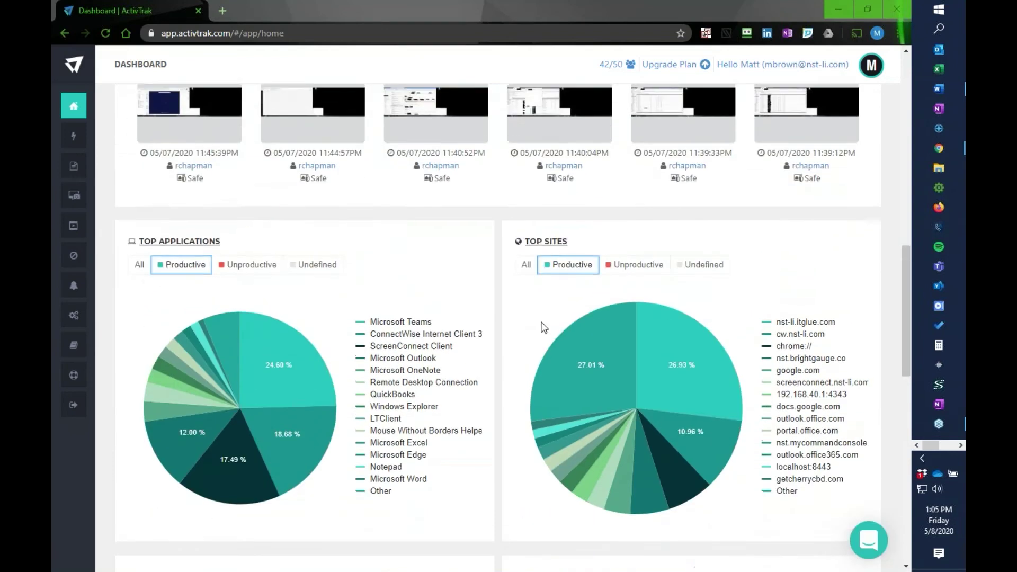
{"action": "scroll", "coordinate": [544, 327], "scroll_direction": "up", "scroll_amount": 3}
{"action": "scroll", "coordinate": [542, 327], "scroll_direction": "down", "scroll_amount": 1}
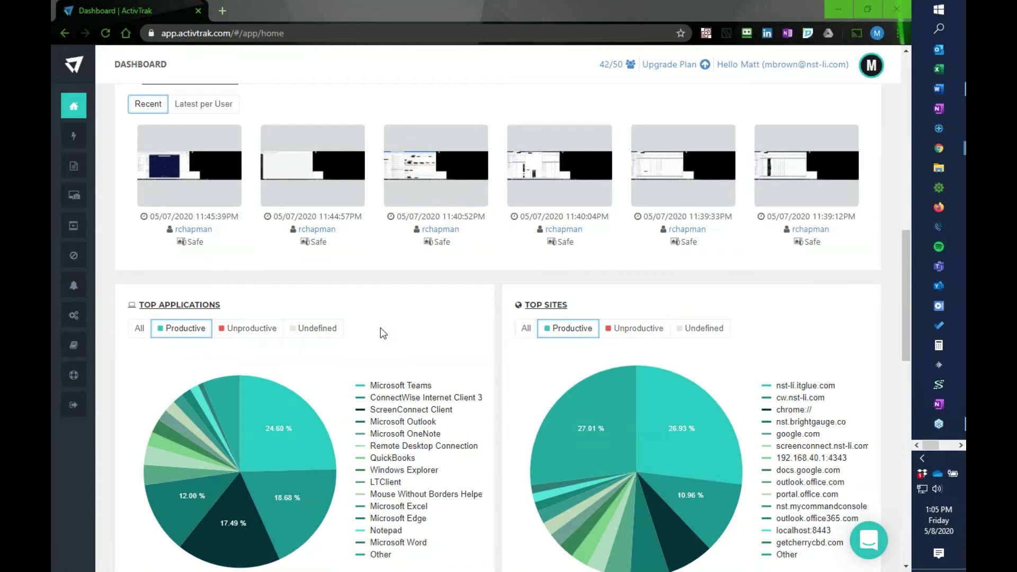
{"action": "scroll", "coordinate": [381, 329], "scroll_direction": "up", "scroll_amount": 5}
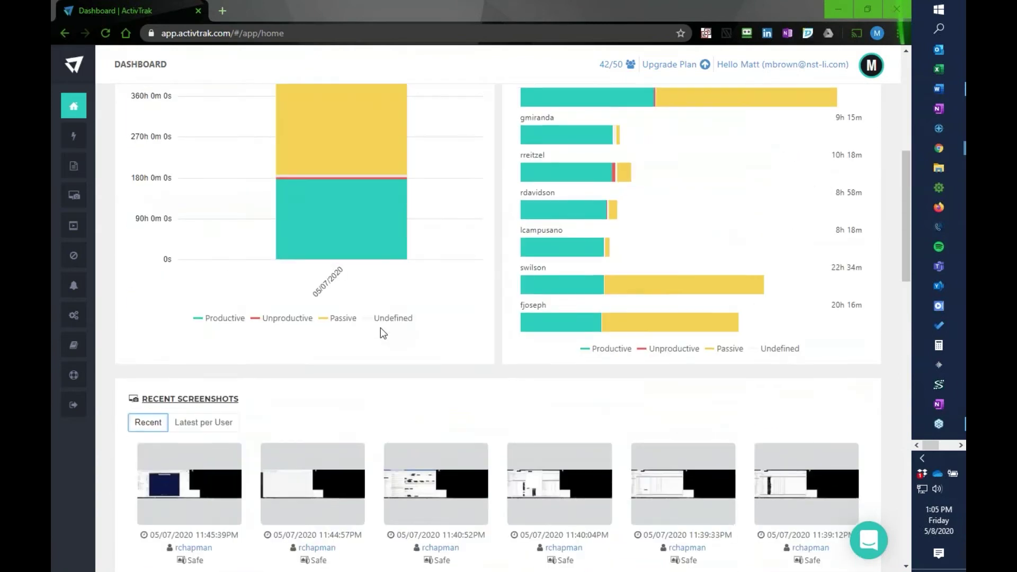
{"action": "scroll", "coordinate": [381, 327], "scroll_direction": "up", "scroll_amount": 5}
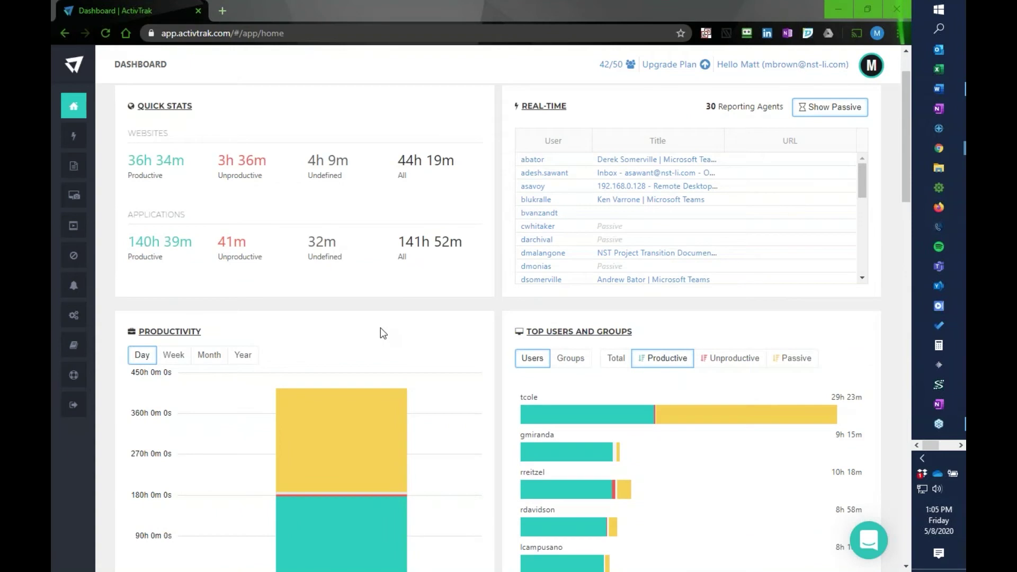
{"action": "scroll", "coordinate": [297, 247], "scroll_direction": "up", "scroll_amount": 1}
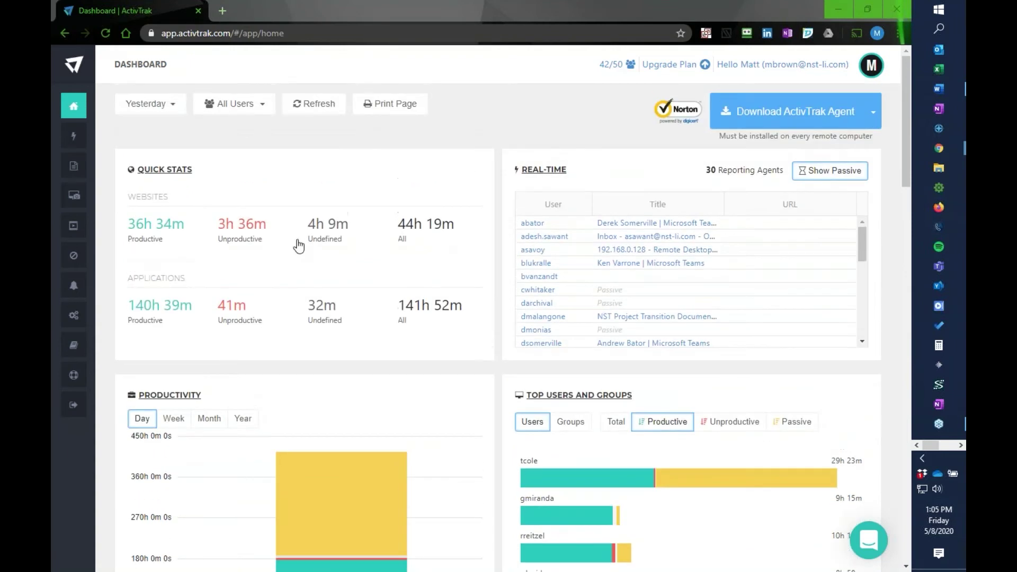
Step: Set the dashboard's date range to Last Week
{"action": "left_click", "coordinate": [176, 112]}
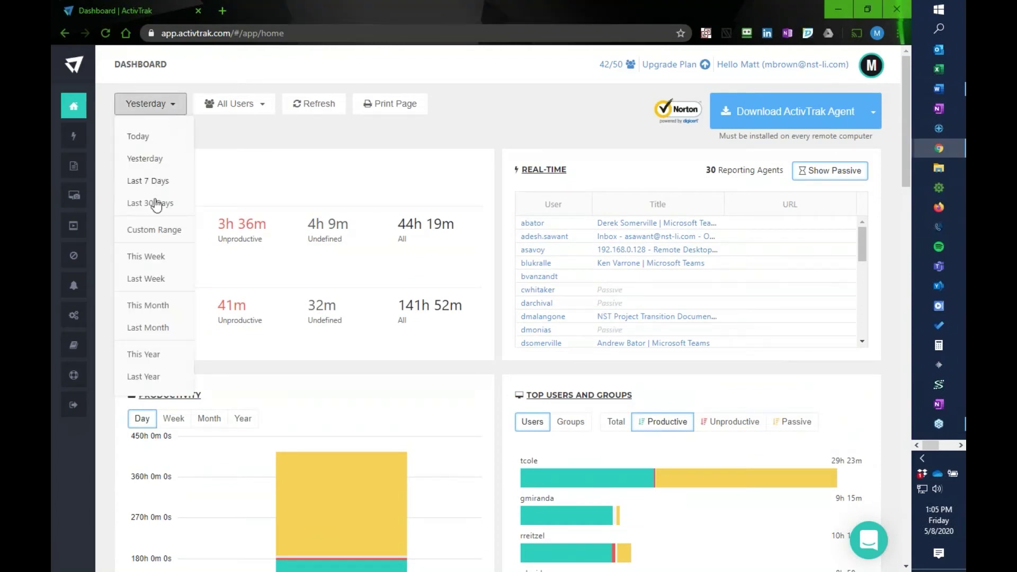
{"action": "left_click", "coordinate": [151, 281]}
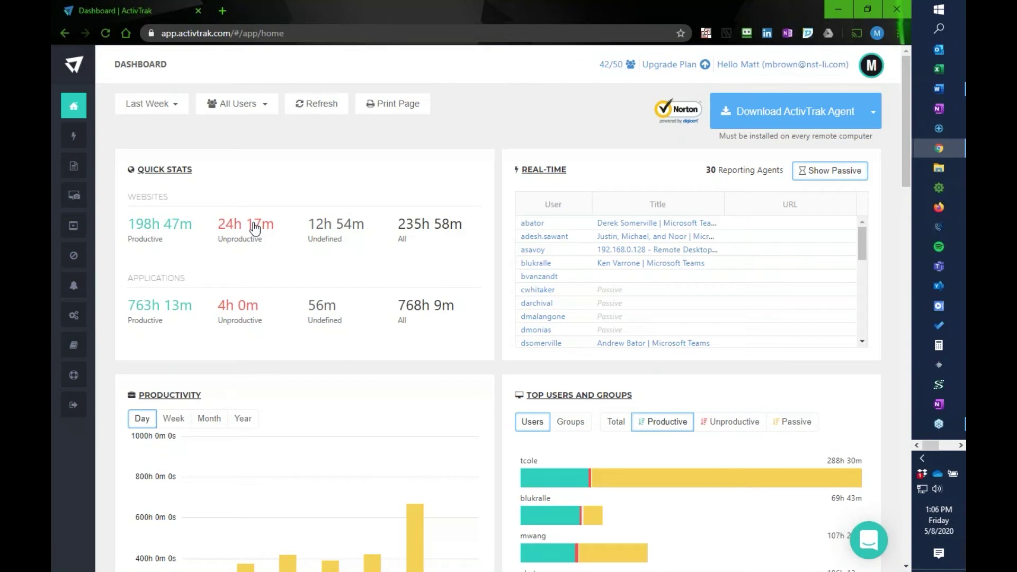
{"action": "mouse_move", "coordinate": [550, 483]}
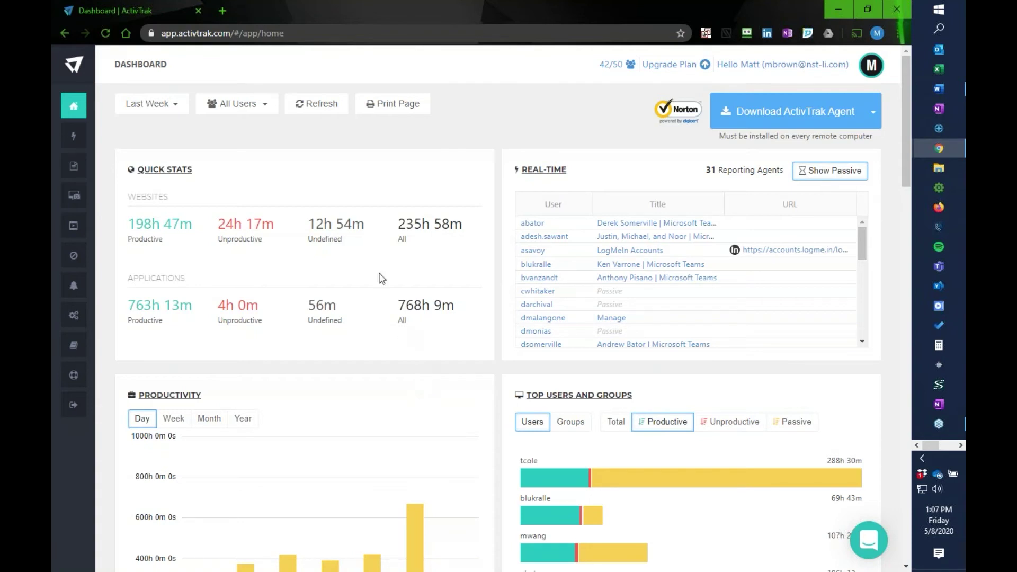
Step: Examine the date range choices and the users and groups available for filtering the dashboard, leaving both filters as they are
{"action": "left_click", "coordinate": [179, 106]}
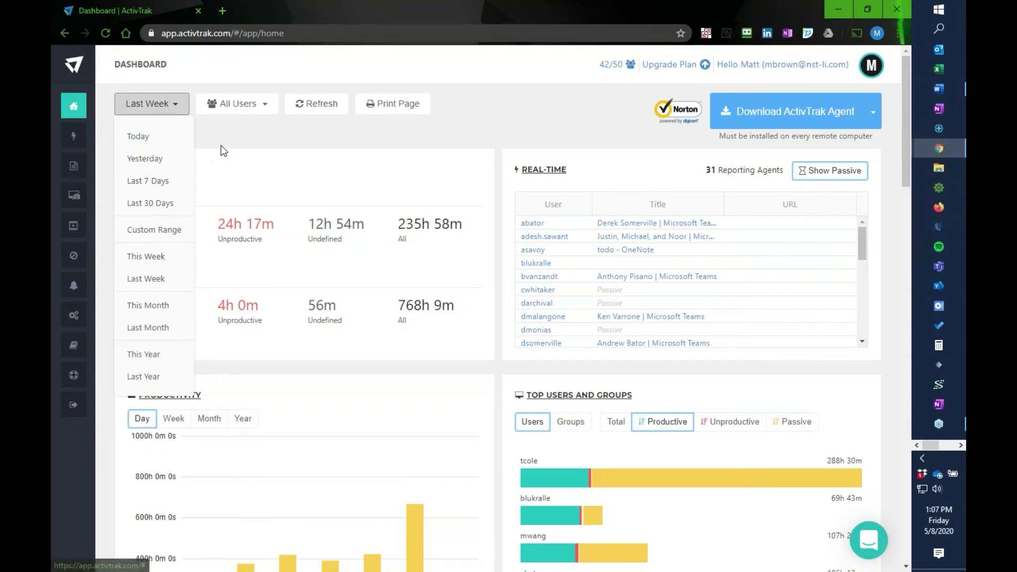
{"action": "left_click", "coordinate": [266, 110]}
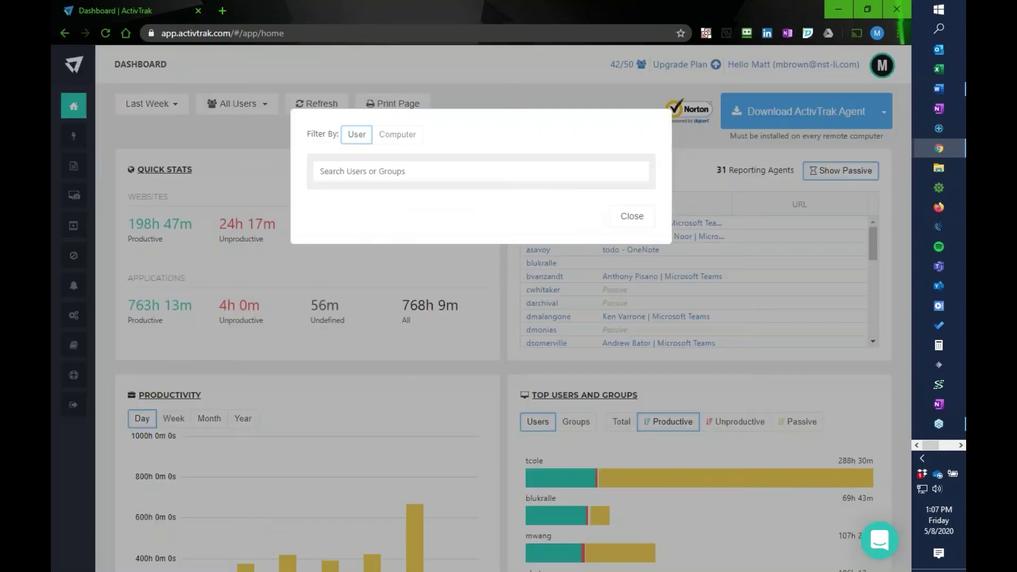
{"action": "scroll", "coordinate": [381, 201], "scroll_direction": "down", "scroll_amount": 2}
{"action": "scroll", "coordinate": [457, 280], "scroll_direction": "down", "scroll_amount": 10}
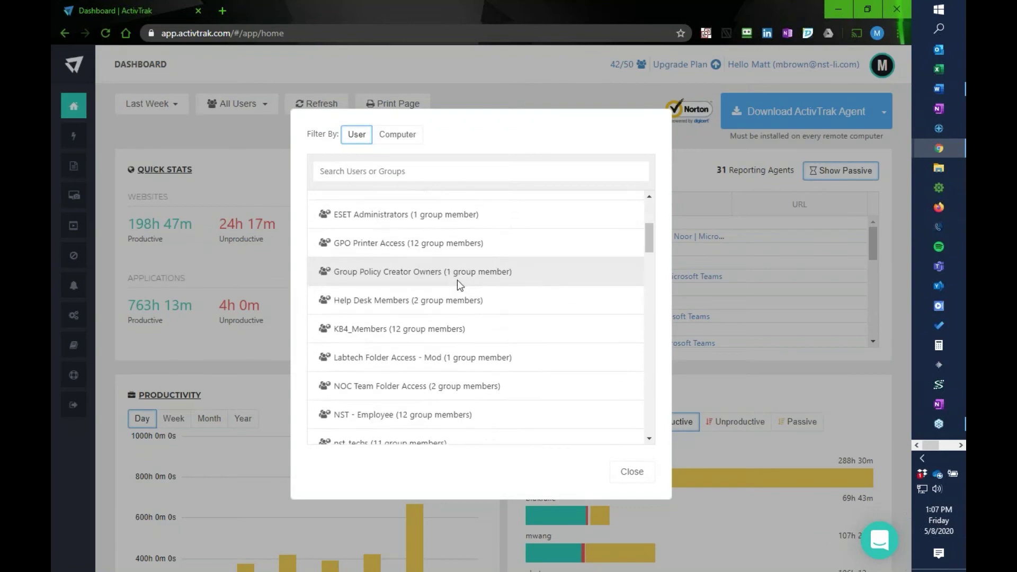
{"action": "scroll", "coordinate": [365, 344], "scroll_direction": "down", "scroll_amount": 4}
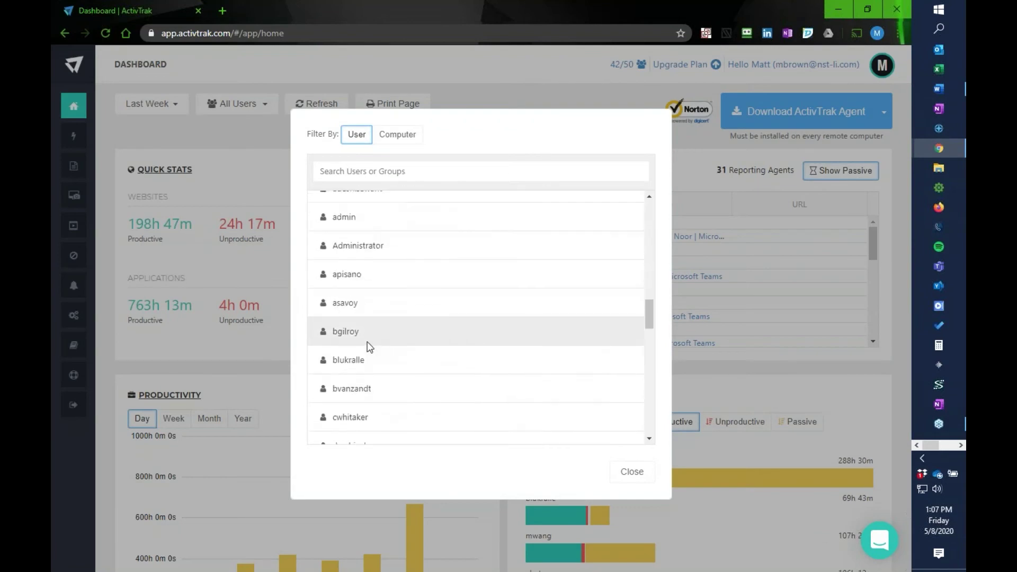
{"action": "left_click", "coordinate": [286, 125]}
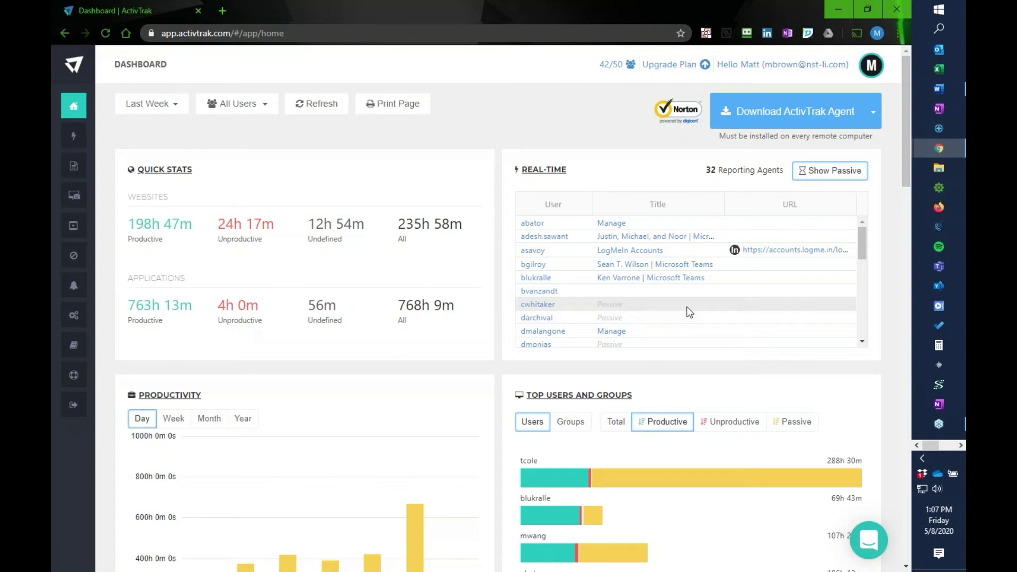
Step: Examine the Real-Time list through to its end for each user's active window title, URL and passive status
{"action": "scroll", "coordinate": [656, 286], "scroll_direction": "down", "scroll_amount": 3}
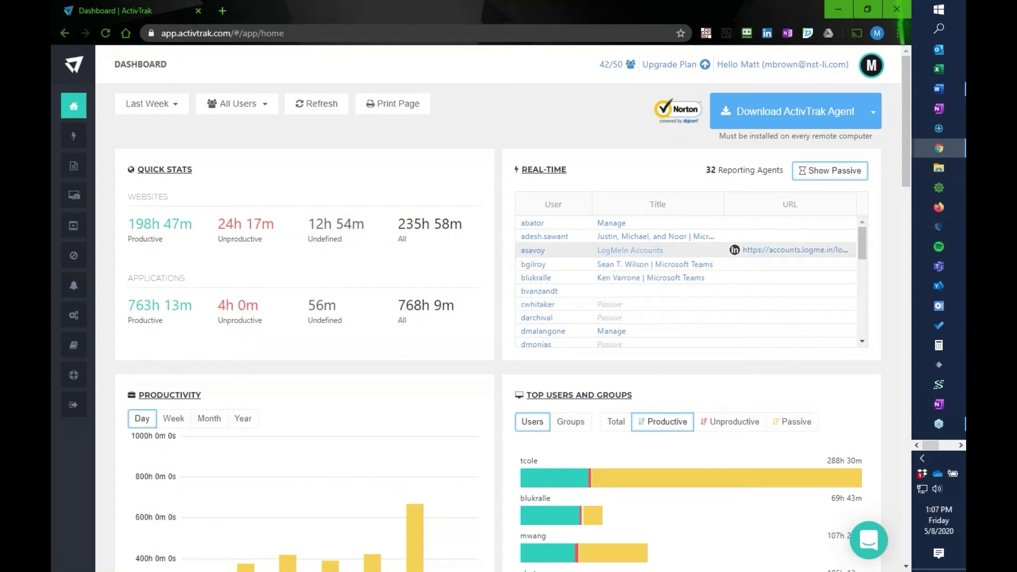
{"action": "scroll", "coordinate": [632, 258], "scroll_direction": "down", "scroll_amount": 5}
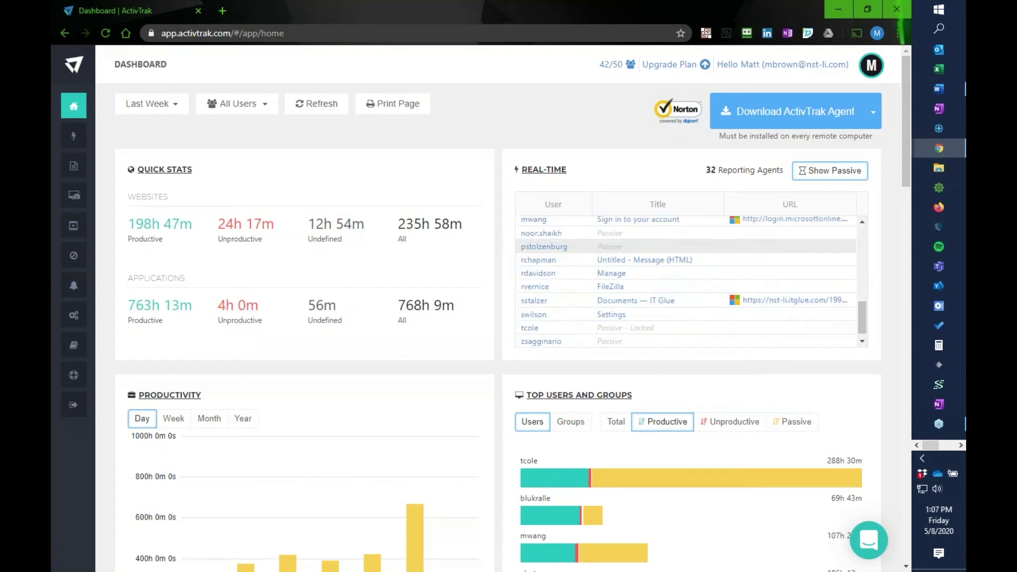
{"action": "scroll", "coordinate": [633, 247], "scroll_direction": "down", "scroll_amount": 1}
{"action": "scroll", "coordinate": [633, 247], "scroll_direction": "up", "scroll_amount": 1}
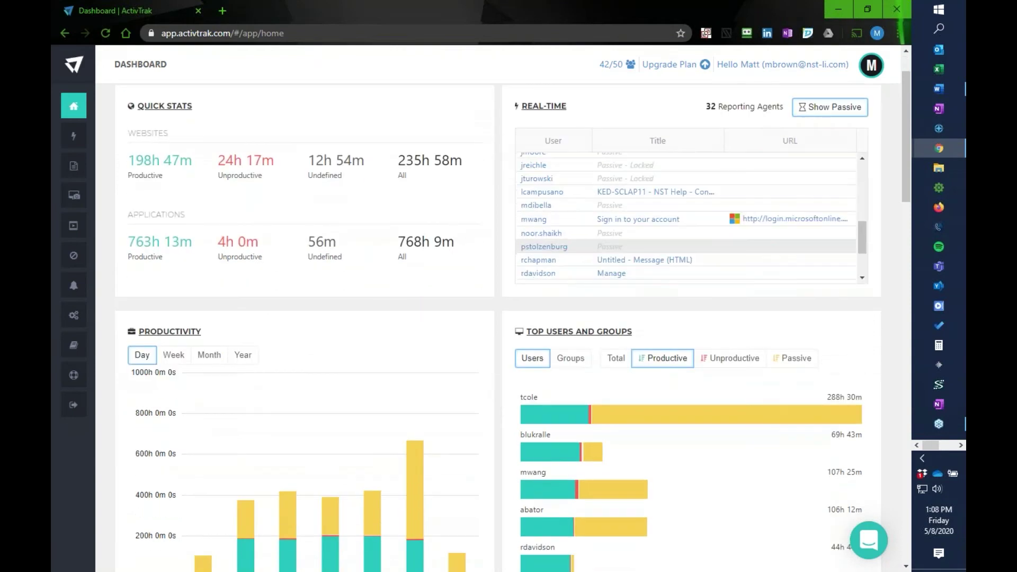
{"action": "scroll", "coordinate": [652, 228], "scroll_direction": "up", "scroll_amount": 8}
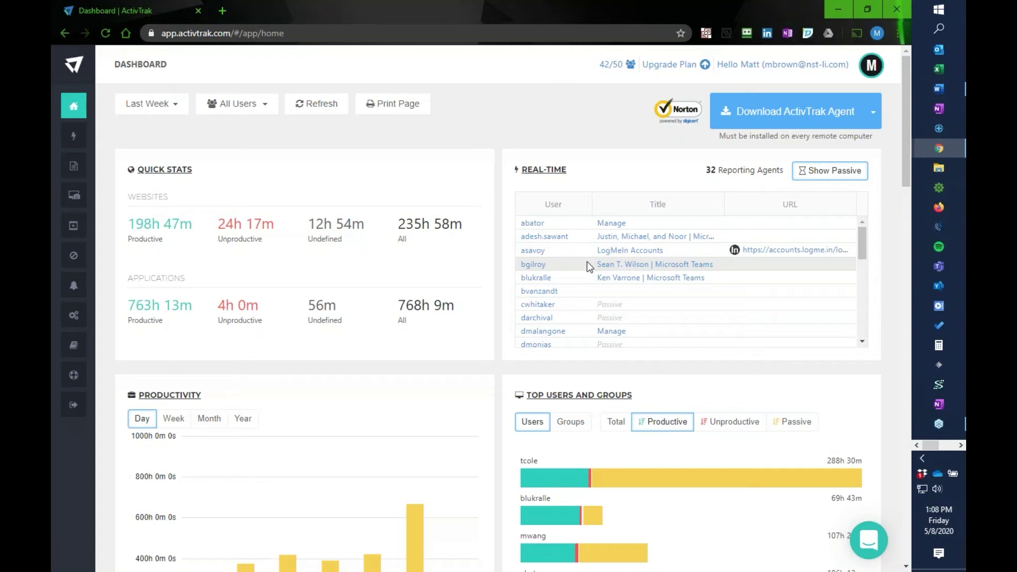
{"action": "scroll", "coordinate": [587, 262], "scroll_direction": "down", "scroll_amount": 2}
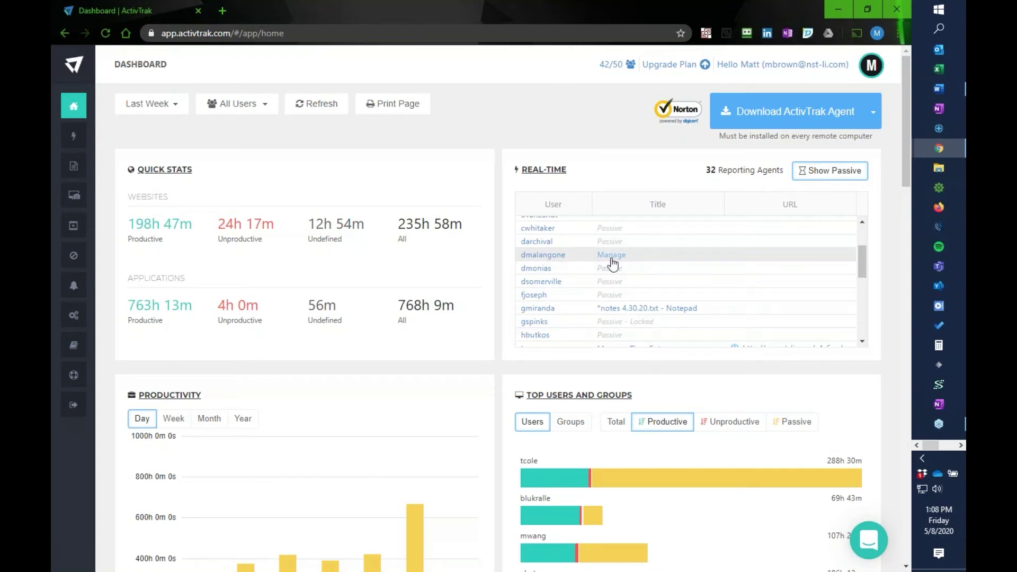
{"action": "scroll", "coordinate": [663, 256], "scroll_direction": "down", "scroll_amount": 2}
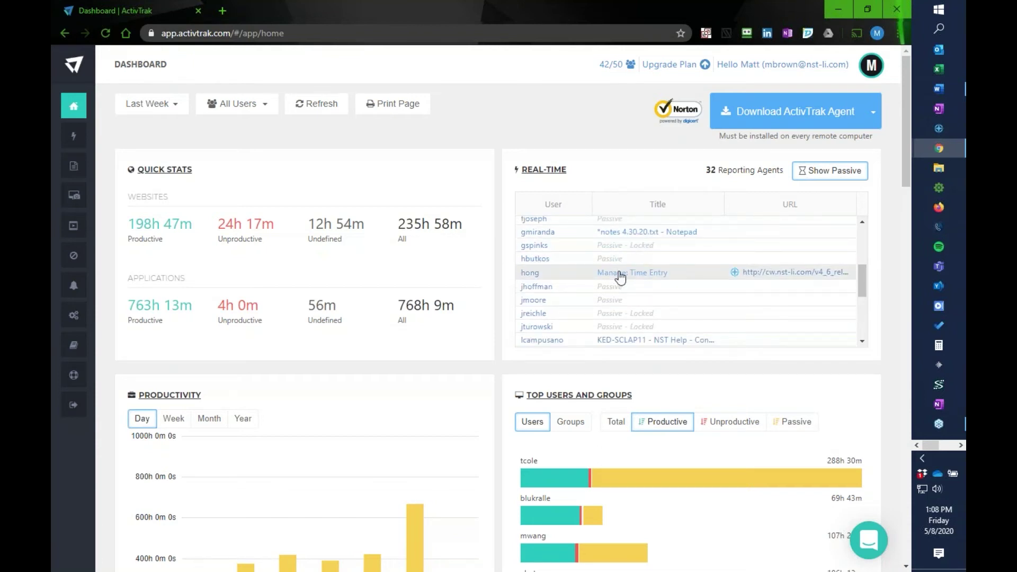
{"action": "scroll", "coordinate": [628, 275], "scroll_direction": "down", "scroll_amount": 2}
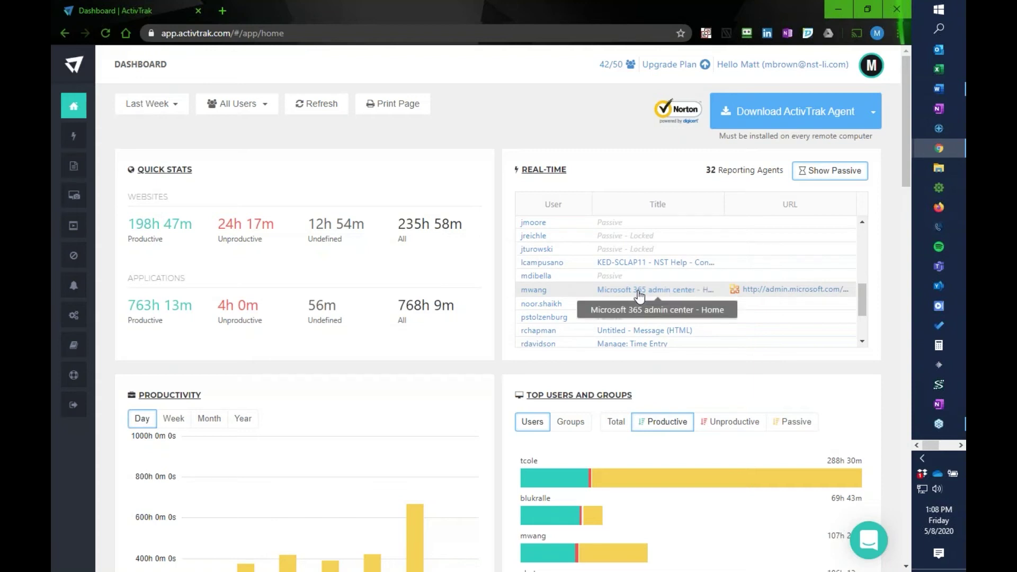
{"action": "scroll", "coordinate": [640, 294], "scroll_direction": "up", "scroll_amount": 4}
{"action": "scroll", "coordinate": [639, 292], "scroll_direction": "up", "scroll_amount": 2}
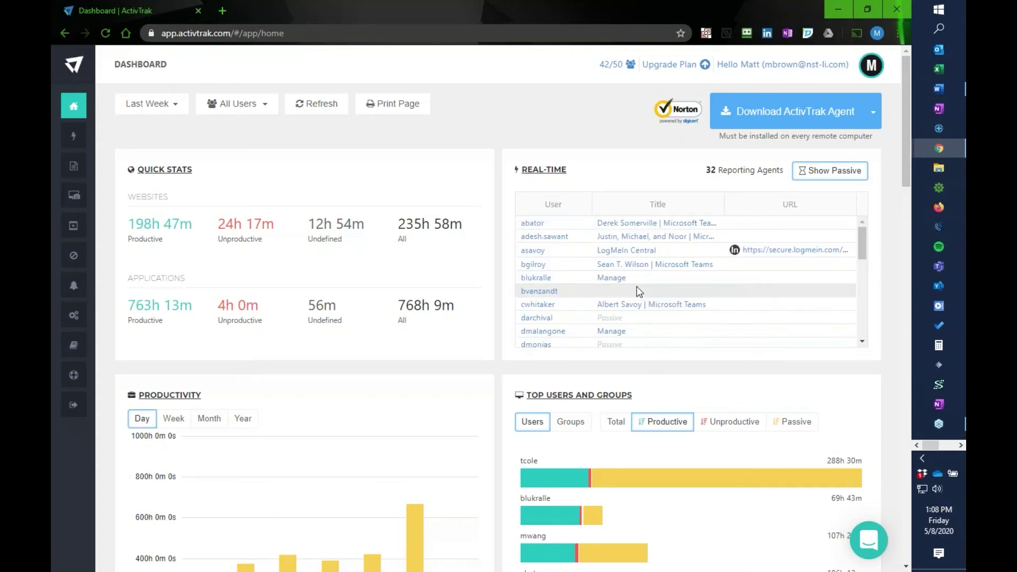
{"action": "scroll", "coordinate": [639, 292], "scroll_direction": "down", "scroll_amount": 3}
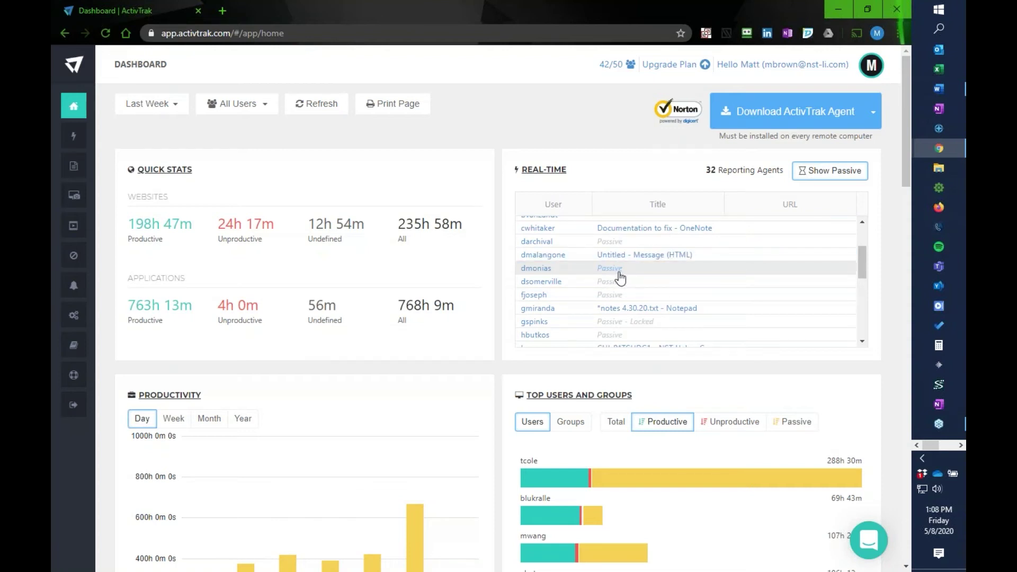
{"action": "scroll", "coordinate": [622, 286], "scroll_direction": "down", "scroll_amount": 3}
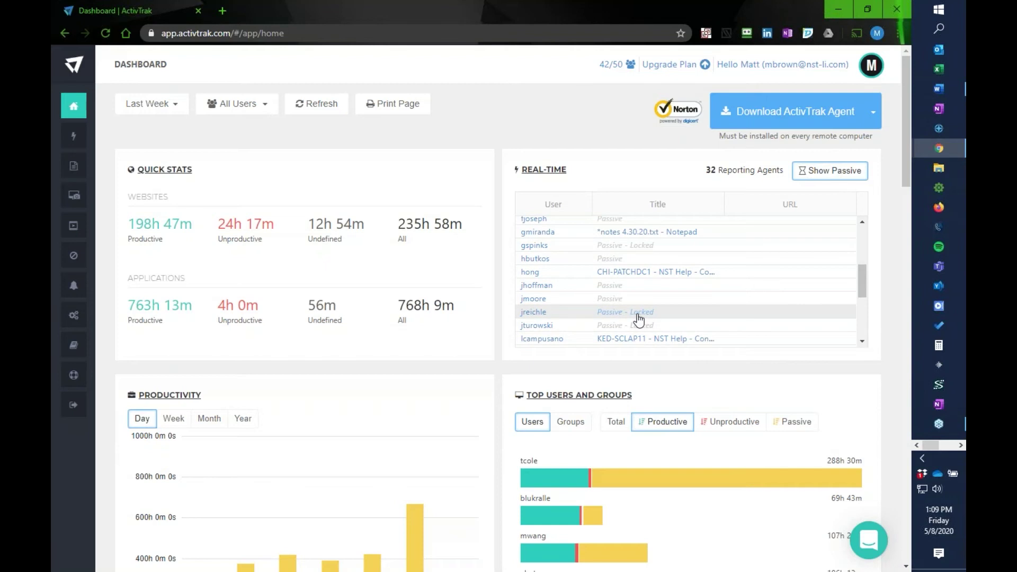
{"action": "scroll", "coordinate": [632, 277], "scroll_direction": "down", "scroll_amount": 2}
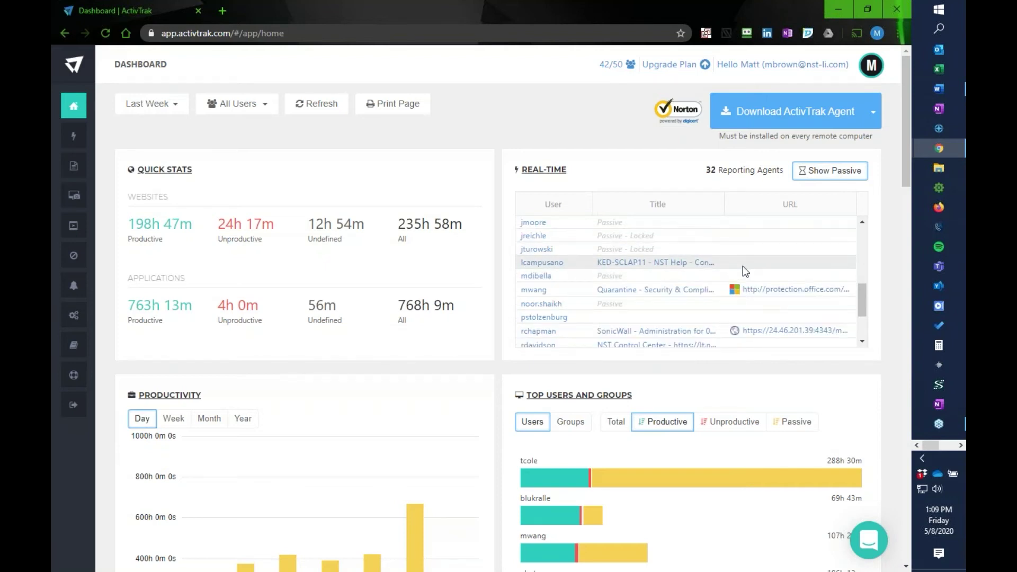
{"action": "scroll", "coordinate": [644, 270], "scroll_direction": "down", "scroll_amount": 2}
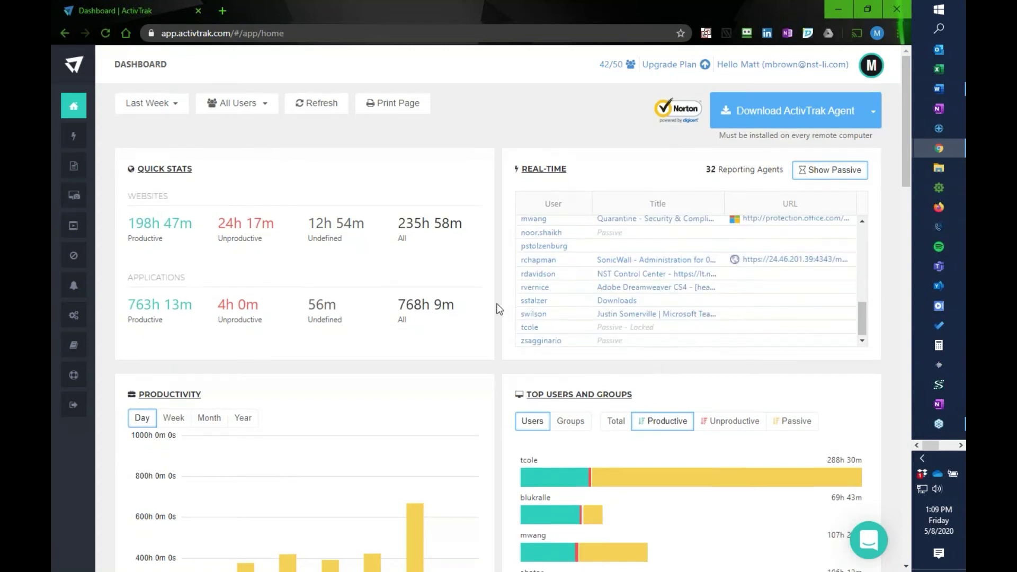
Step: Examine the daily bars in the Productivity chart and the Top Users and Groups bars, dismissing the chat notification
{"action": "scroll", "coordinate": [496, 308], "scroll_direction": "down", "scroll_amount": 4}
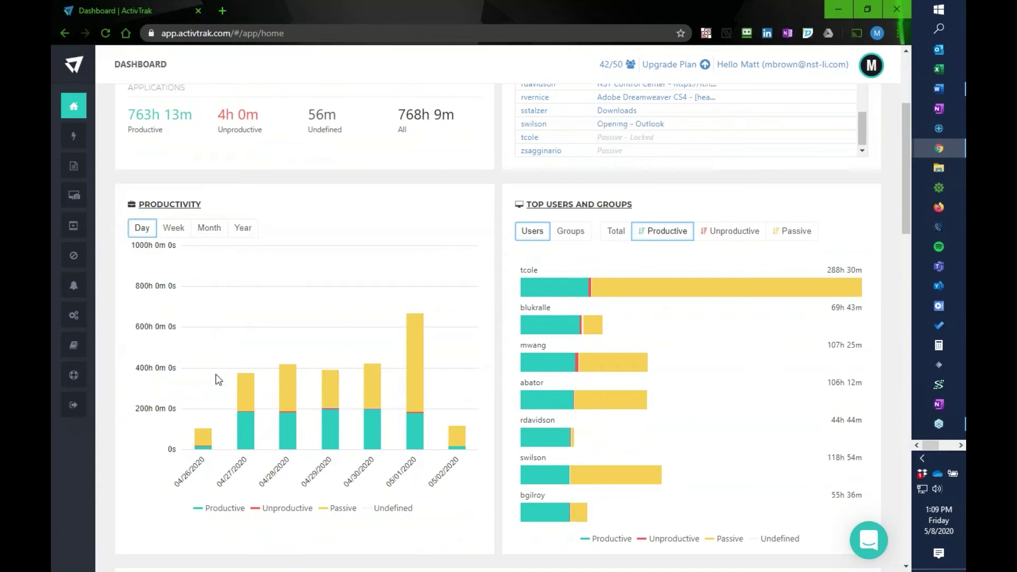
{"action": "mouse_move", "coordinate": [248, 440]}
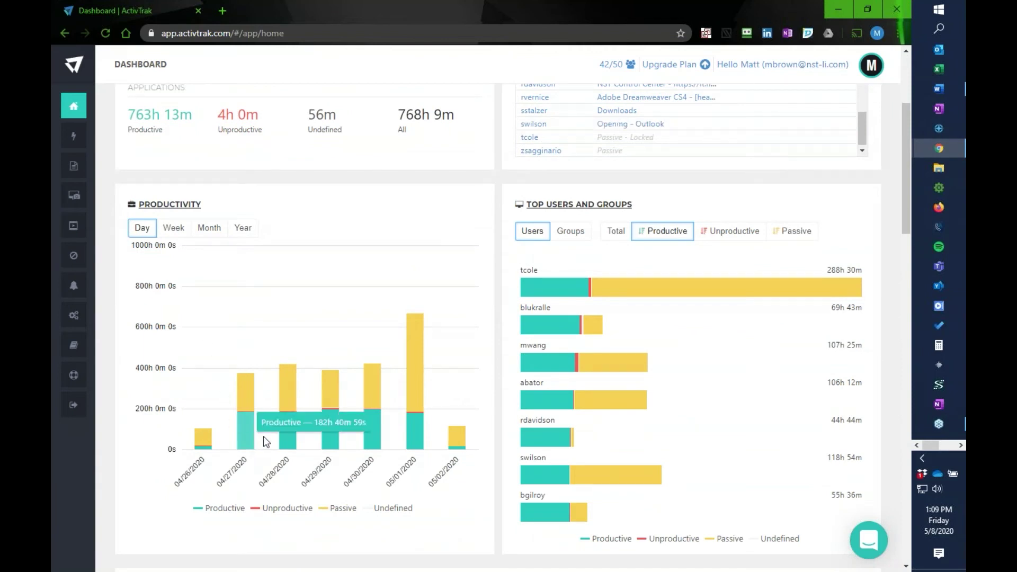
{"action": "mouse_move", "coordinate": [202, 452]}
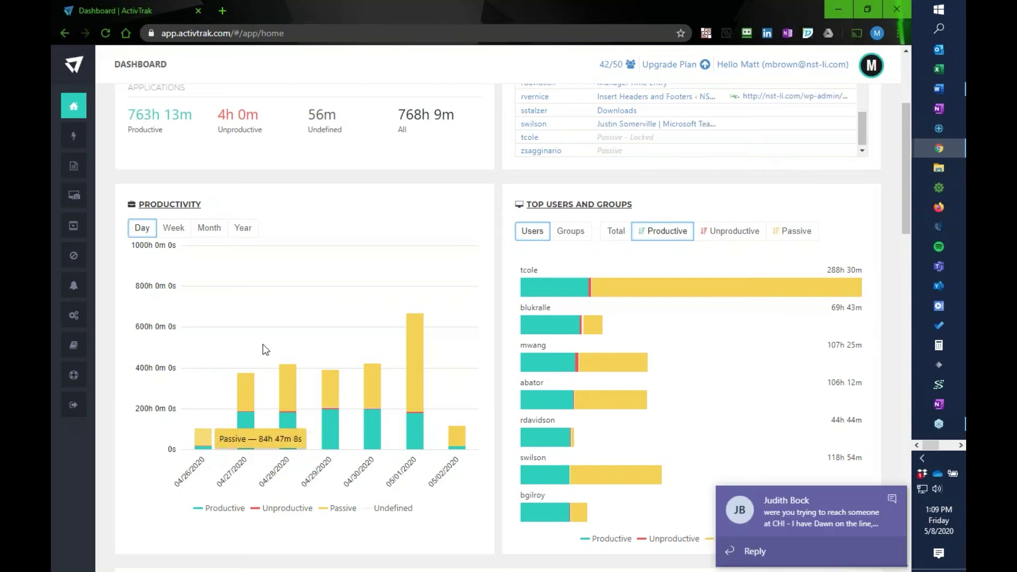
{"action": "left_click", "coordinate": [897, 499]}
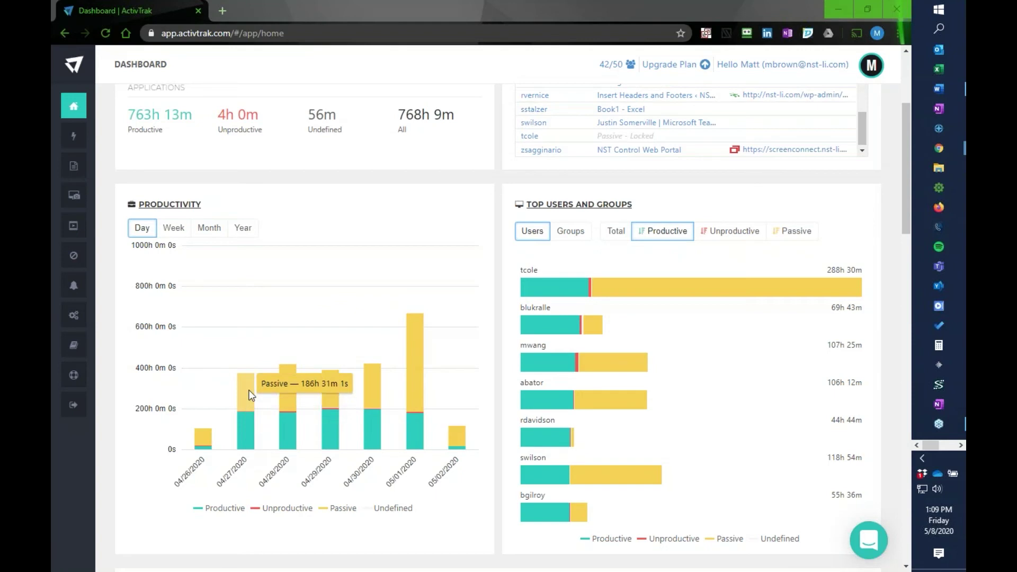
{"action": "mouse_move", "coordinate": [422, 366]}
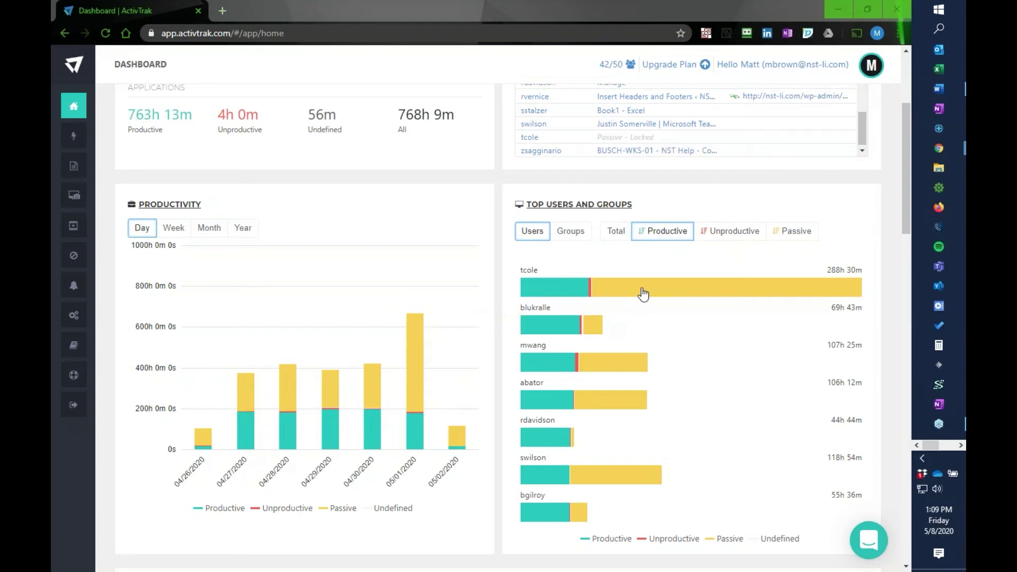
{"action": "mouse_move", "coordinate": [596, 366]}
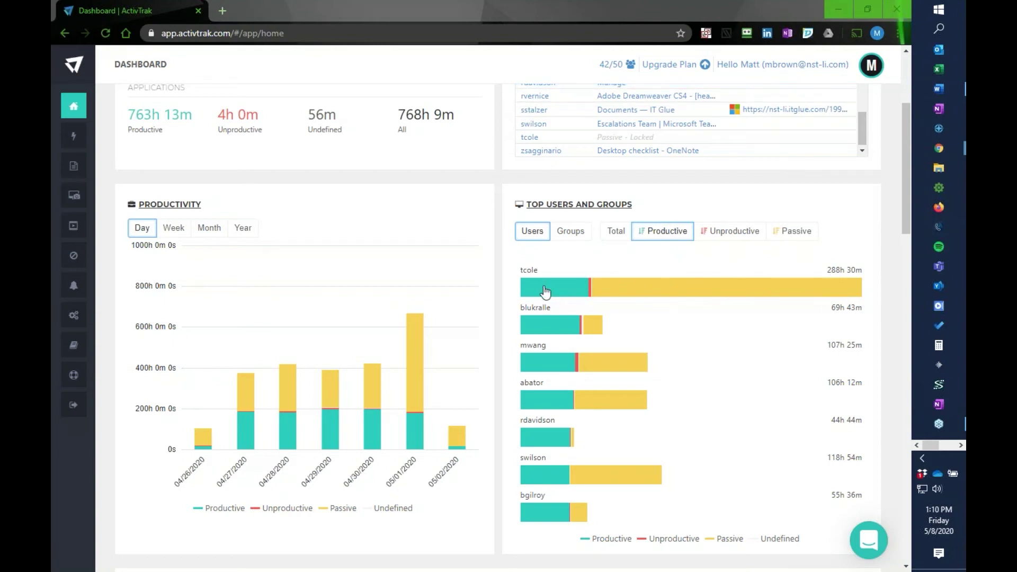
Step: Rank the Top Users and Groups chart by total time, return it to Productive, and check the first user's productive share
{"action": "scroll", "coordinate": [638, 289], "scroll_direction": "up", "scroll_amount": 1}
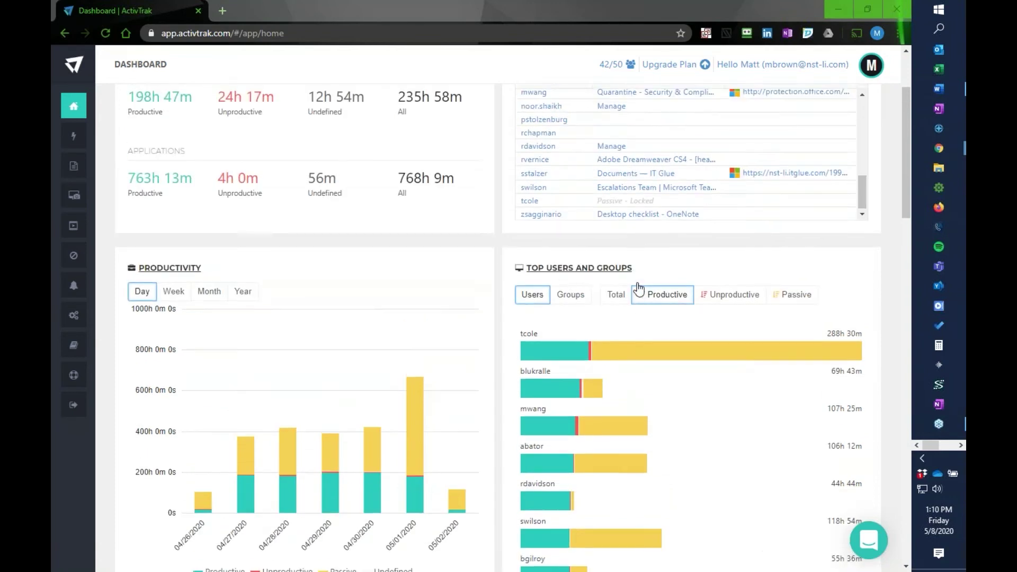
{"action": "scroll", "coordinate": [638, 289], "scroll_direction": "down", "scroll_amount": 1}
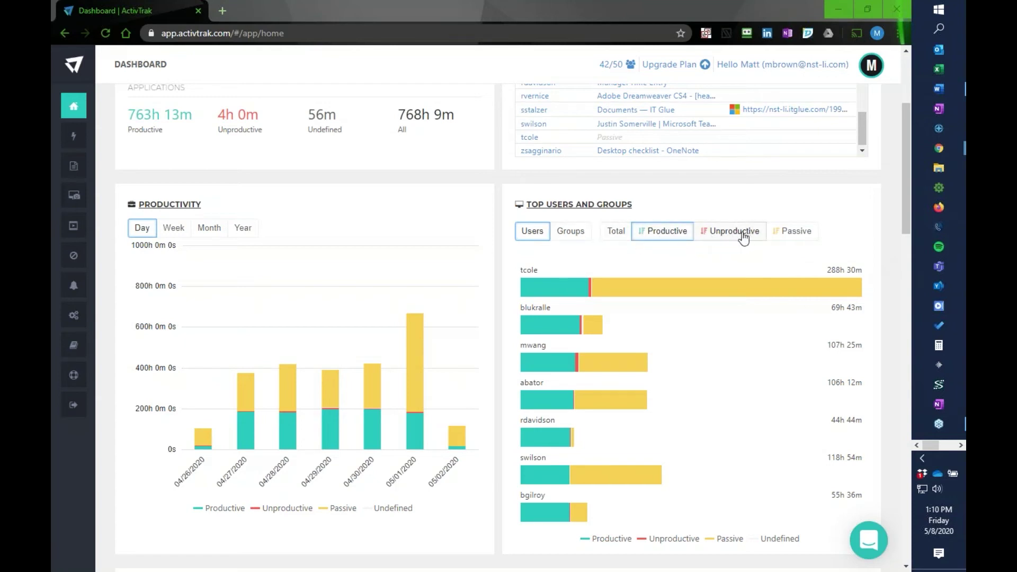
{"action": "left_click", "coordinate": [613, 235]}
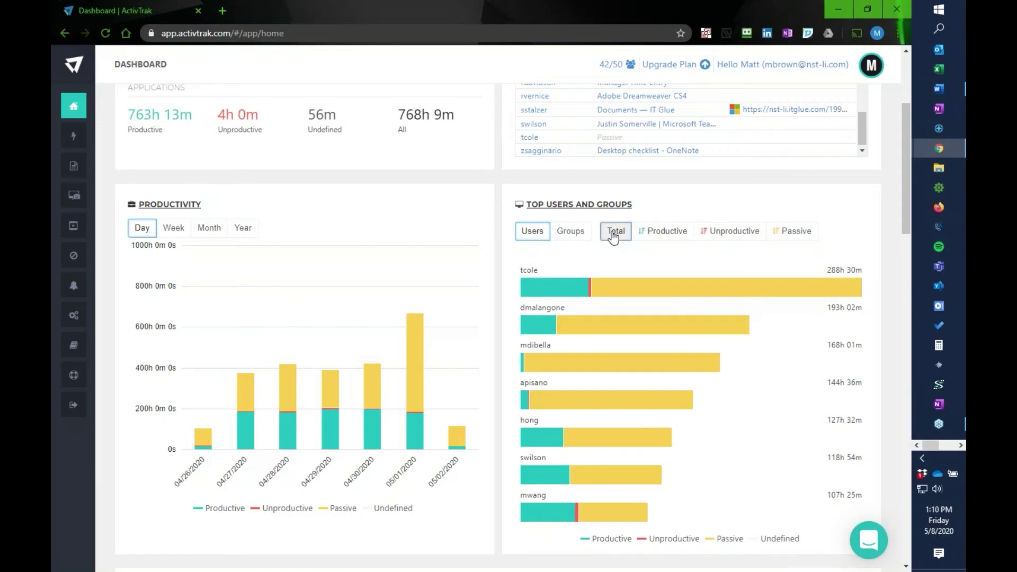
{"action": "left_click", "coordinate": [655, 235]}
{"action": "mouse_move", "coordinate": [554, 290]}
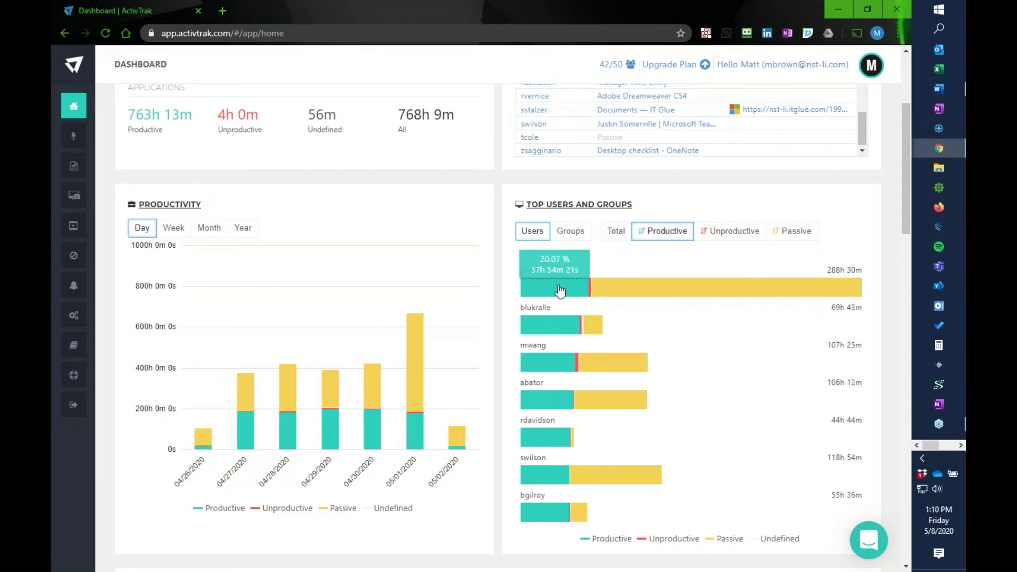
Step: Rank the Top Users and Groups chart by Unproductive time and inspect individual users' productive, unproductive and passive shares
{"action": "left_click", "coordinate": [734, 235]}
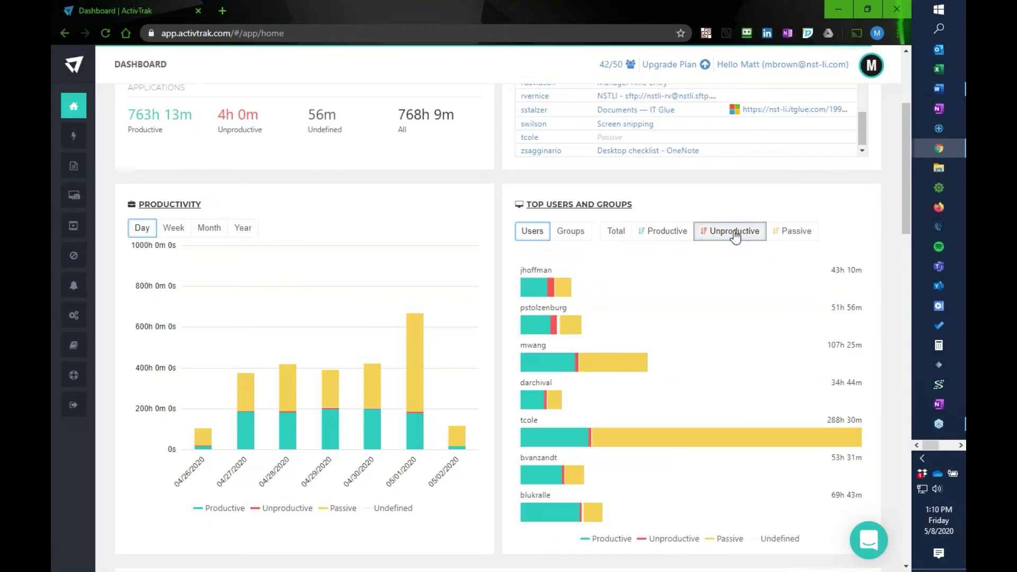
{"action": "mouse_move", "coordinate": [550, 291]}
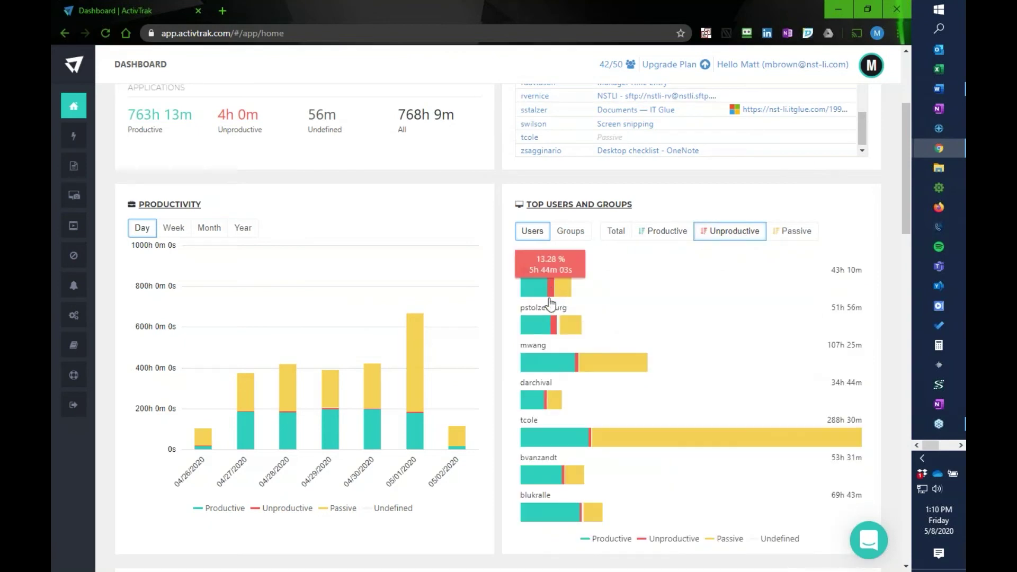
{"action": "mouse_move", "coordinate": [559, 401]}
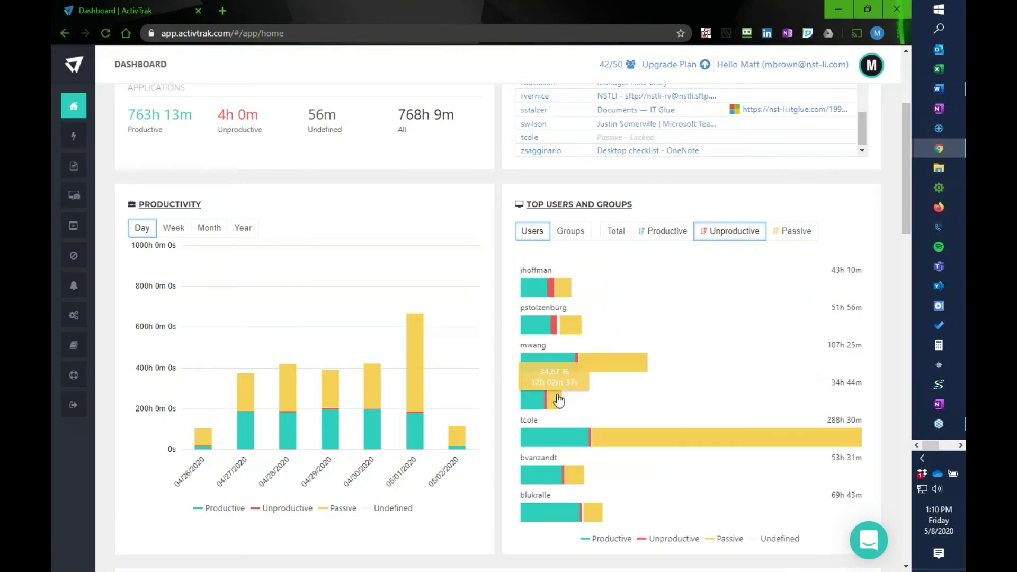
{"action": "scroll", "coordinate": [558, 401], "scroll_direction": "down", "scroll_amount": 1}
{"action": "mouse_move", "coordinate": [538, 222]}
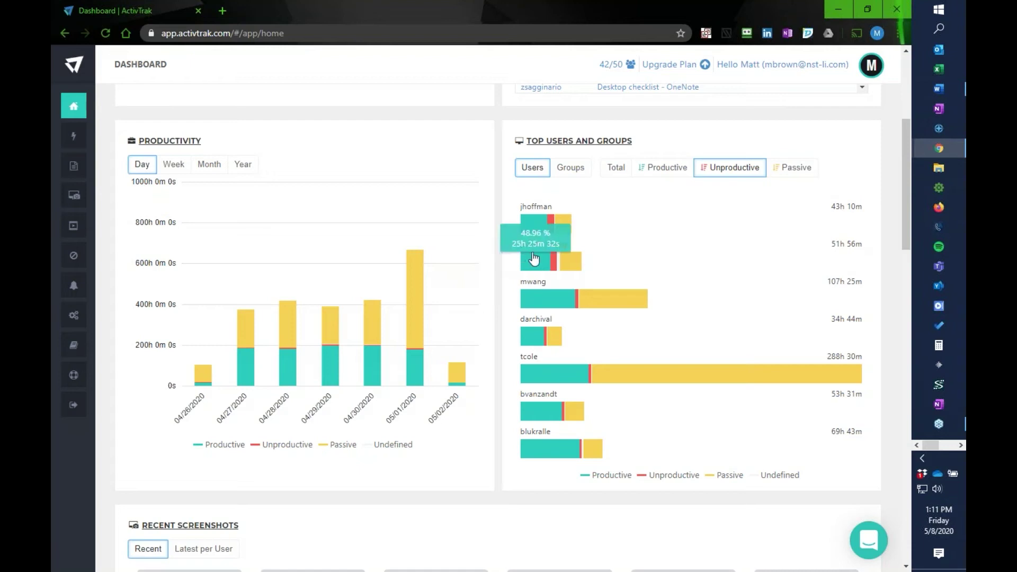
{"action": "mouse_move", "coordinate": [661, 385]}
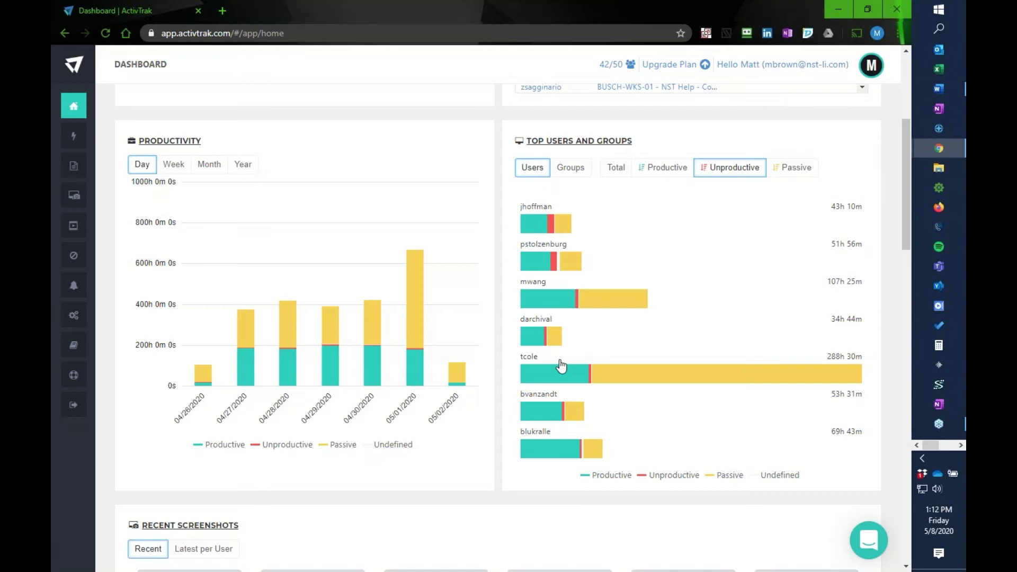
{"action": "mouse_move", "coordinate": [561, 227]}
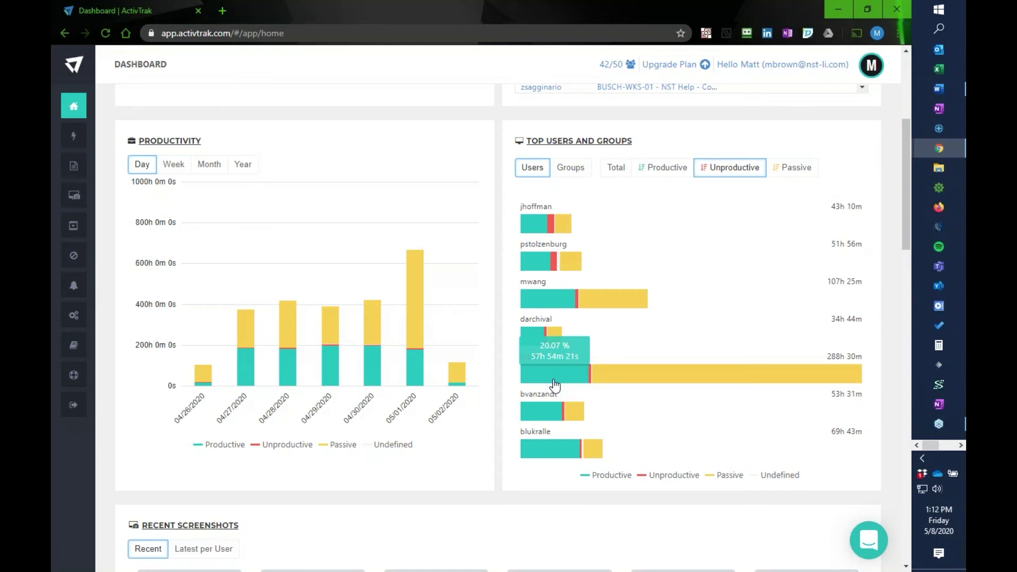
Step: Assign the Admin & IT category to Microsoft Edge (msedge.exe) under Pending Classification, keeping it rated Productive
{"action": "scroll", "coordinate": [554, 385], "scroll_direction": "down", "scroll_amount": 8}
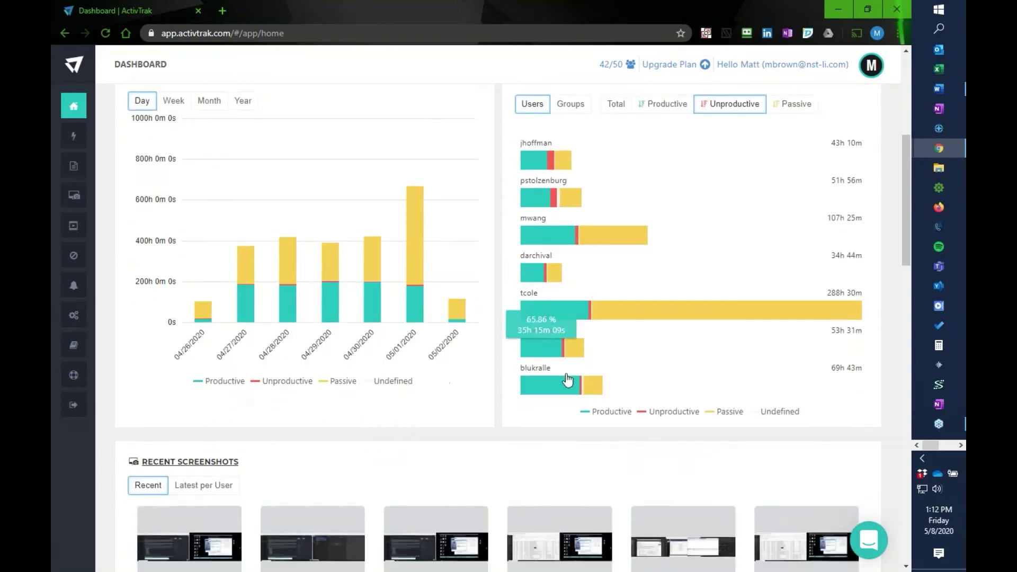
{"action": "scroll", "coordinate": [606, 363], "scroll_direction": "down", "scroll_amount": 10}
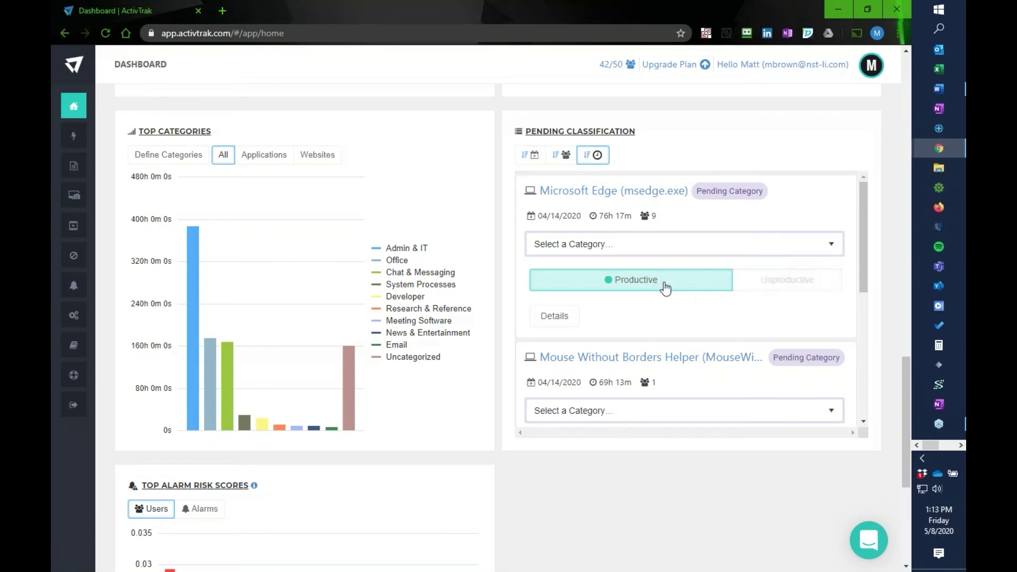
{"action": "left_click", "coordinate": [831, 244]}
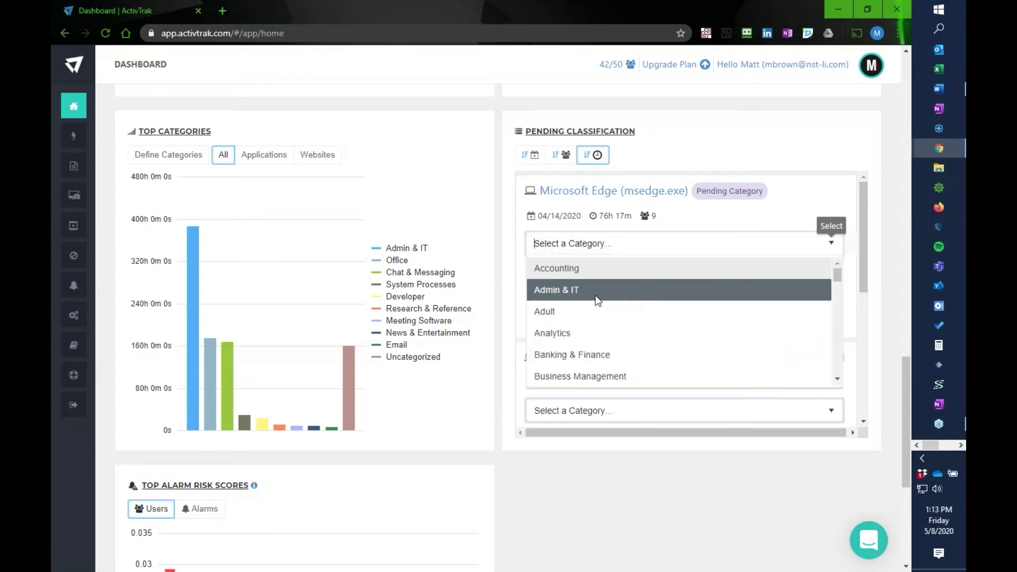
{"action": "scroll", "coordinate": [597, 300], "scroll_direction": "down", "scroll_amount": 6}
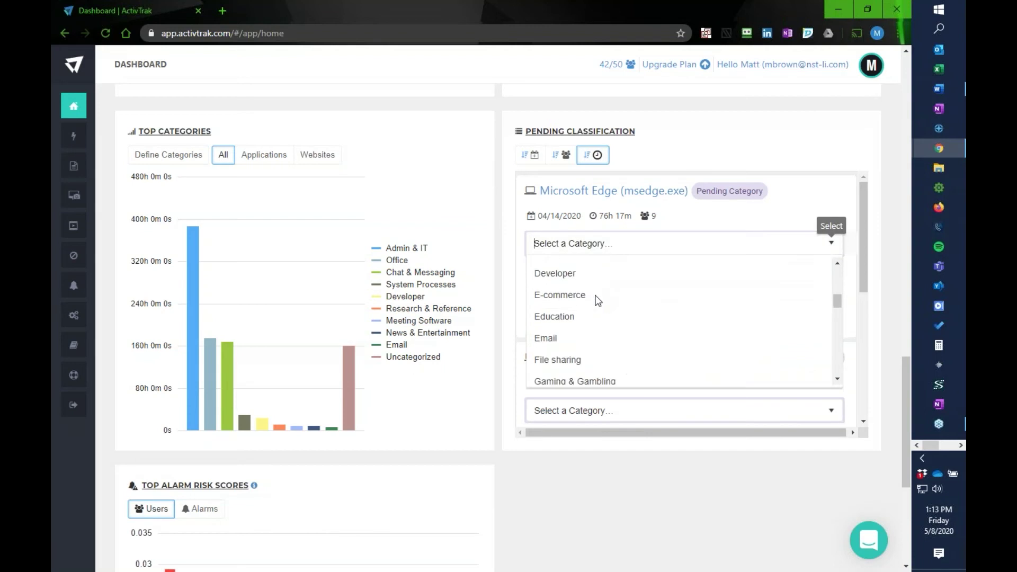
{"action": "scroll", "coordinate": [597, 300], "scroll_direction": "down", "scroll_amount": 5}
{"action": "scroll", "coordinate": [597, 300], "scroll_direction": "up", "scroll_amount": 8}
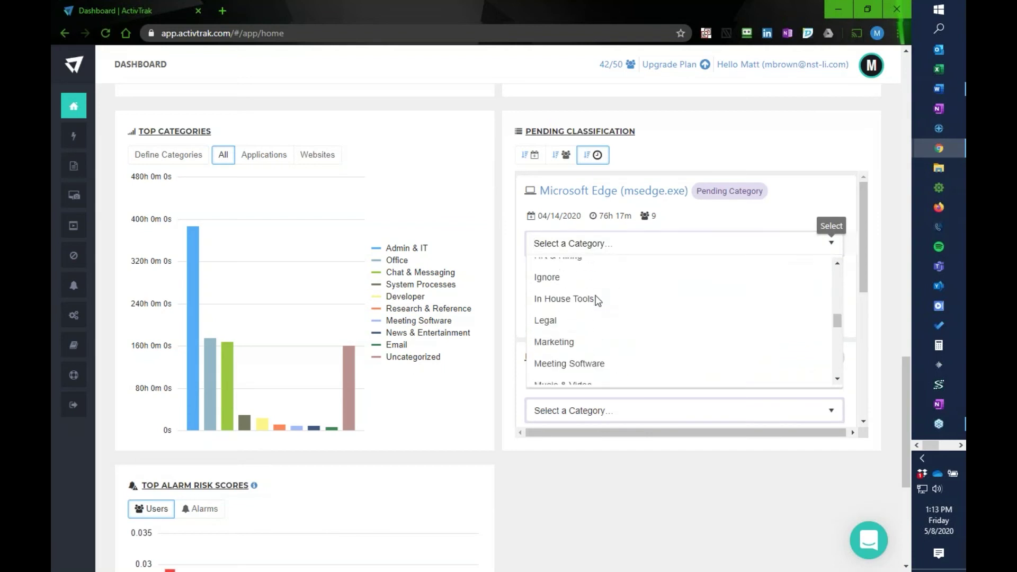
{"action": "scroll", "coordinate": [597, 300], "scroll_direction": "up", "scroll_amount": 4}
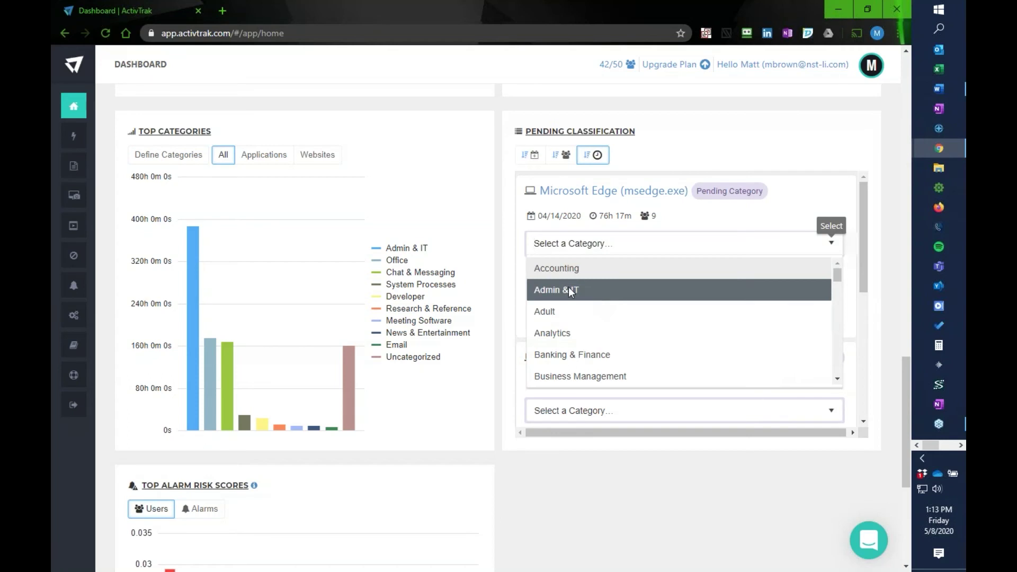
{"action": "left_click", "coordinate": [570, 292]}
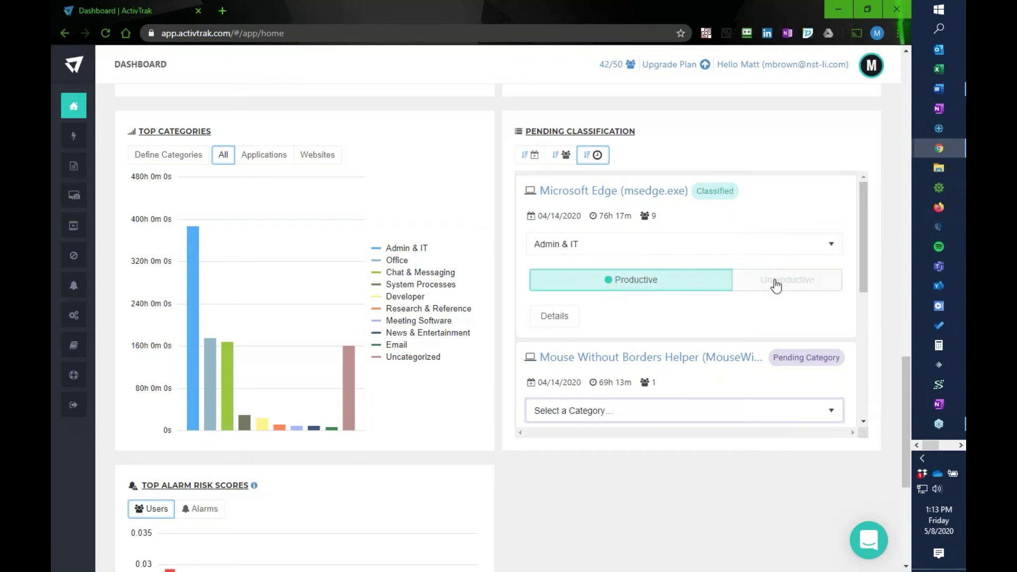
Step: Open the Top Users report for the user with the longest passive bar in Top Users and Groups
{"action": "scroll", "coordinate": [774, 280], "scroll_direction": "up", "scroll_amount": 15}
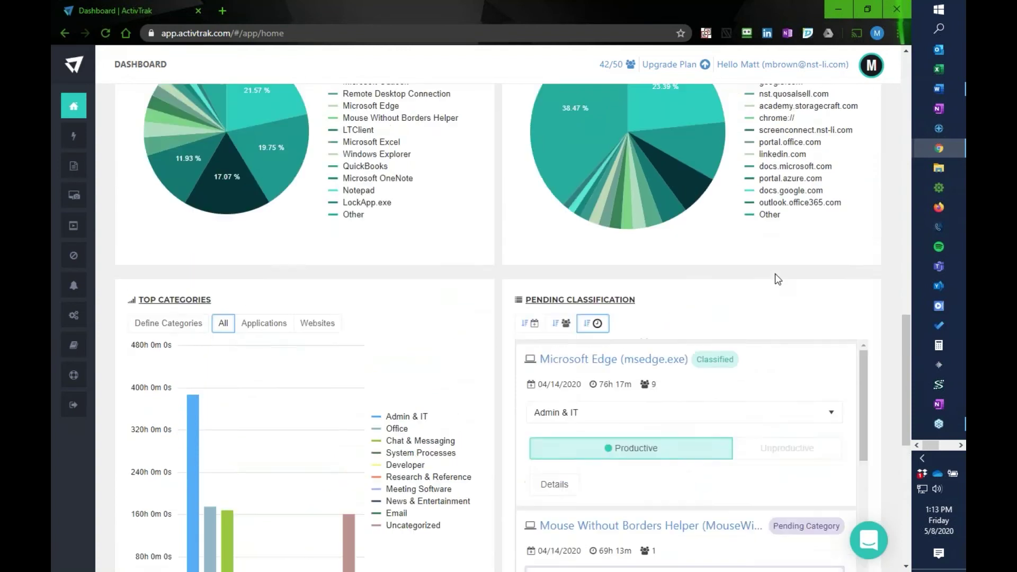
{"action": "scroll", "coordinate": [663, 331], "scroll_direction": "down", "scroll_amount": 2}
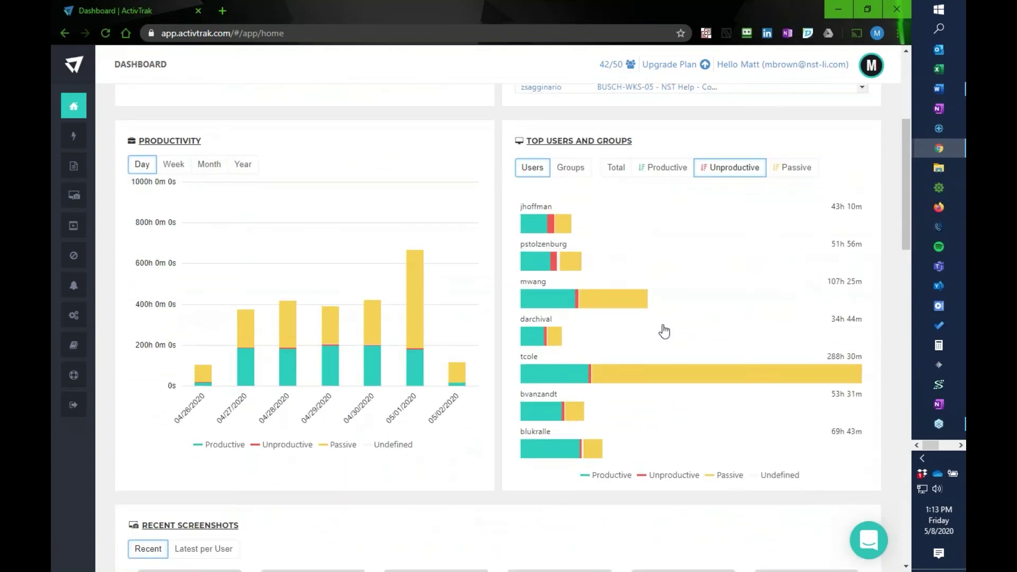
{"action": "mouse_move", "coordinate": [545, 386]}
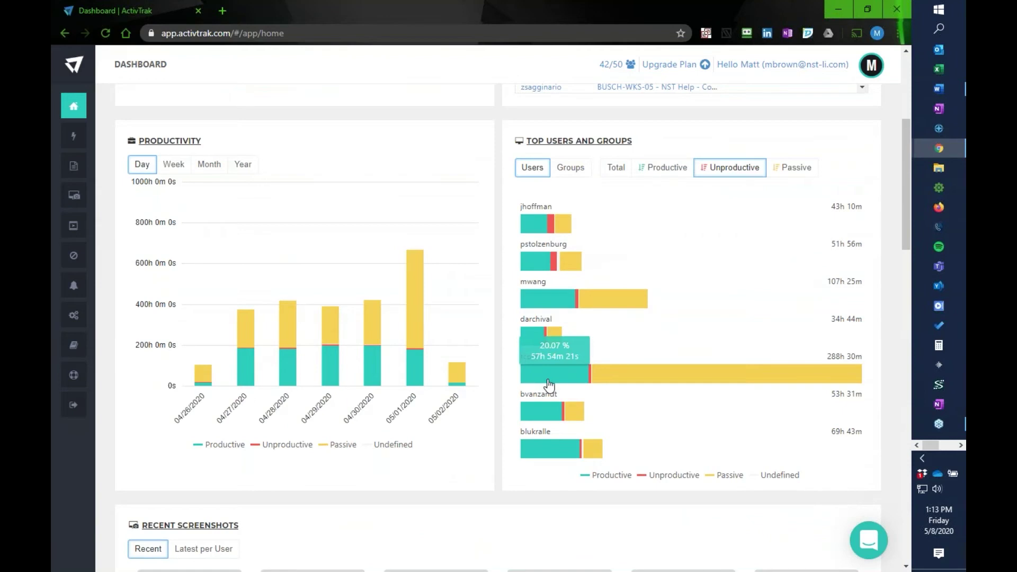
{"action": "left_click", "coordinate": [530, 379]}
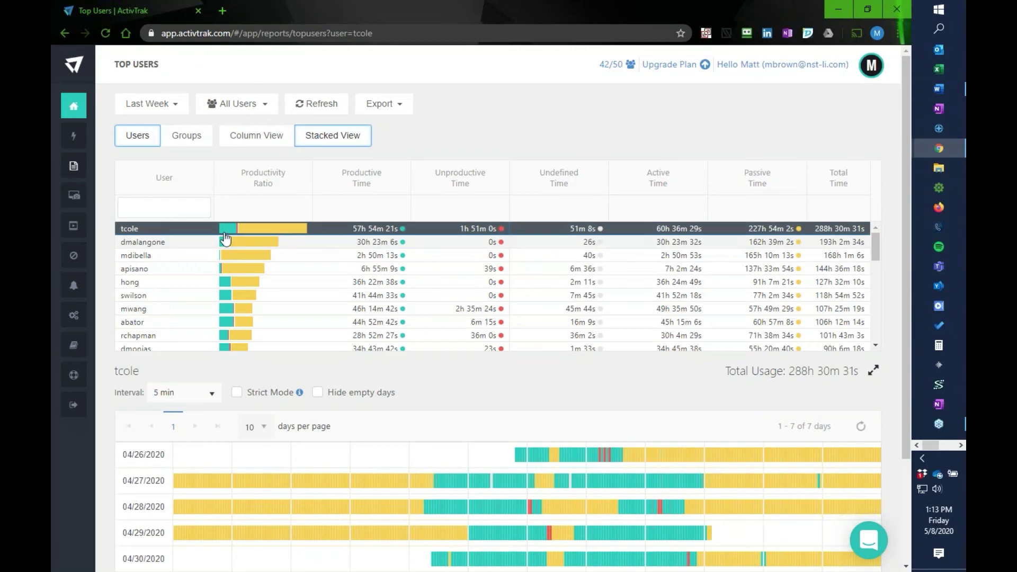
Step: Examine the selected user's daily activity timeline and view the details of the 11:20am–11:25am segment on 04/28/2020, closing them again
{"action": "scroll", "coordinate": [482, 423], "scroll_direction": "down", "scroll_amount": 1}
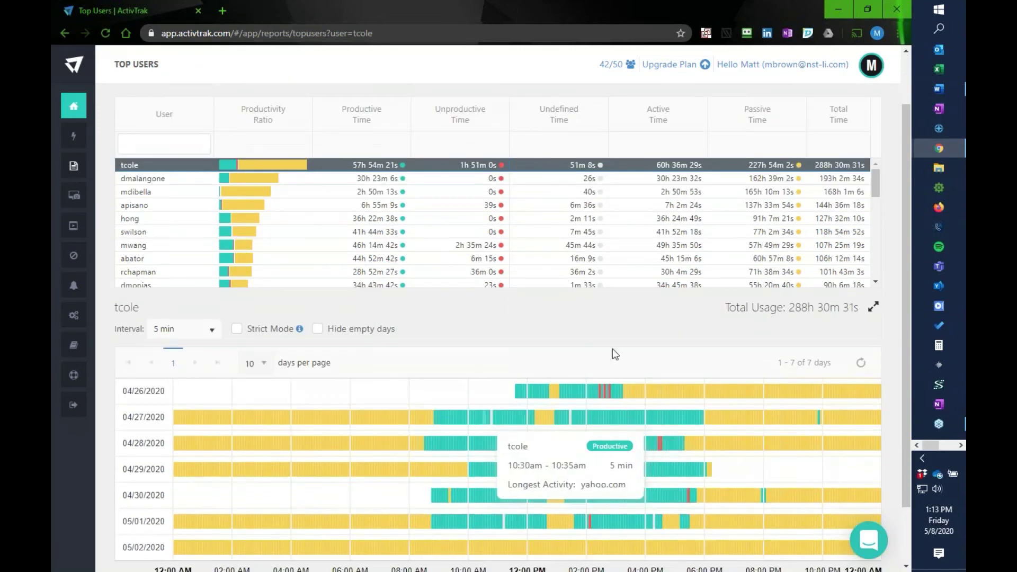
{"action": "scroll", "coordinate": [642, 386], "scroll_direction": "down", "scroll_amount": 1}
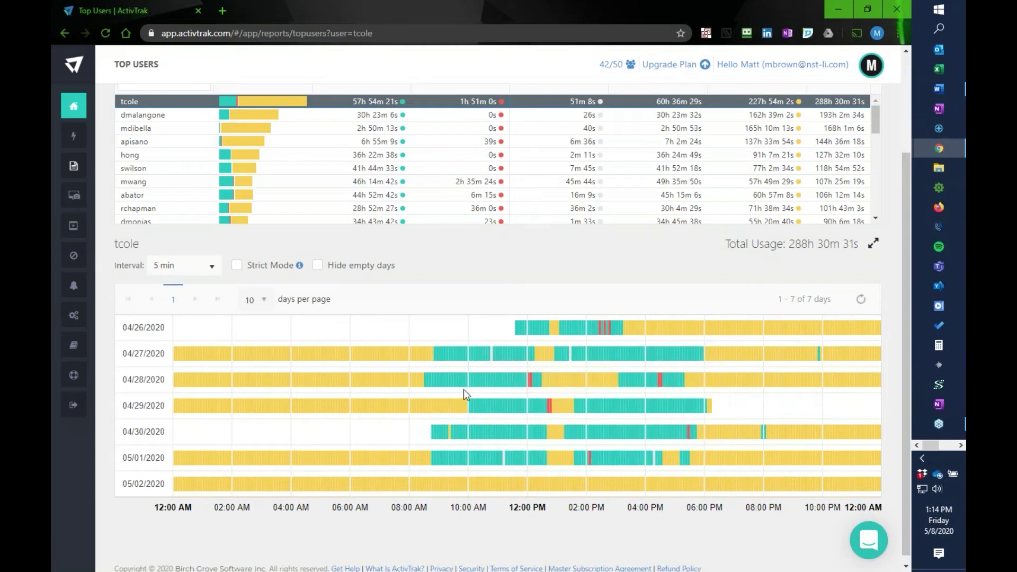
{"action": "left_click", "coordinate": [508, 383]}
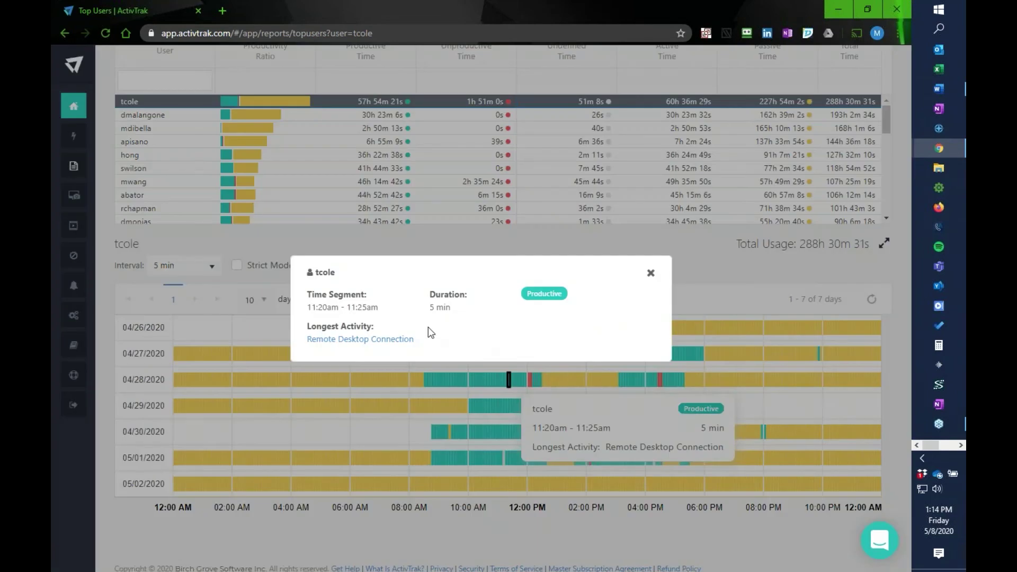
{"action": "left_click", "coordinate": [651, 273]}
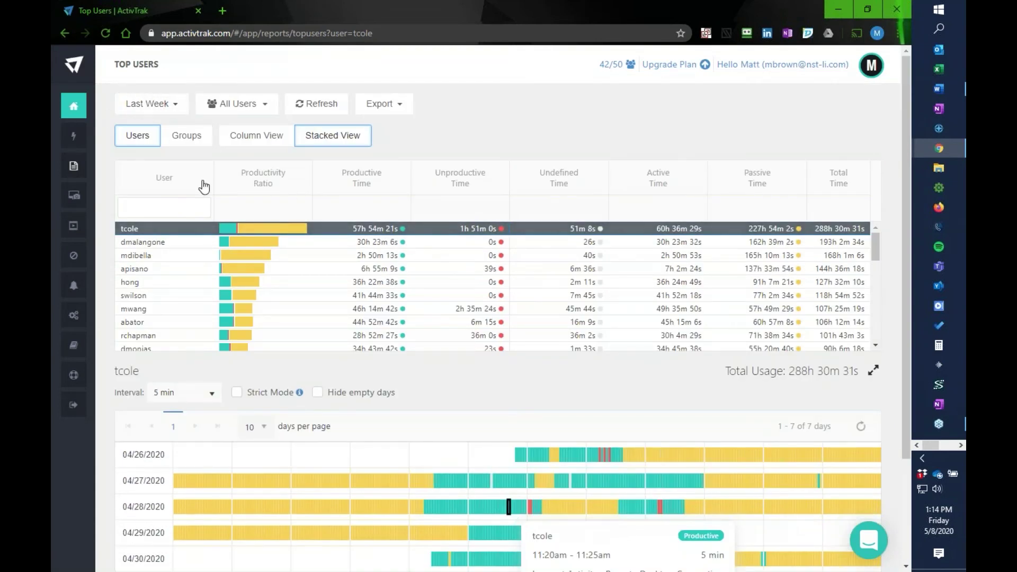
Step: Return to the dashboard and view the Productivity chart by Month before restoring the Day grouping
{"action": "left_click", "coordinate": [93, 105]}
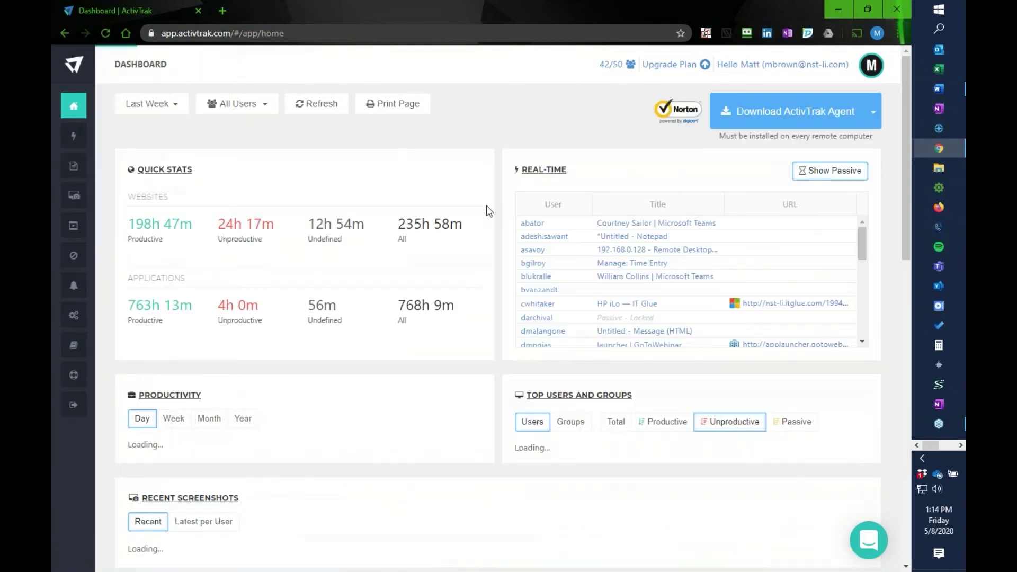
{"action": "scroll", "coordinate": [535, 274], "scroll_direction": "down", "scroll_amount": 5}
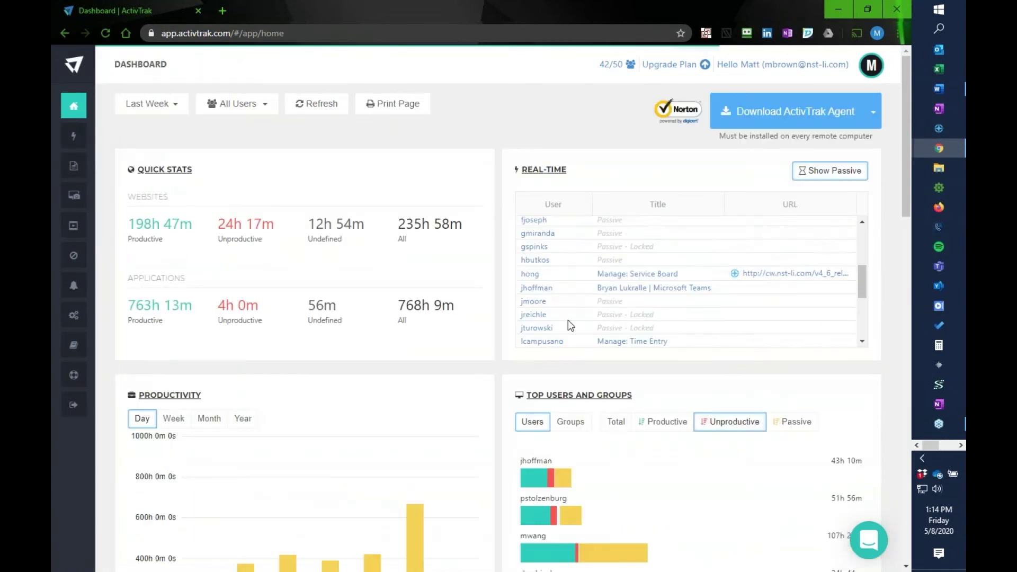
{"action": "scroll", "coordinate": [821, 316], "scroll_direction": "down", "scroll_amount": 6}
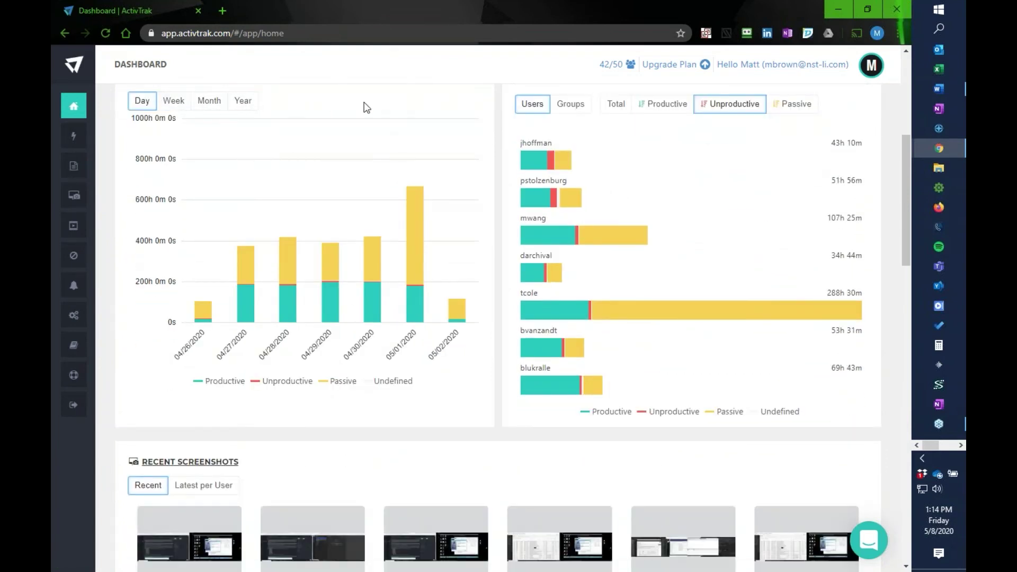
{"action": "left_click", "coordinate": [206, 104]}
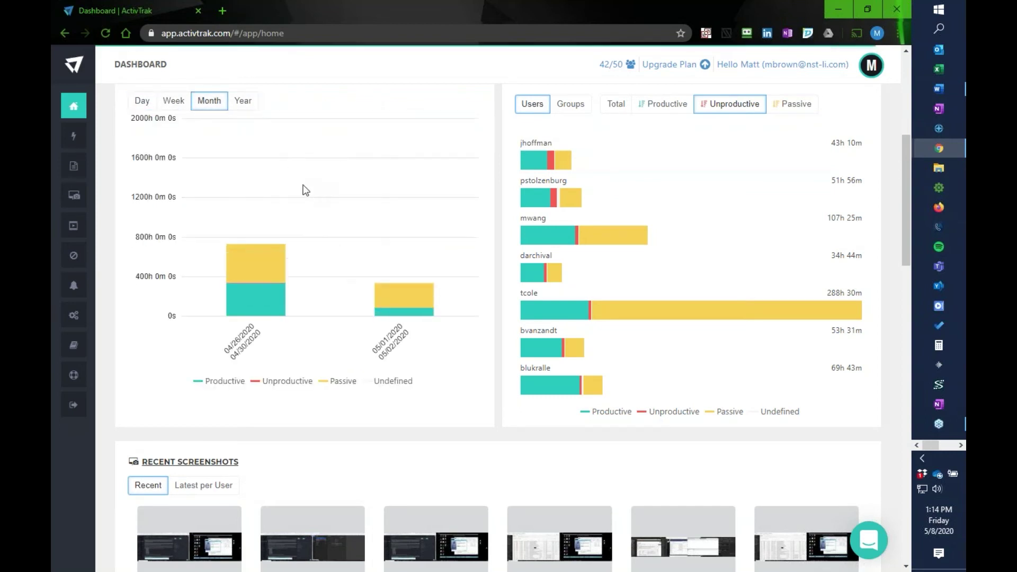
{"action": "left_click", "coordinate": [140, 105]}
Step: View the 05/02/2020 11:59:32PM capture in Recent Screenshots at full size, and go back to the dashboard
{"action": "scroll", "coordinate": [376, 239], "scroll_direction": "down", "scroll_amount": 5}
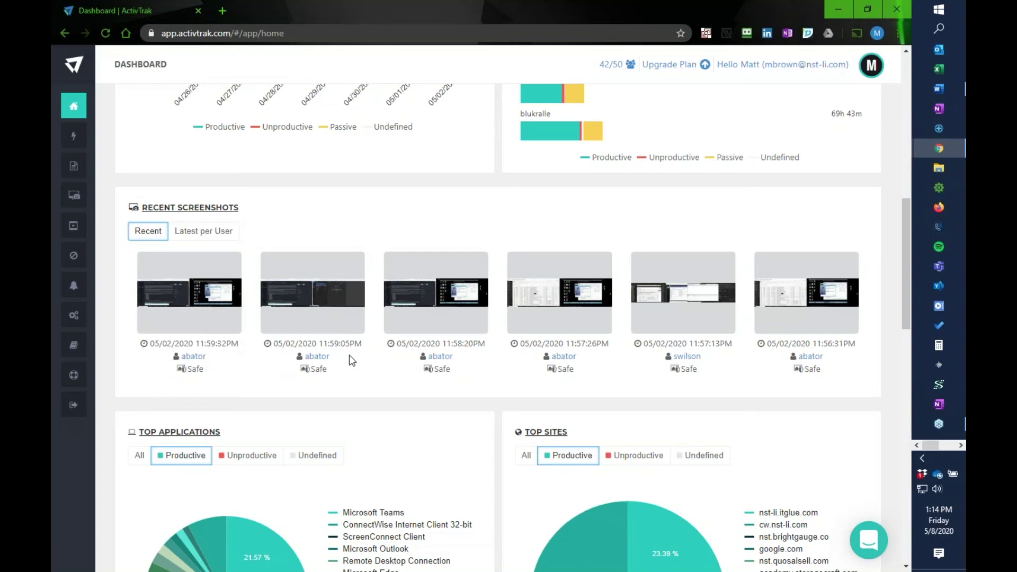
{"action": "left_click", "coordinate": [210, 306]}
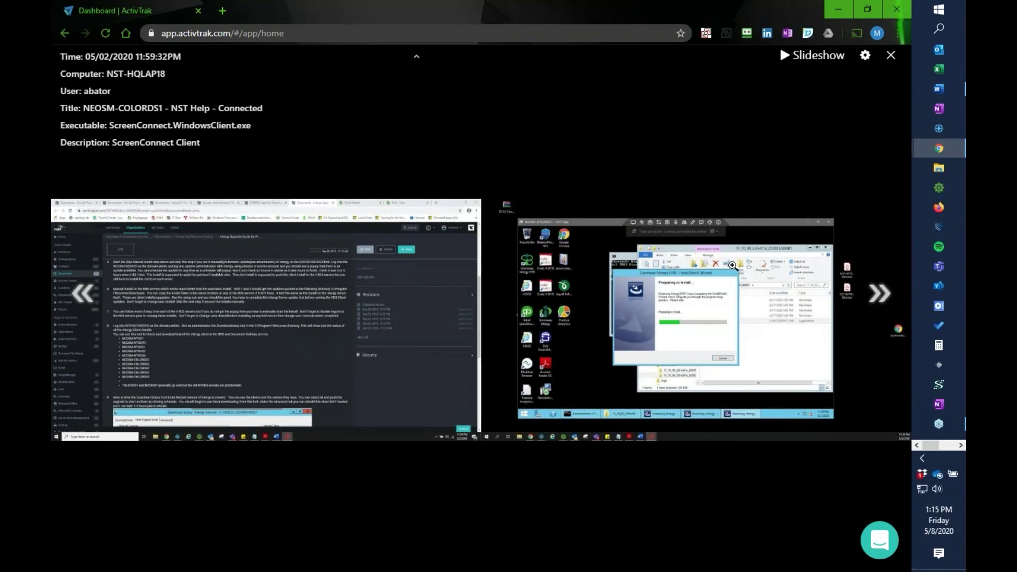
{"action": "left_click", "coordinate": [65, 34]}
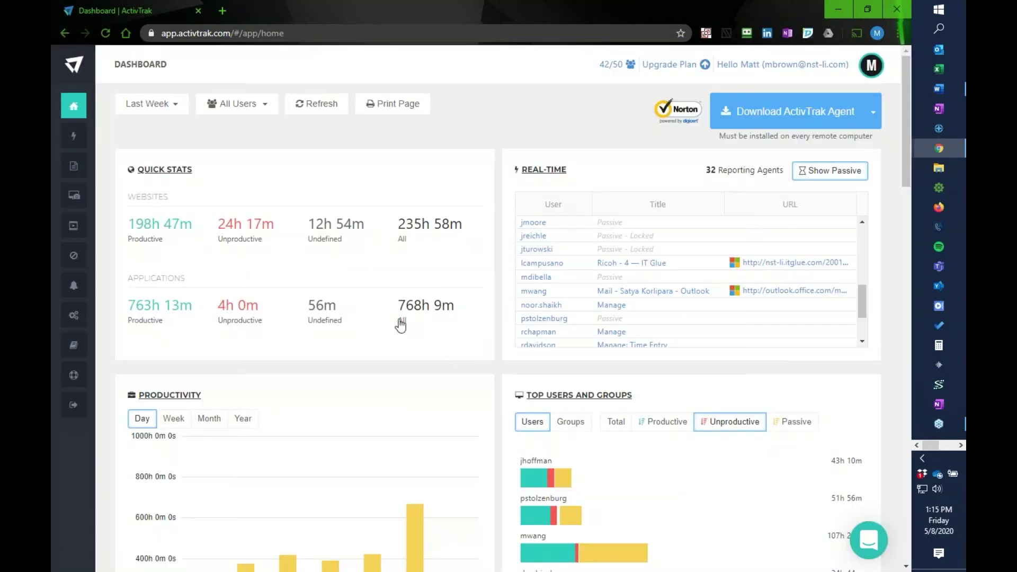
Step: Switch Recent Screenshots to Latest per User and look over each user's newest capture
{"action": "scroll", "coordinate": [401, 331], "scroll_direction": "down", "scroll_amount": 2}
{"action": "scroll", "coordinate": [401, 331], "scroll_direction": "down", "scroll_amount": 6}
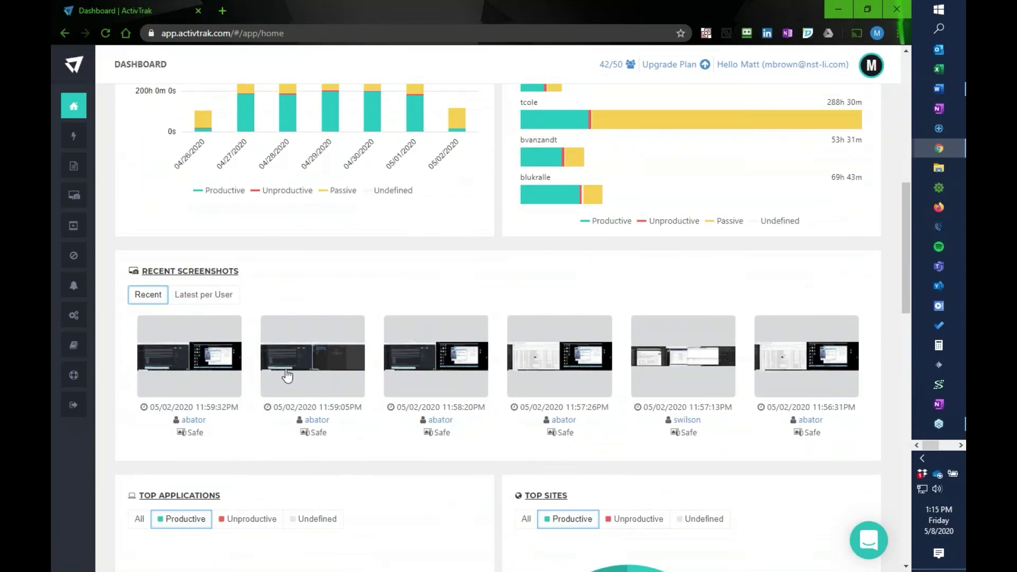
{"action": "left_click", "coordinate": [217, 301]}
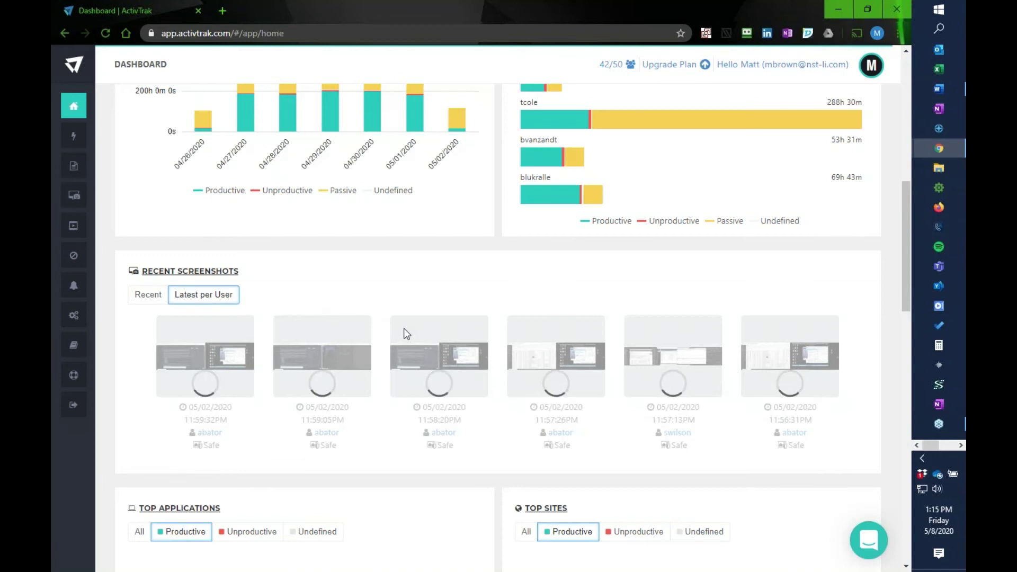
{"action": "scroll", "coordinate": [410, 326], "scroll_direction": "down", "scroll_amount": 1}
{"action": "scroll", "coordinate": [410, 326], "scroll_direction": "down", "scroll_amount": 1}
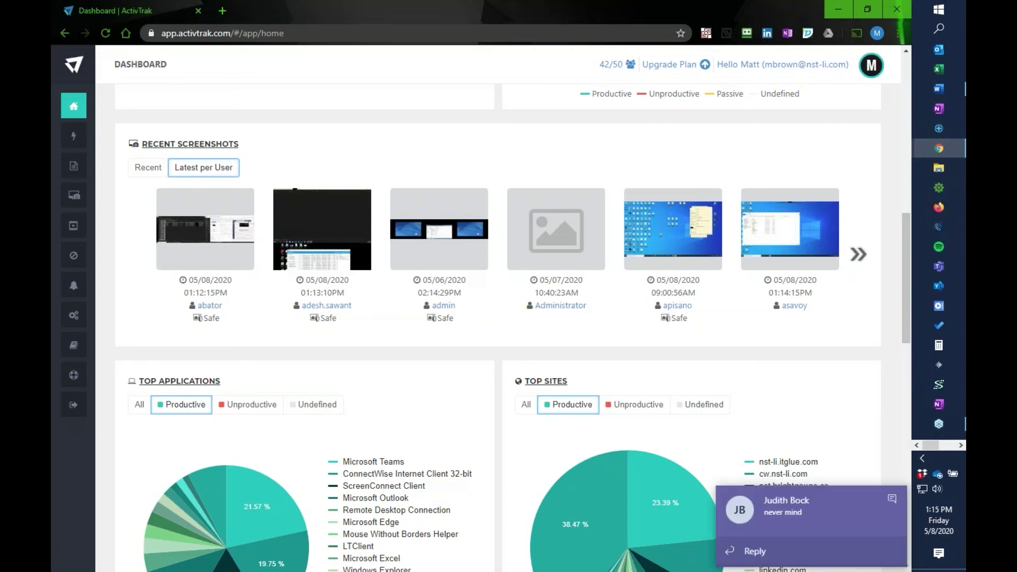
Step: Dismiss the chat notification and show the next set of latest-per-user captures in Recent Screenshots
{"action": "left_click", "coordinate": [892, 500]}
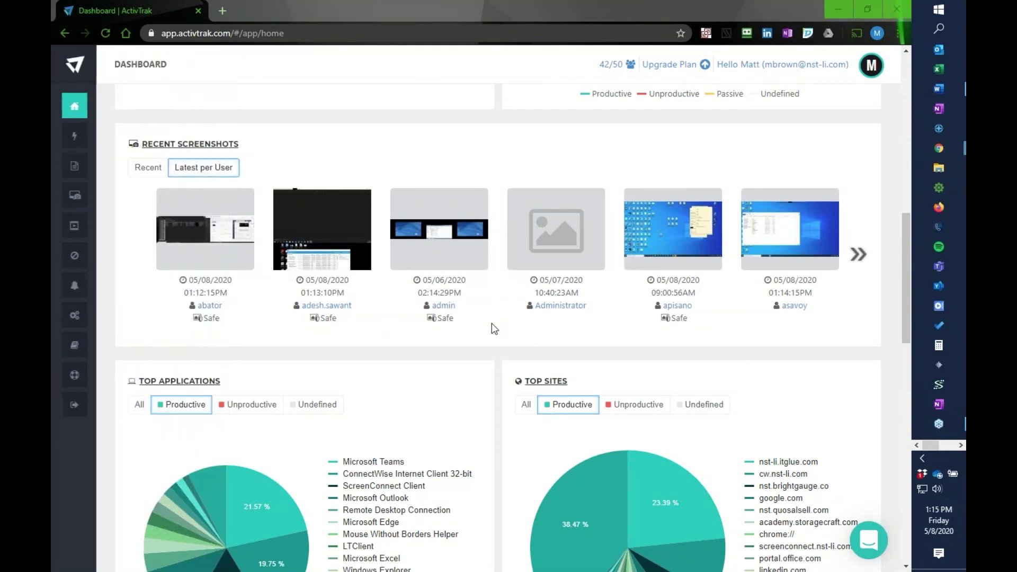
{"action": "left_click", "coordinate": [865, 256]}
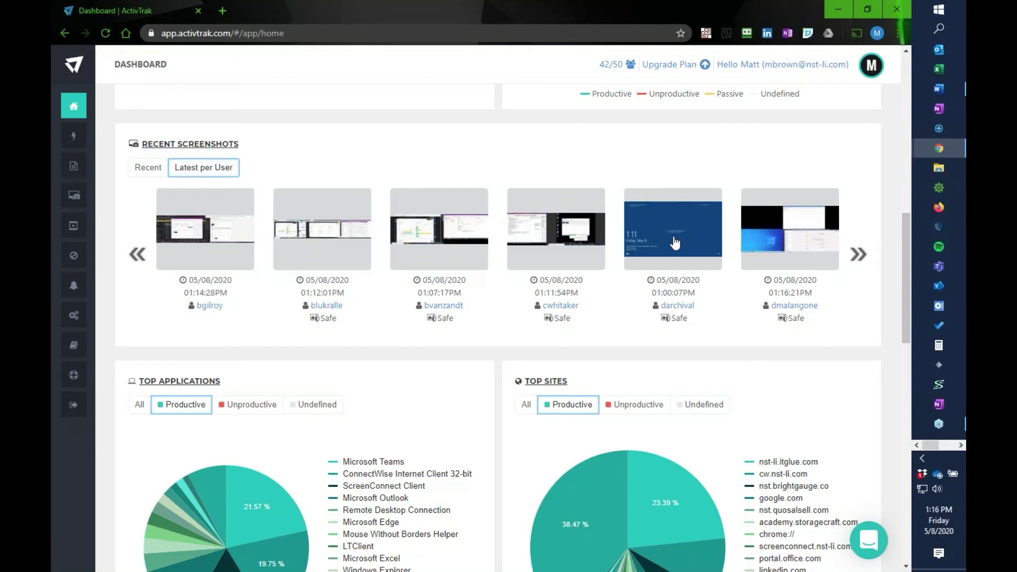
Step: Examine the Productive pie charts of Top Applications and Top Sites, checking the time spent on individual slices such as Microsoft Teams and ScreenConnect Client
{"action": "scroll", "coordinate": [674, 243], "scroll_direction": "down", "scroll_amount": 4}
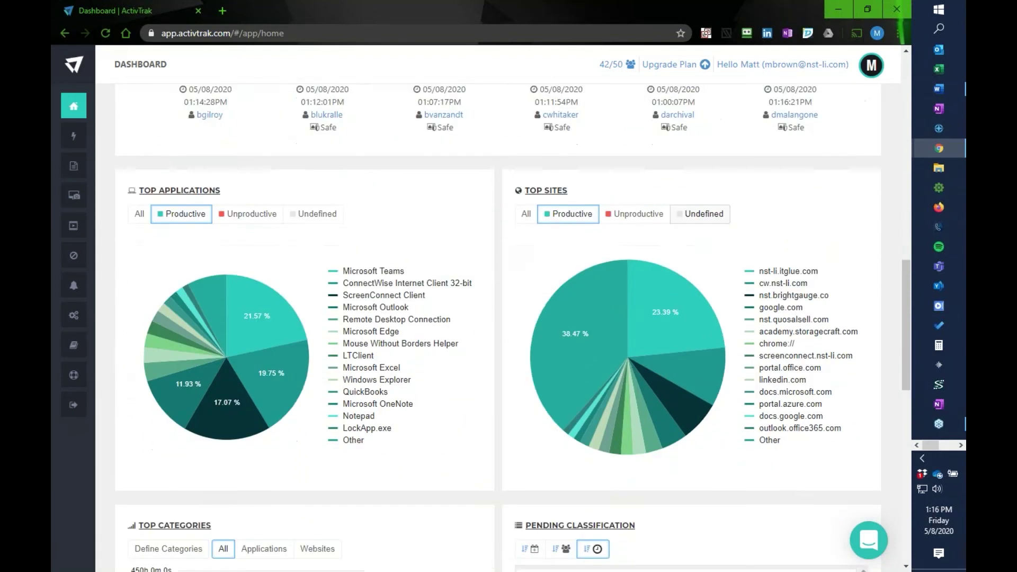
{"action": "scroll", "coordinate": [695, 154], "scroll_direction": "down", "scroll_amount": 1}
{"action": "scroll", "coordinate": [688, 233], "scroll_direction": "up", "scroll_amount": 1}
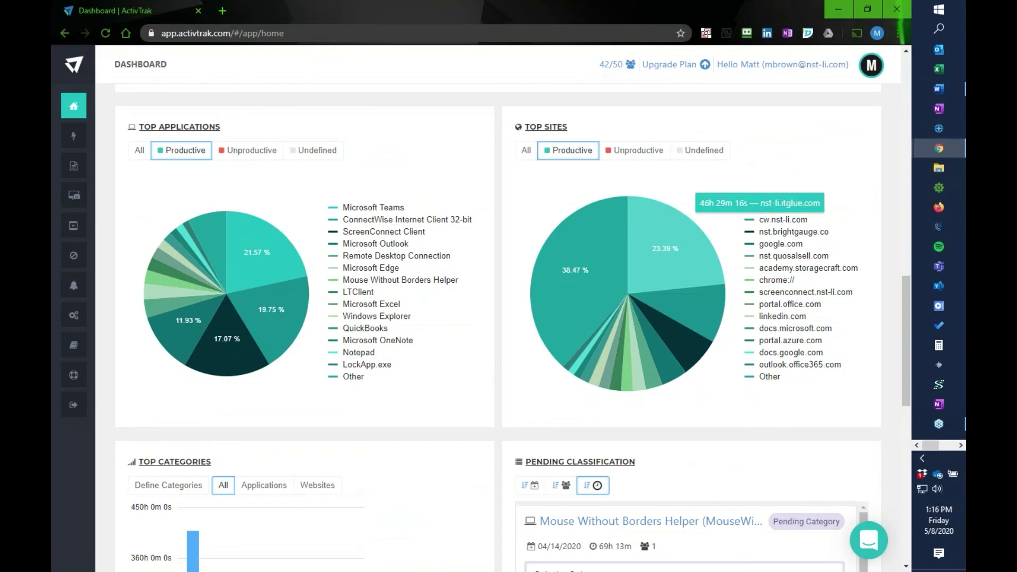
{"action": "mouse_move", "coordinate": [600, 239]}
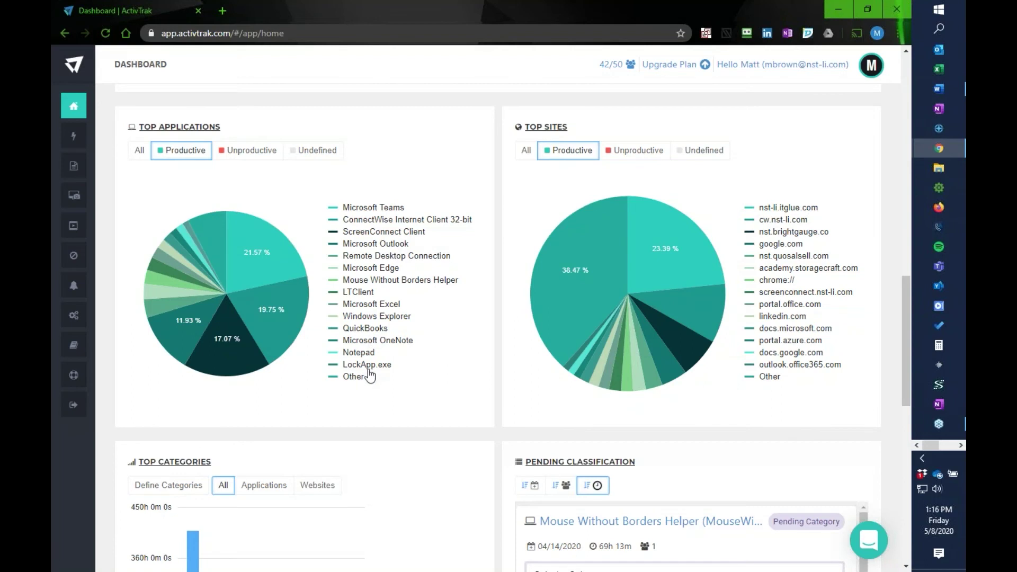
{"action": "mouse_move", "coordinate": [256, 252]}
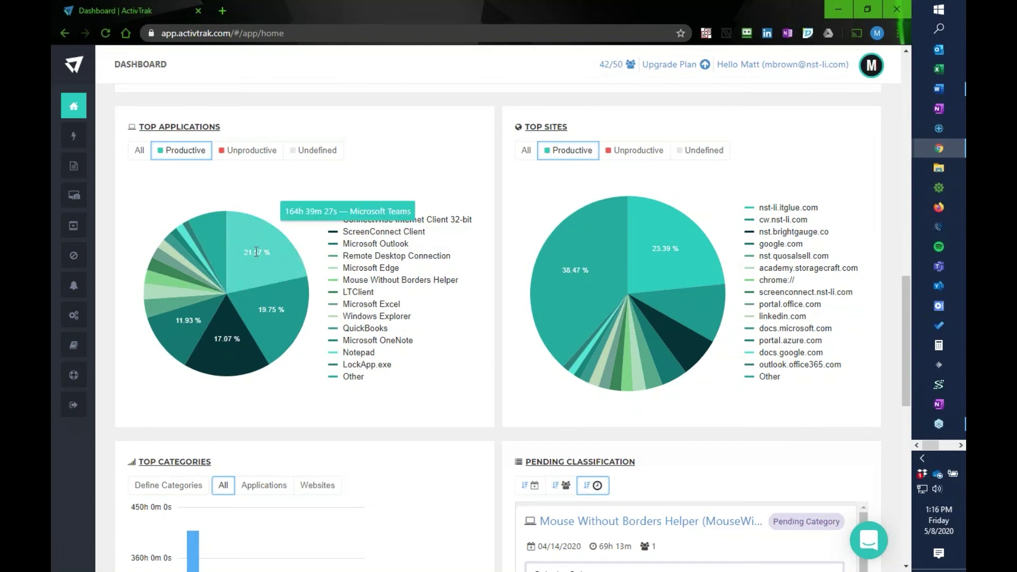
{"action": "mouse_move", "coordinate": [240, 338]}
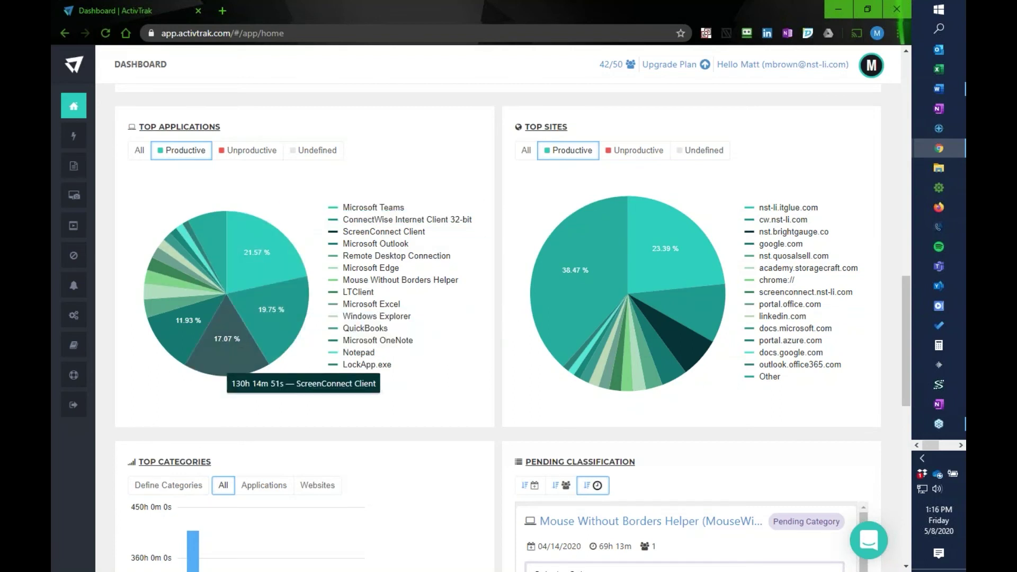
{"action": "mouse_move", "coordinate": [577, 270]}
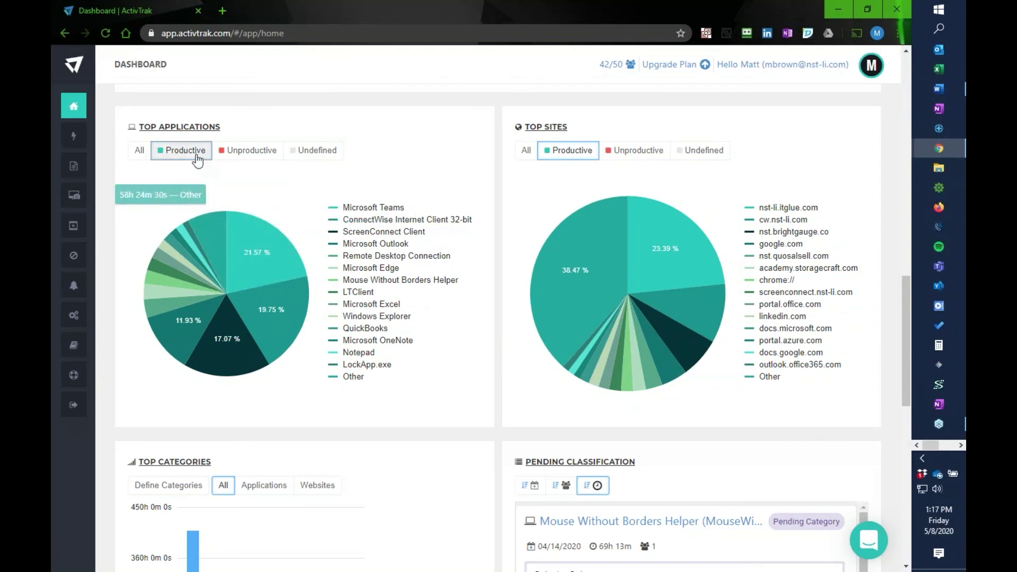
Step: View the Unproductive Top Applications before restoring Productive, and view Top Sites as Unproductive and as All
{"action": "left_click", "coordinate": [250, 159]}
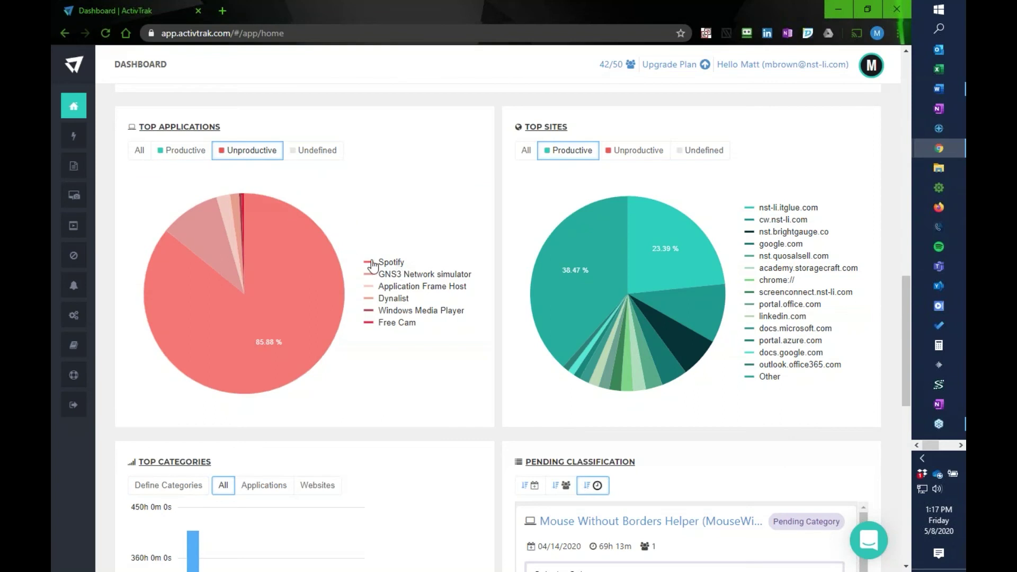
{"action": "mouse_move", "coordinate": [277, 221]}
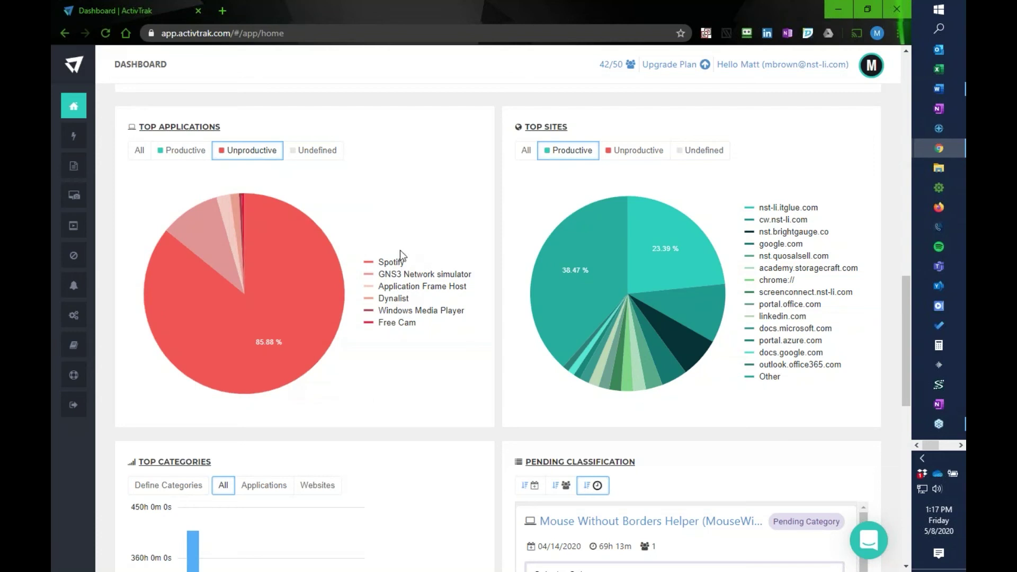
{"action": "left_click", "coordinate": [187, 151]}
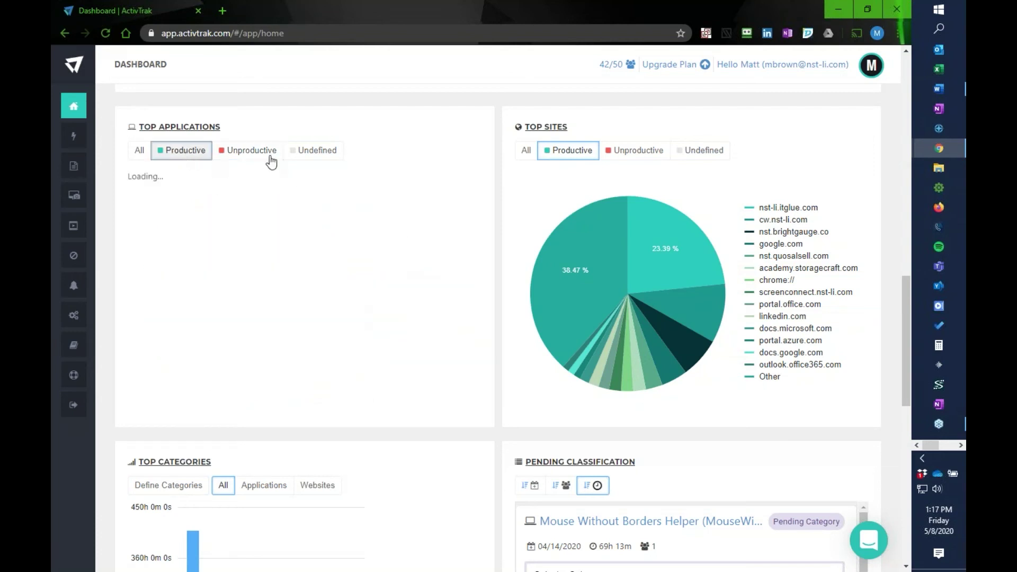
{"action": "left_click", "coordinate": [639, 153]}
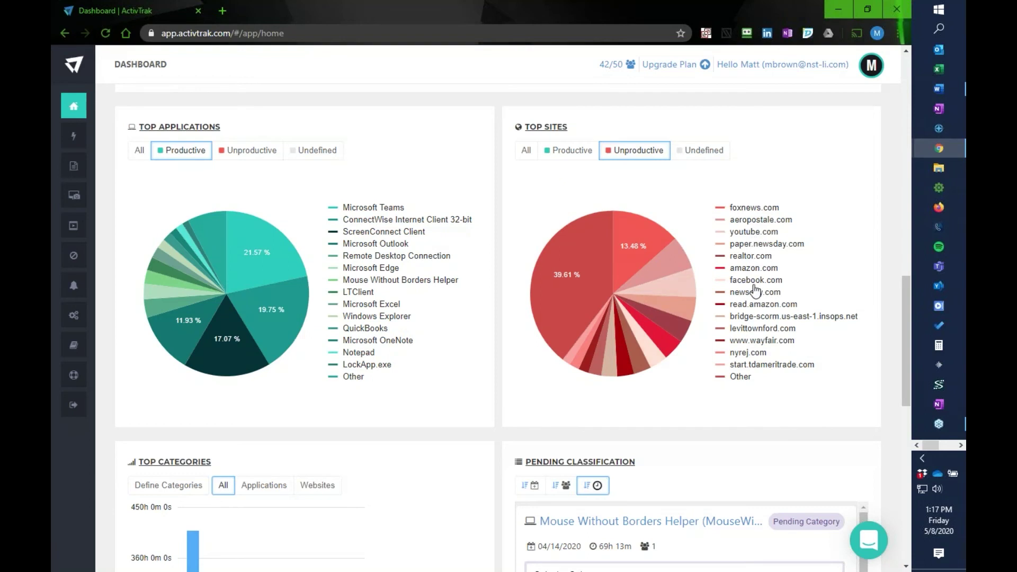
{"action": "left_click", "coordinate": [527, 152]}
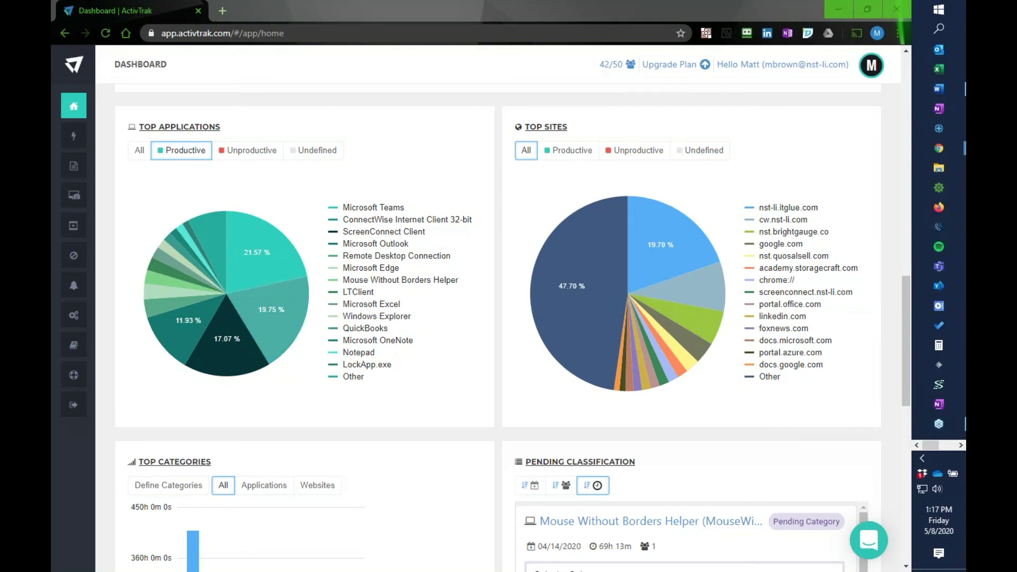
Step: Examine the Top Categories chart for all activity, checking the time recorded for Admin & IT, Office, Chat & Messaging and the other bars
{"action": "scroll", "coordinate": [480, 278], "scroll_direction": "down", "scroll_amount": 1}
{"action": "scroll", "coordinate": [481, 278], "scroll_direction": "down", "scroll_amount": 2}
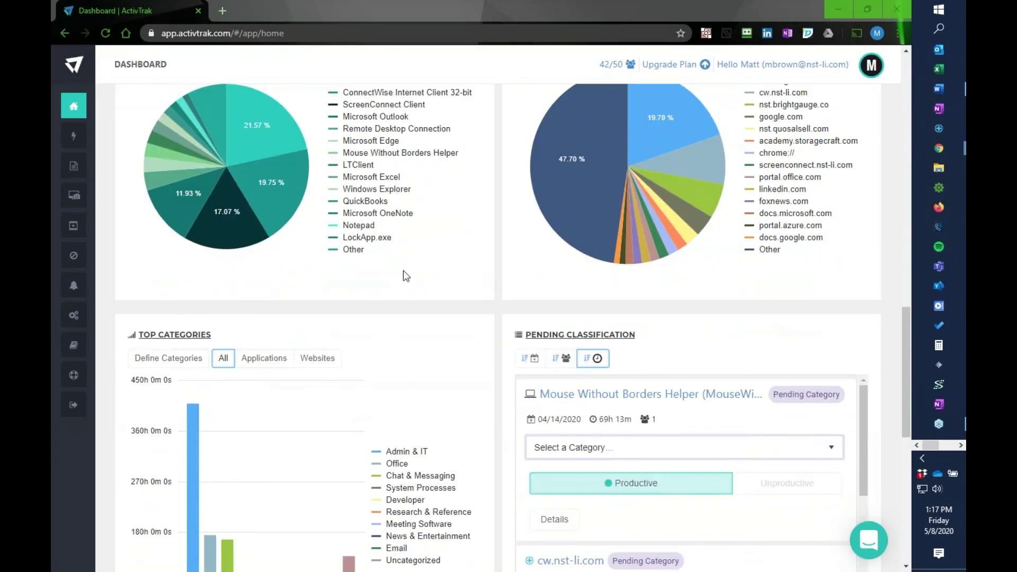
{"action": "scroll", "coordinate": [397, 360], "scroll_direction": "down", "scroll_amount": 2}
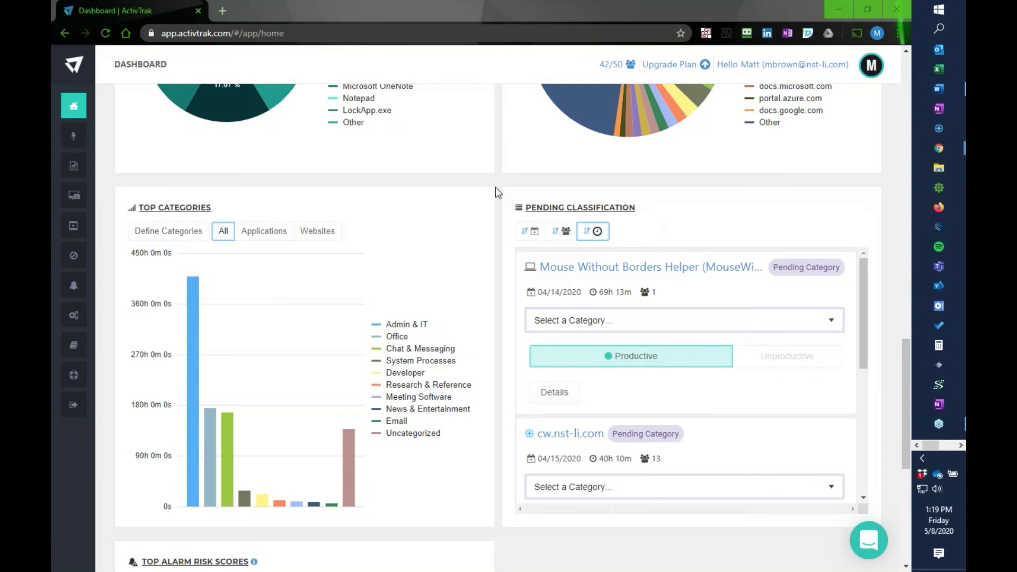
{"action": "scroll", "coordinate": [498, 189], "scroll_direction": "down", "scroll_amount": 2}
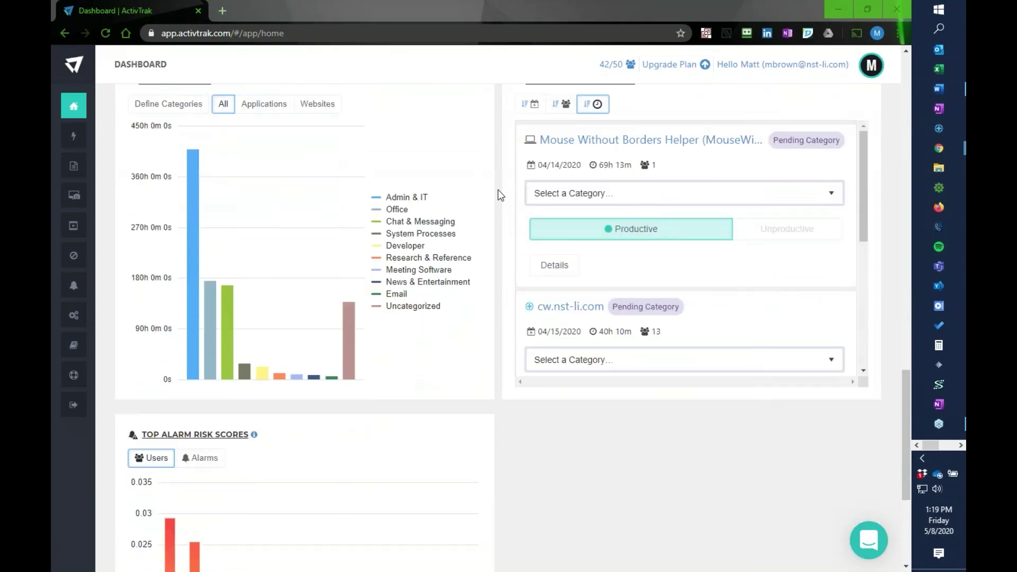
{"action": "scroll", "coordinate": [497, 190], "scroll_direction": "down", "scroll_amount": 1}
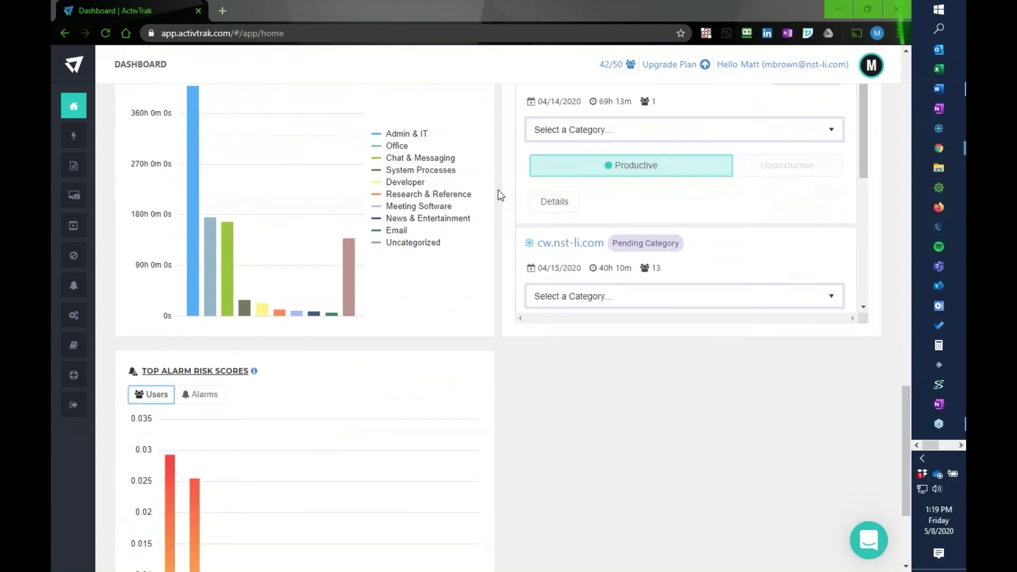
{"action": "scroll", "coordinate": [498, 186], "scroll_direction": "up", "scroll_amount": 2}
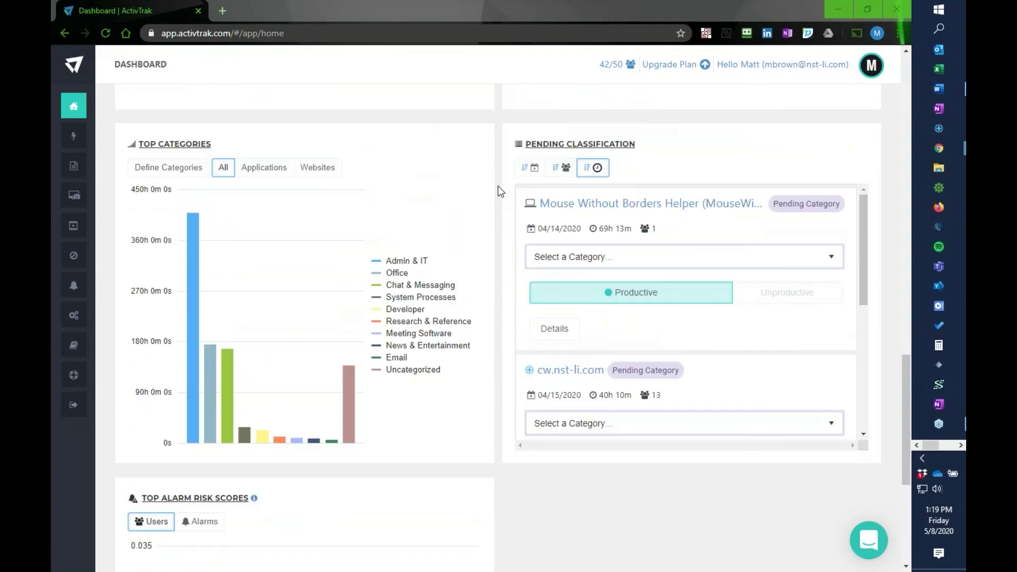
{"action": "scroll", "coordinate": [498, 186], "scroll_direction": "down", "scroll_amount": 1}
{"action": "mouse_move", "coordinate": [191, 160]}
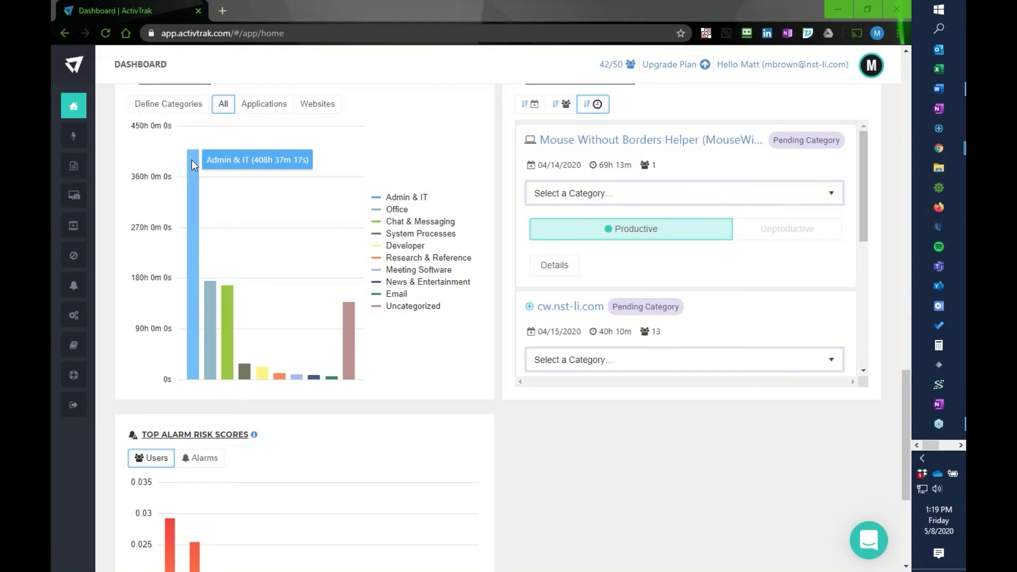
{"action": "mouse_move", "coordinate": [207, 300]}
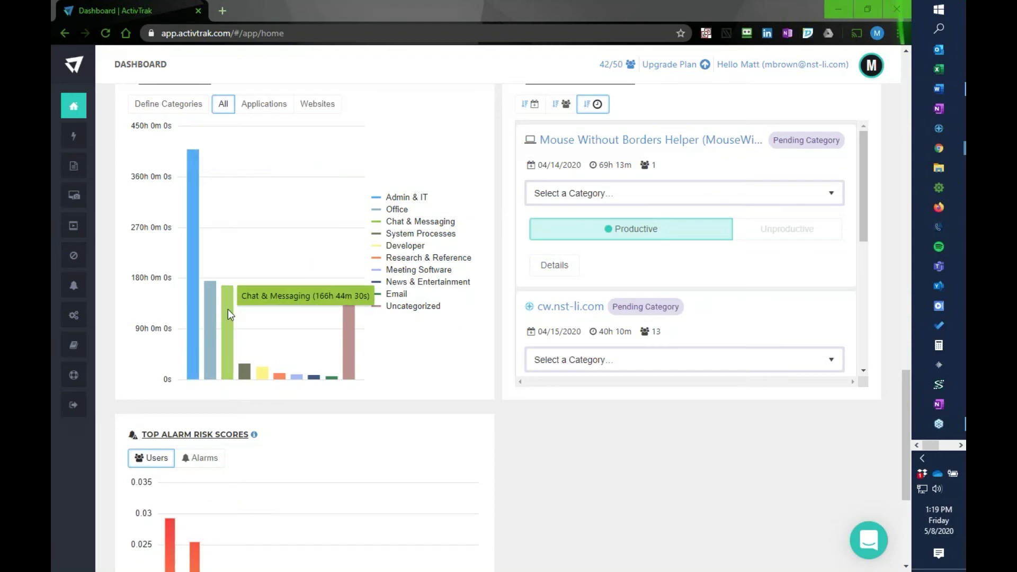
{"action": "mouse_move", "coordinate": [193, 278]}
{"action": "mouse_move", "coordinate": [253, 376]}
{"action": "mouse_move", "coordinate": [356, 346]}
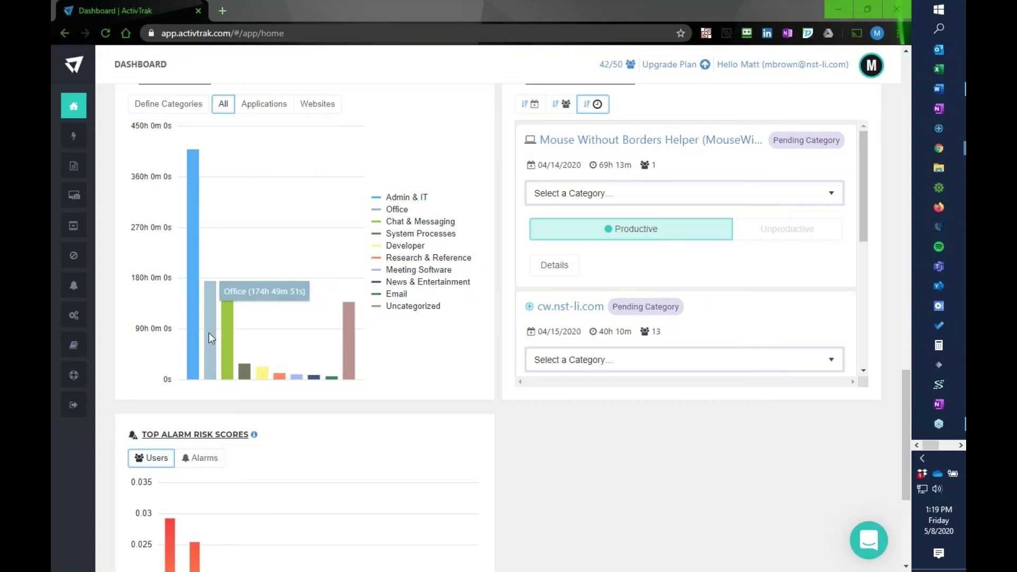
{"action": "mouse_move", "coordinate": [314, 286]}
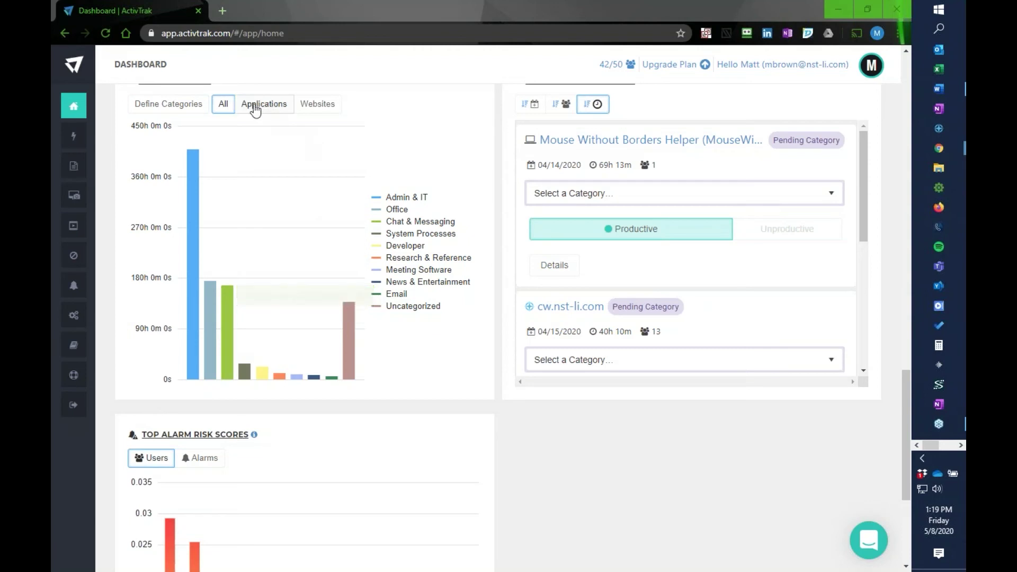
Step: Show Top Categories for Applications and for Websites, and check the time of the Uncategorized websites
{"action": "left_click", "coordinate": [281, 107]}
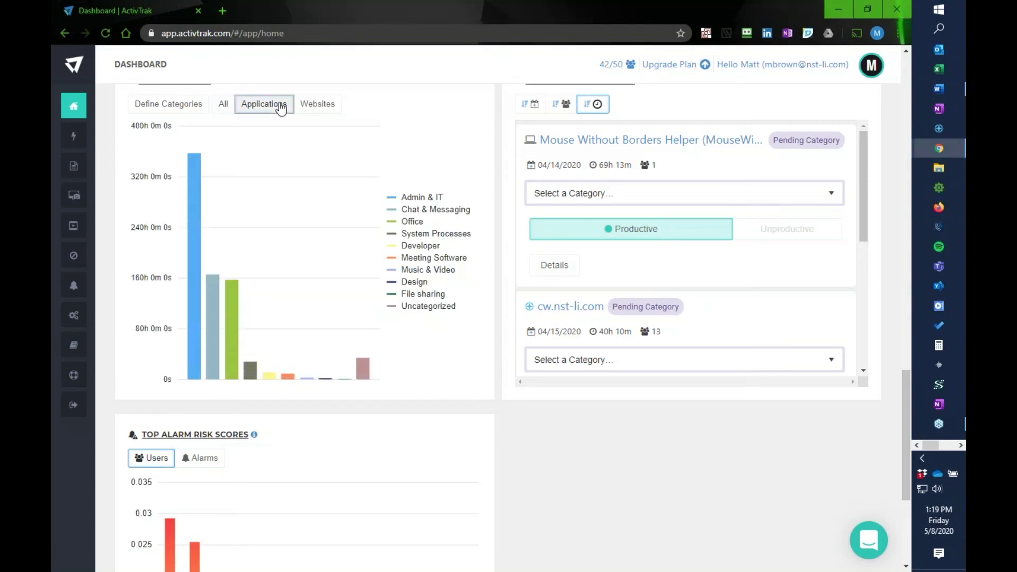
{"action": "left_click", "coordinate": [325, 104]}
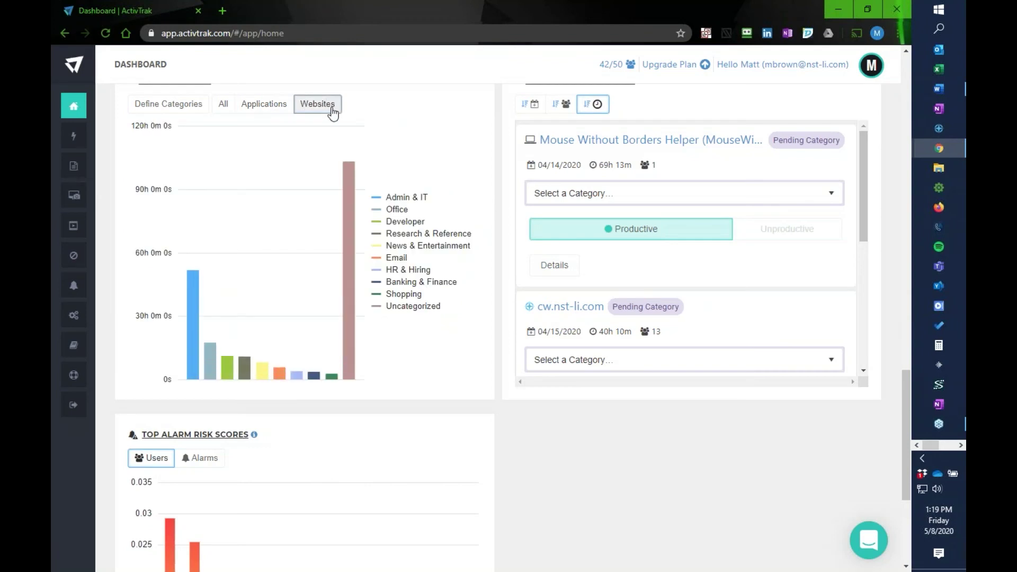
{"action": "mouse_move", "coordinate": [353, 187]}
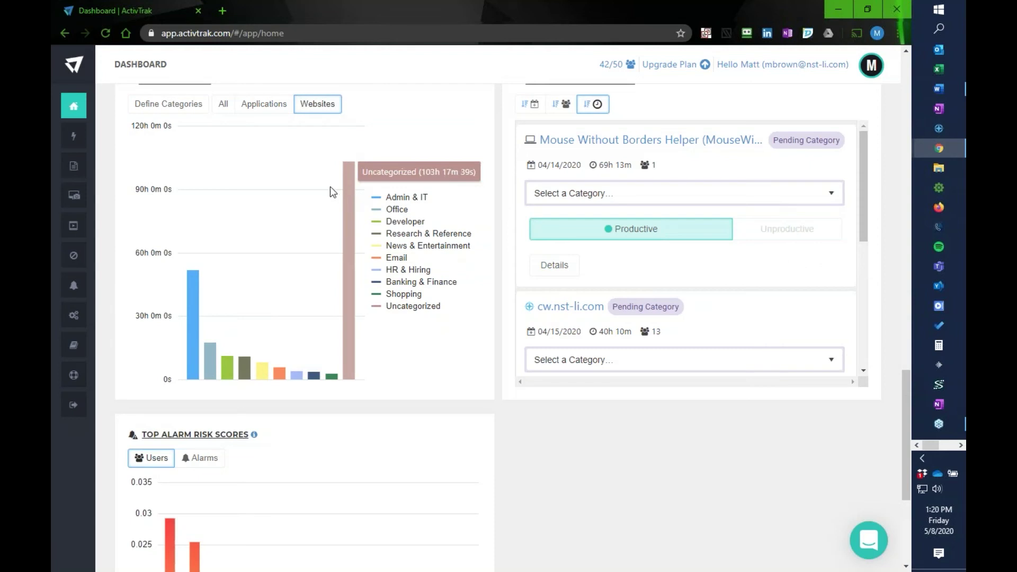
Step: Check the highest user bar in Top Alarm Risk Scores and open that user's Risk Level Report
{"action": "scroll", "coordinate": [329, 190], "scroll_direction": "down", "scroll_amount": 5}
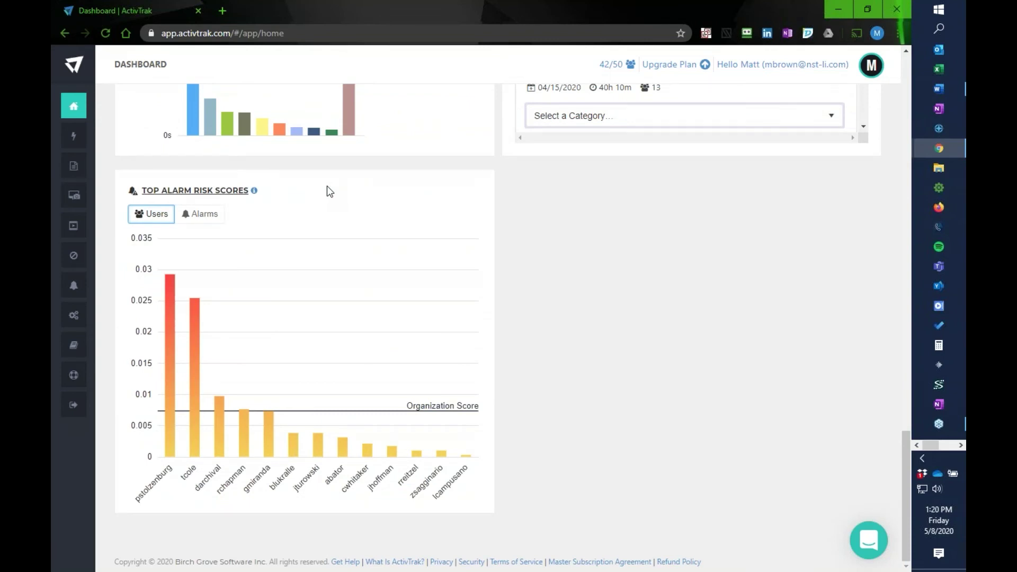
{"action": "mouse_move", "coordinate": [175, 320]}
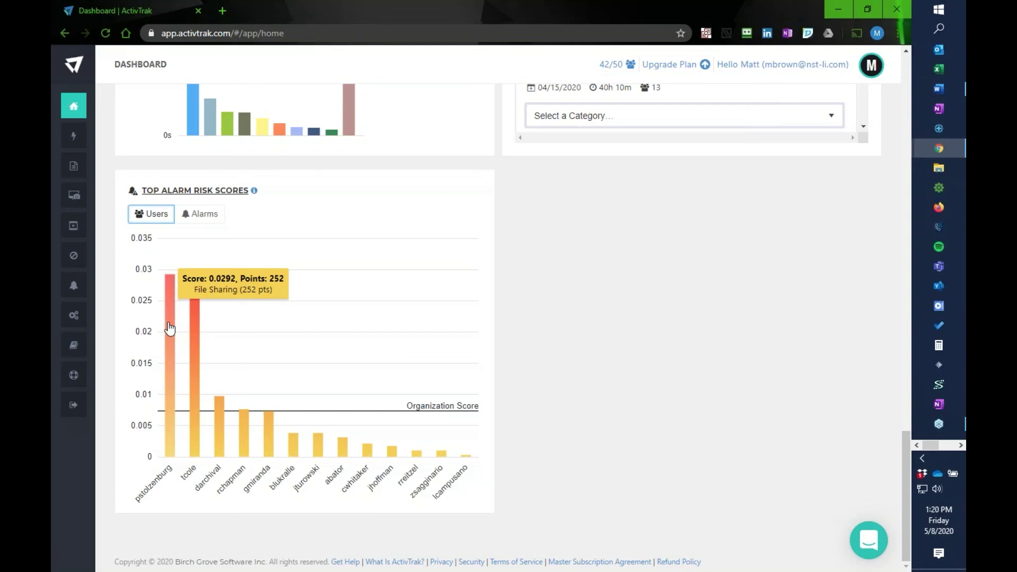
{"action": "left_click", "coordinate": [170, 328]}
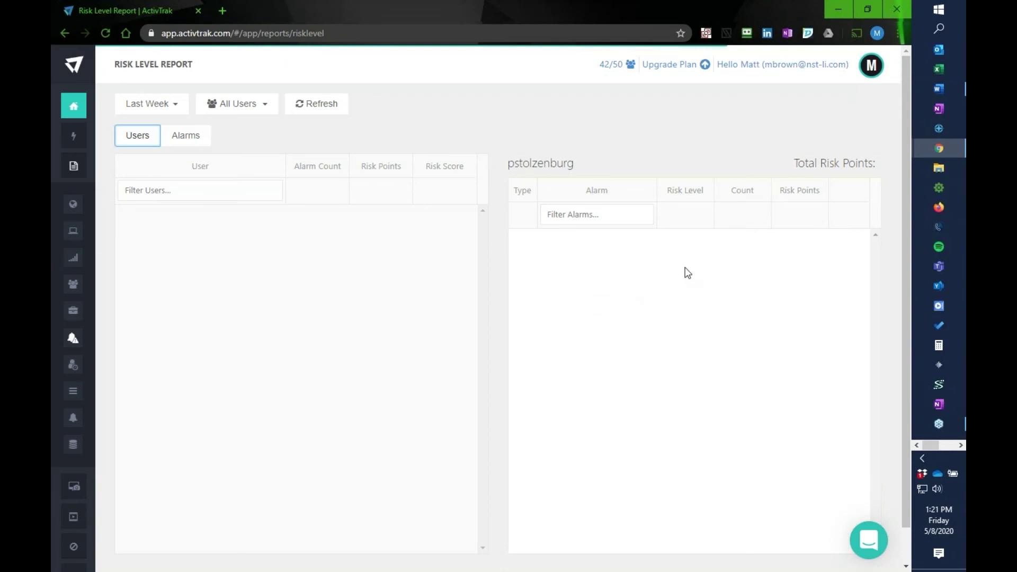
{"action": "scroll", "coordinate": [786, 263], "scroll_direction": "down", "scroll_amount": 1}
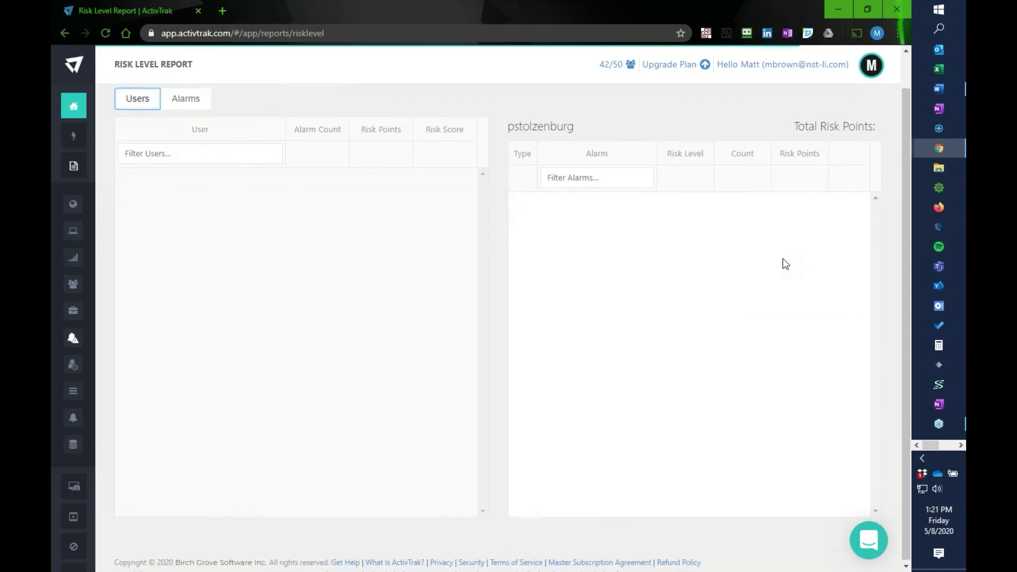
{"action": "scroll", "coordinate": [784, 263], "scroll_direction": "up", "scroll_amount": 1}
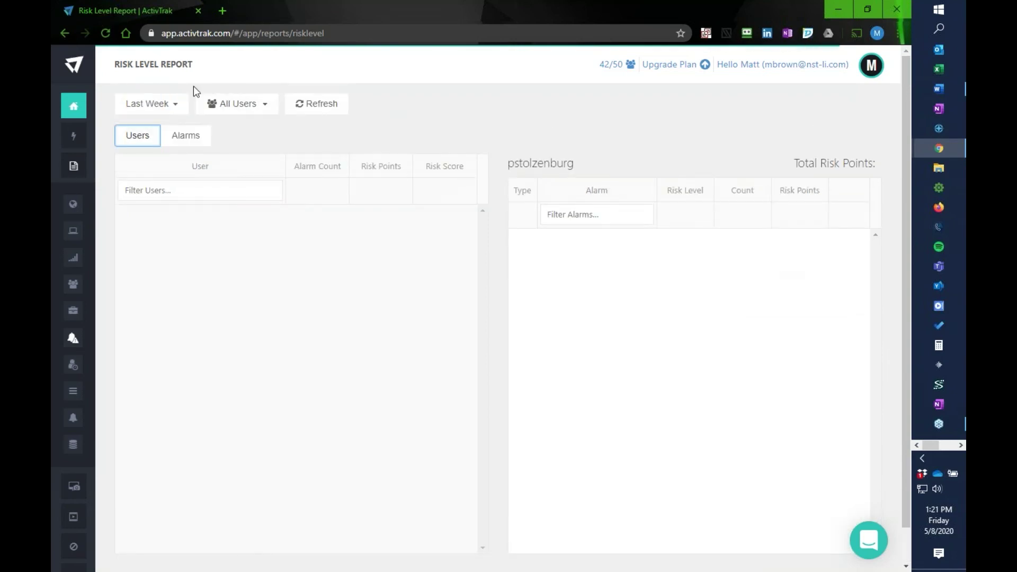
{"action": "left_click", "coordinate": [250, 105]}
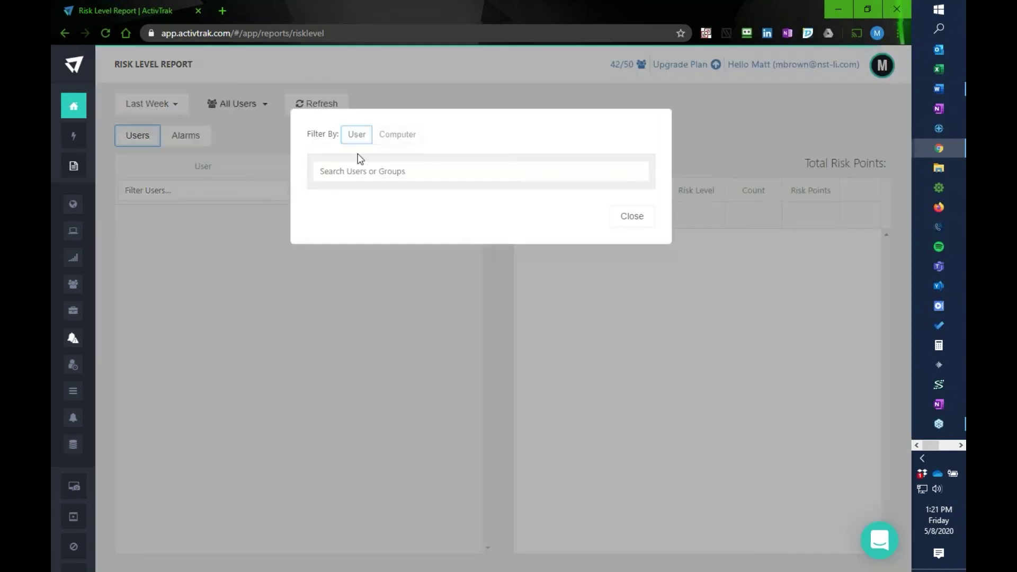
{"action": "left_click_drag", "start_coordinate": [650, 217], "coordinate": [654, 339]}
{"action": "left_click", "coordinate": [713, 107]}
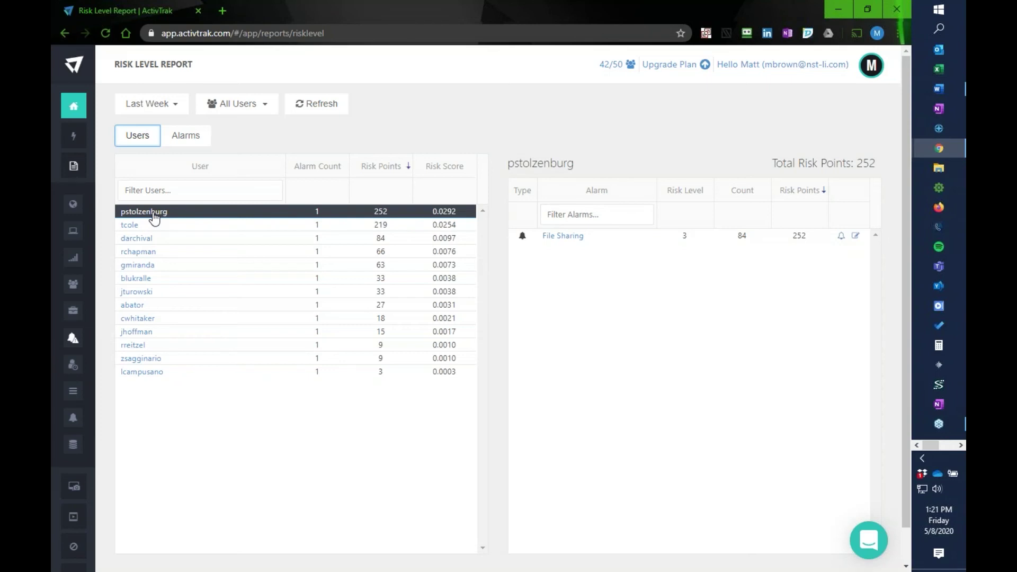
Step: Open the Alarm Log for the selected user's File Sharing alarm and look through the listed entries
{"action": "left_click", "coordinate": [566, 235]}
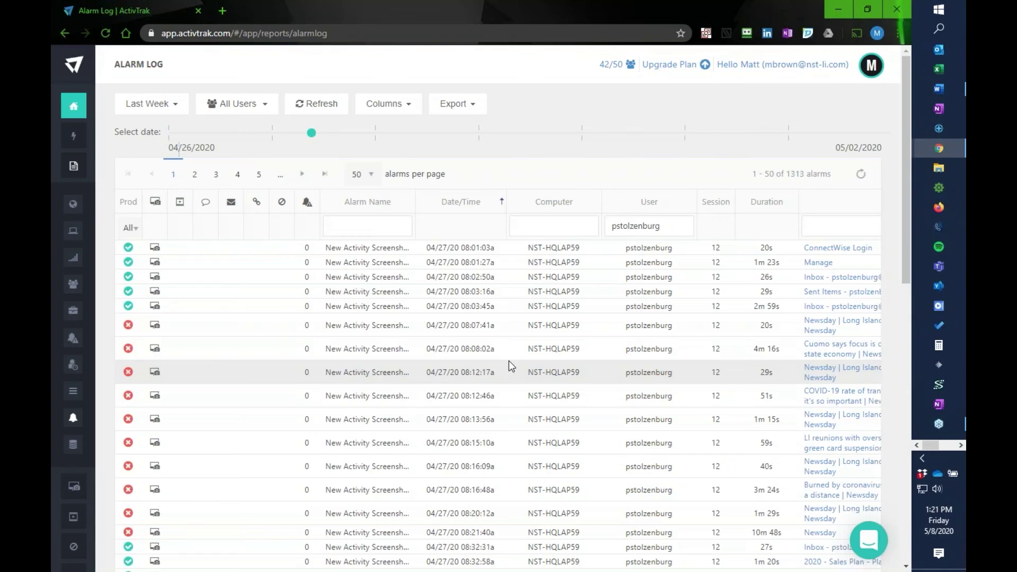
{"action": "scroll", "coordinate": [510, 365], "scroll_direction": "down", "scroll_amount": 1}
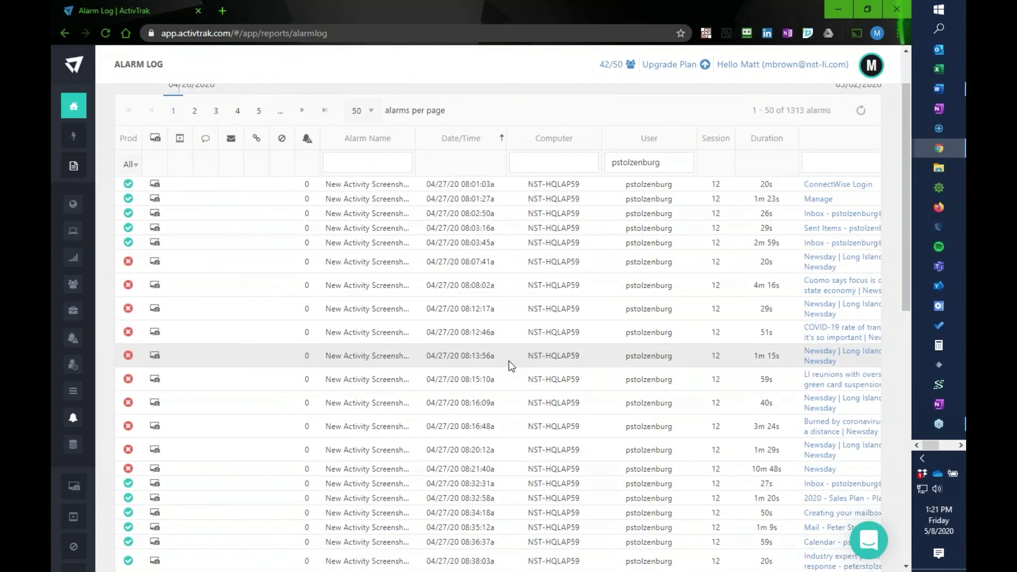
{"action": "scroll", "coordinate": [510, 365], "scroll_direction": "down", "scroll_amount": 1}
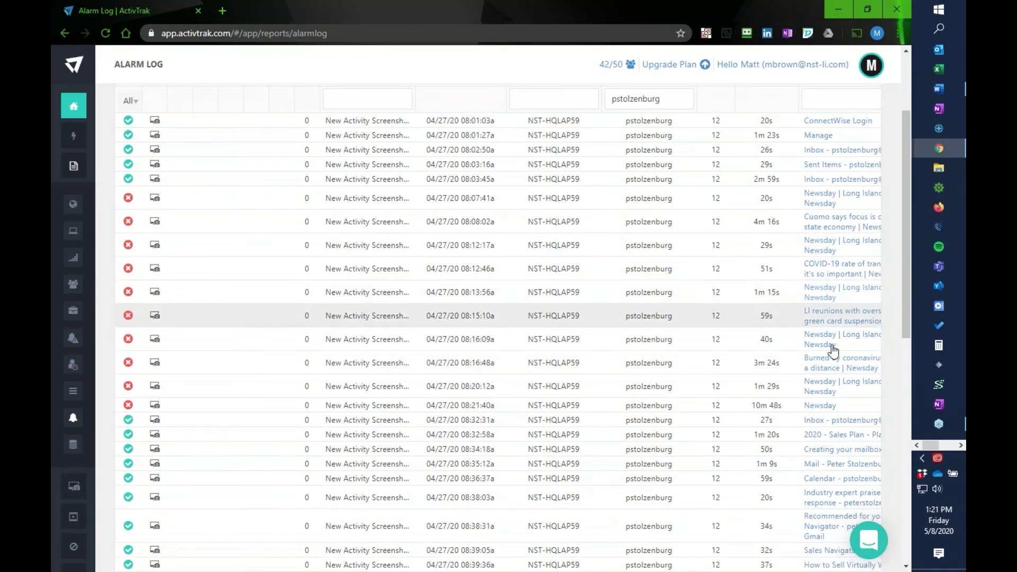
Step: Look through the selected user's alarm entries on pages 1 and 2 of the Alarm Log
{"action": "scroll", "coordinate": [834, 327], "scroll_direction": "down", "scroll_amount": 6}
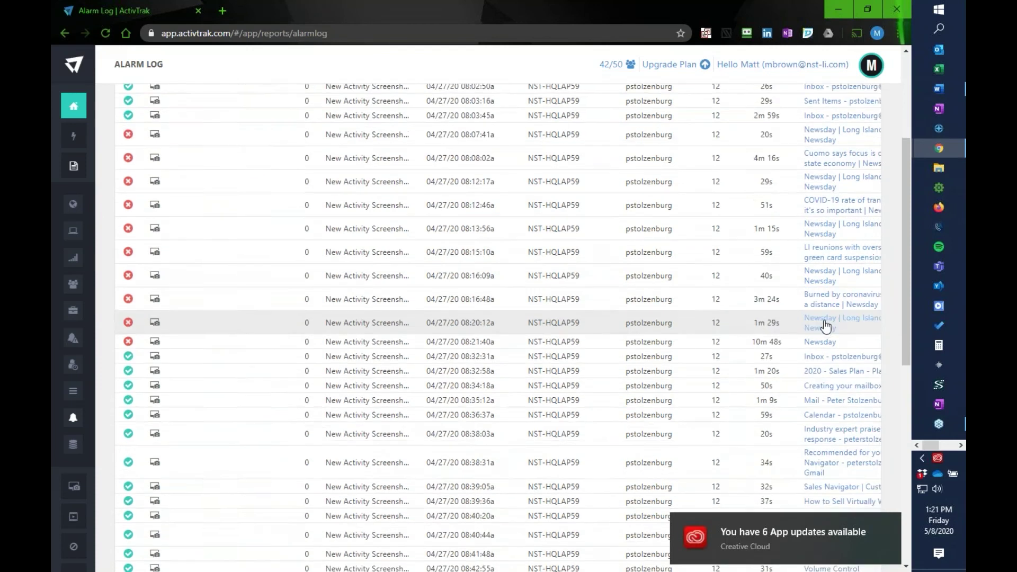
{"action": "scroll", "coordinate": [837, 324], "scroll_direction": "down", "scroll_amount": 3}
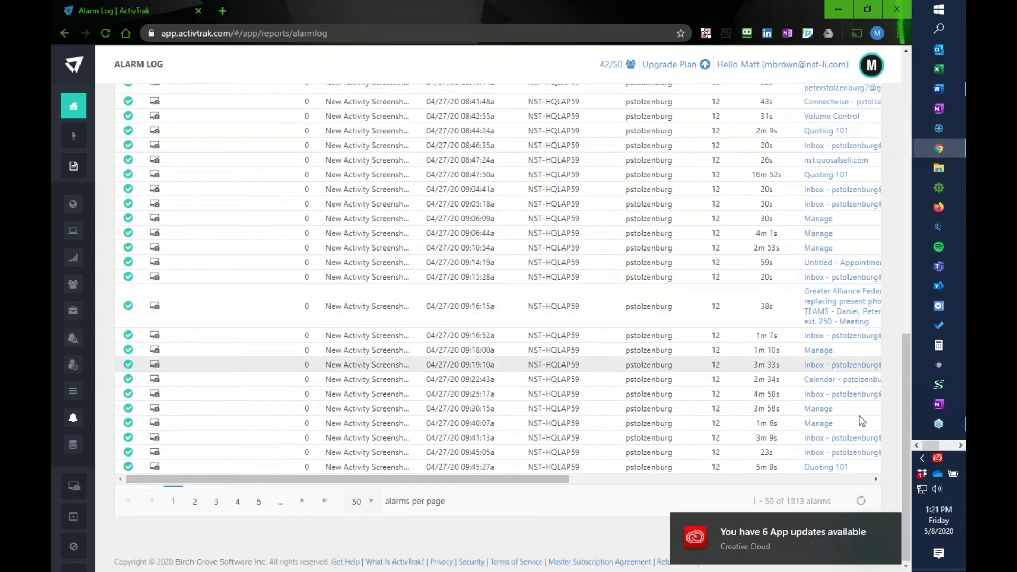
{"action": "left_click", "coordinate": [889, 524]}
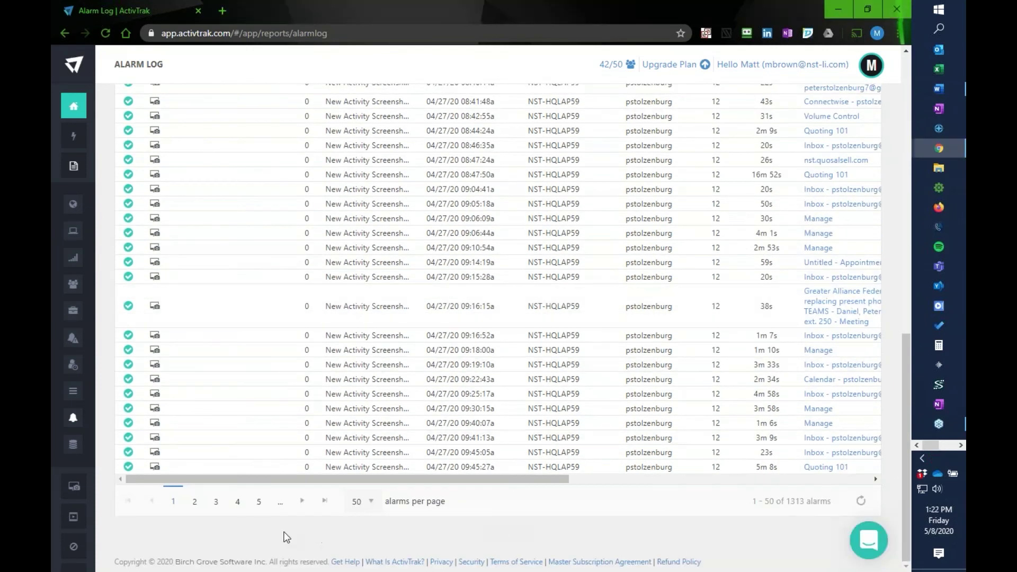
{"action": "left_click", "coordinate": [195, 502]}
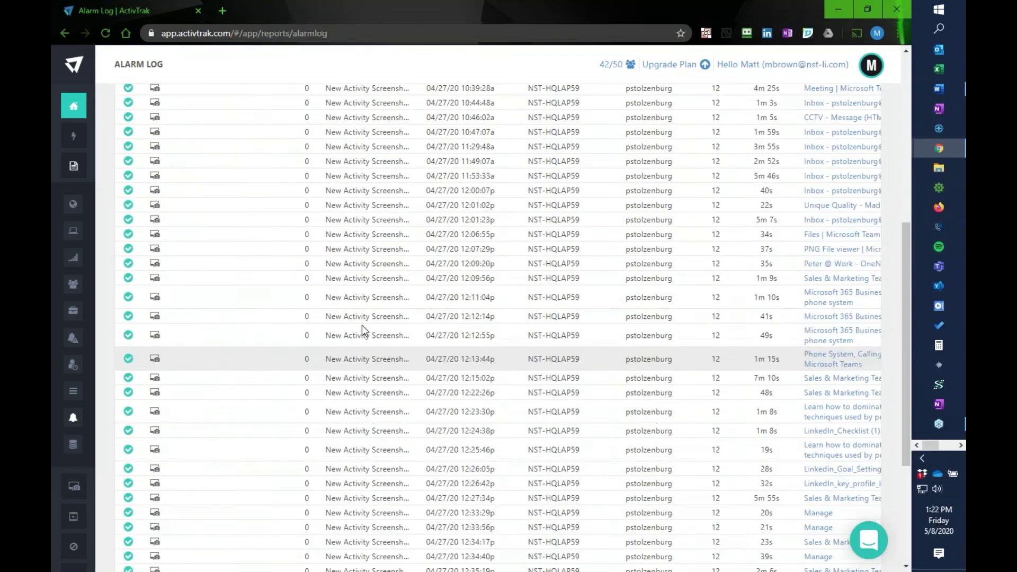
{"action": "scroll", "coordinate": [362, 325], "scroll_direction": "up", "scroll_amount": 7}
{"action": "scroll", "coordinate": [362, 325], "scroll_direction": "down", "scroll_amount": 11}
{"action": "scroll", "coordinate": [361, 324], "scroll_direction": "up", "scroll_amount": 10}
Step: Filter the Alarm Log to unproductive activity and look through the user's entries
{"action": "left_click", "coordinate": [132, 228]}
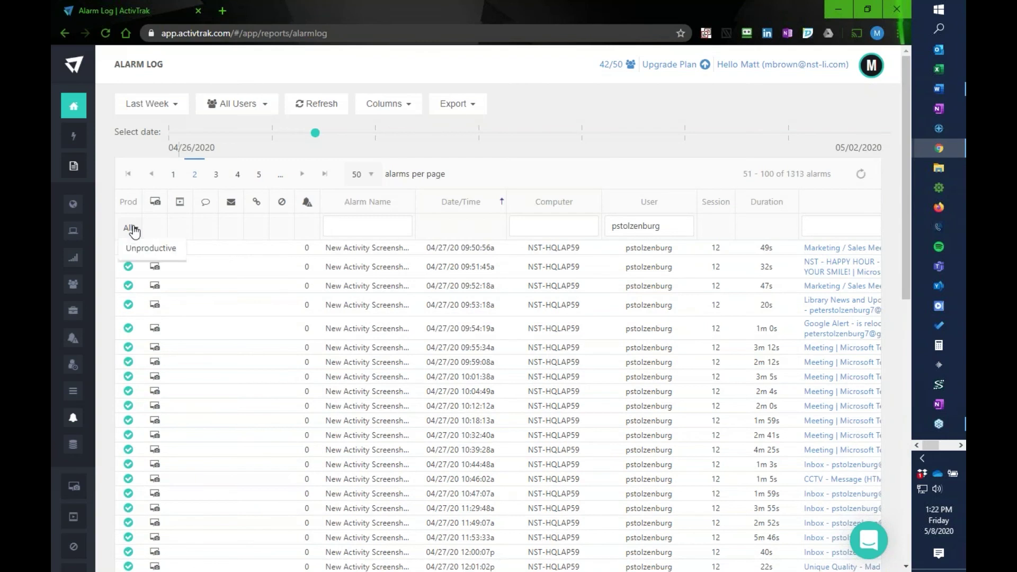
{"action": "left_click", "coordinate": [137, 312]}
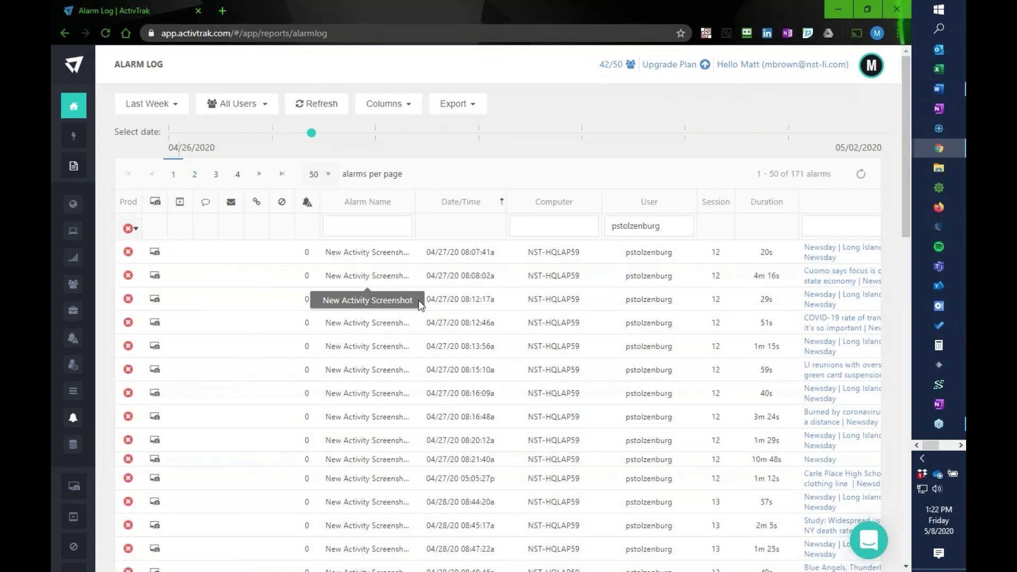
{"action": "scroll", "coordinate": [421, 306], "scroll_direction": "down", "scroll_amount": 8}
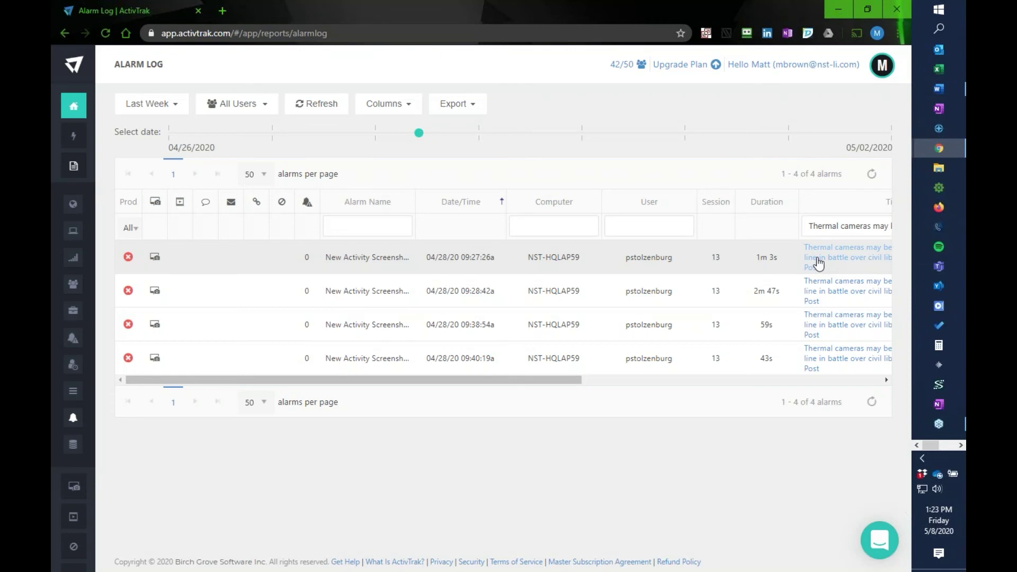
Step: Check the title, executable and URL of the alarms for the Washington Post article on thermal cameras
{"action": "left_click", "coordinate": [818, 261]}
{"action": "scroll", "coordinate": [838, 385], "scroll_direction": "right", "scroll_amount": 7}
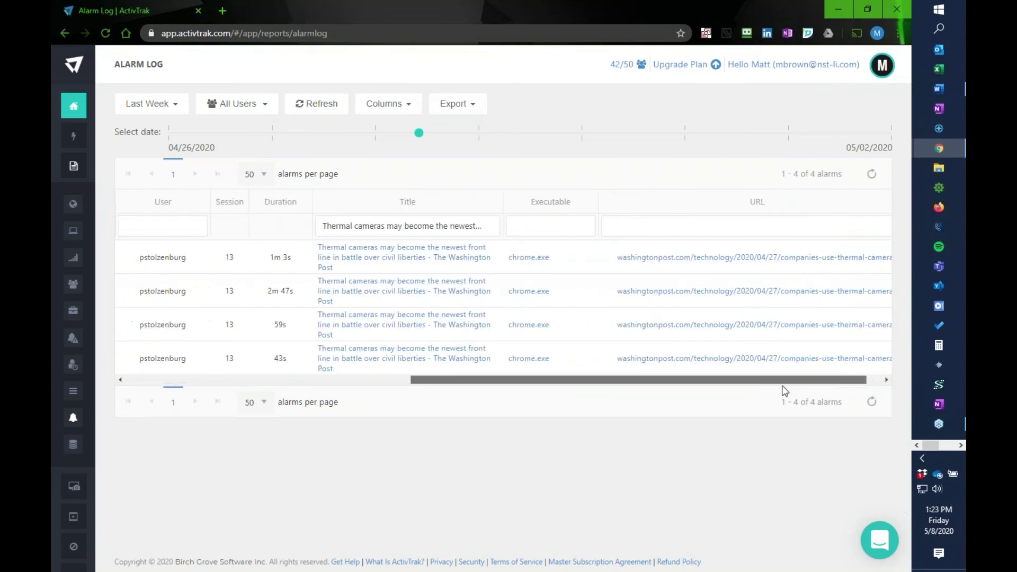
{"action": "left_click_drag", "start_coordinate": [774, 381], "coordinate": [349, 439]}
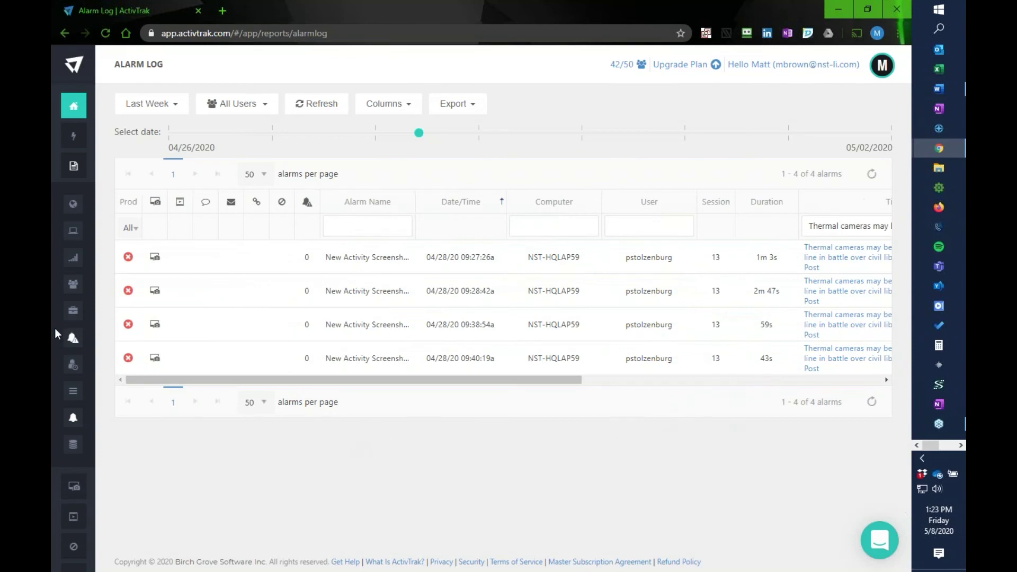
Step: View the screenshot of the 04/28/20 09:27:26a alarm and step through the following screenshots
{"action": "left_click", "coordinate": [156, 257]}
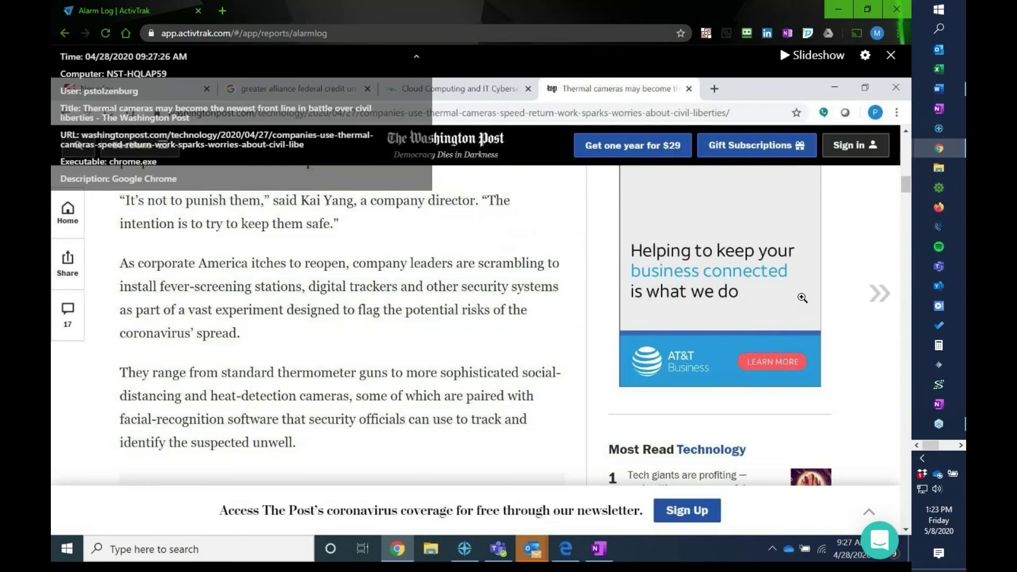
{"action": "left_click", "coordinate": [878, 297]}
{"action": "left_click", "coordinate": [878, 295]}
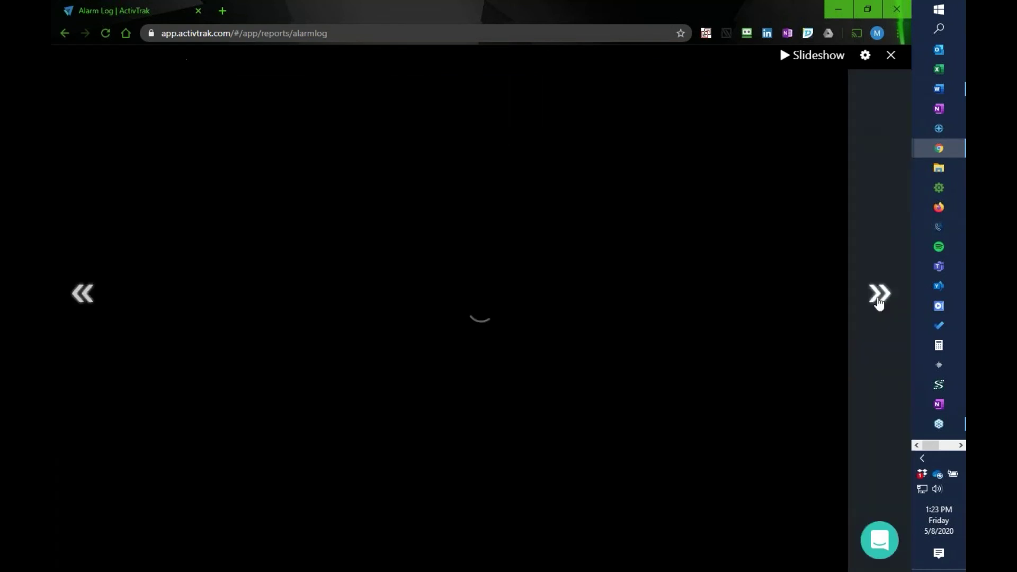
{"action": "left_click", "coordinate": [878, 296]}
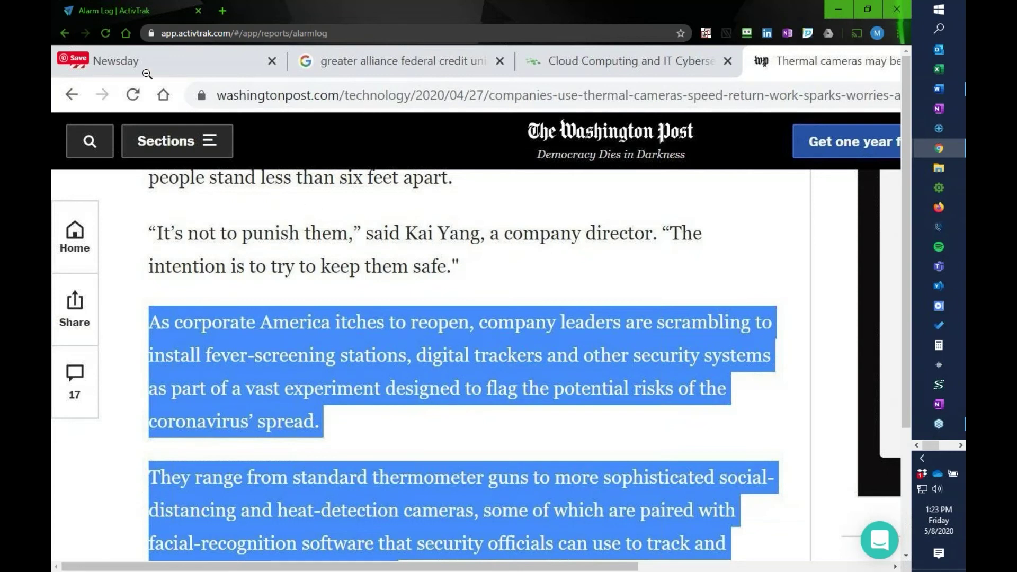
Step: Go back through the Risk Level Report to the Dashboard and look over its charts and Quick Stats
{"action": "left_click", "coordinate": [61, 33]}
{"action": "left_click", "coordinate": [63, 33]}
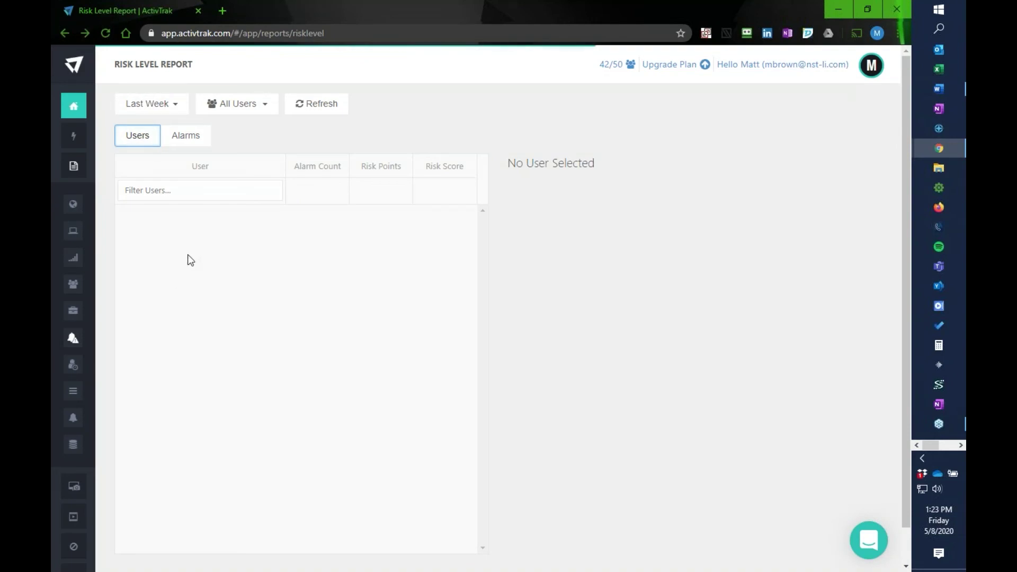
{"action": "left_click", "coordinate": [62, 33]}
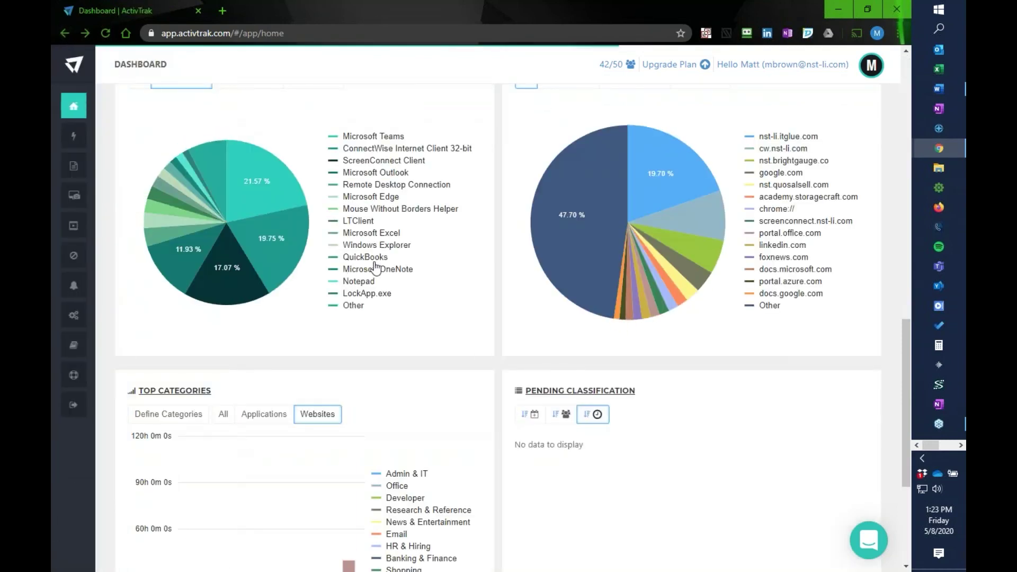
{"action": "scroll", "coordinate": [487, 297], "scroll_direction": "down", "scroll_amount": 5}
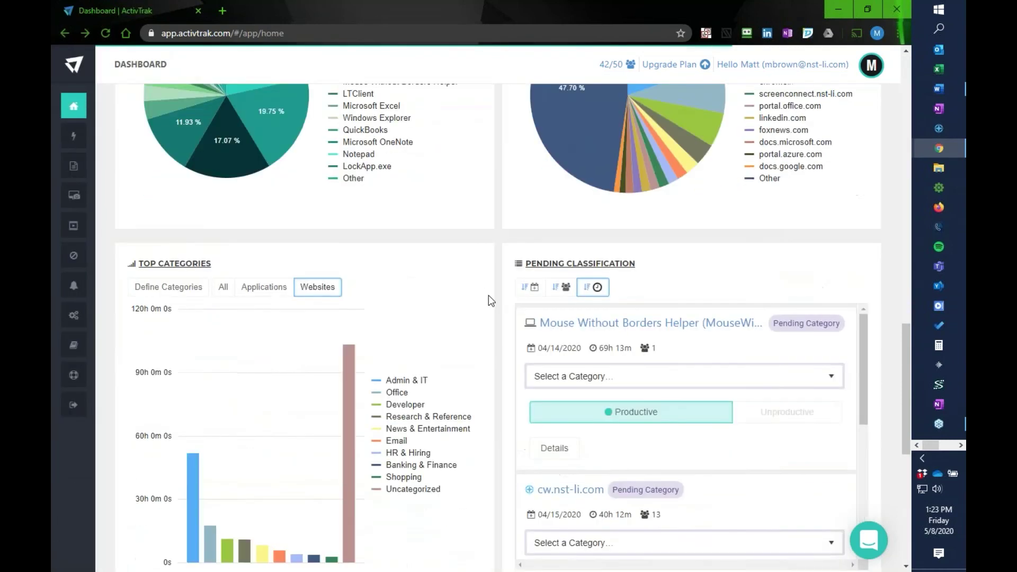
{"action": "scroll", "coordinate": [488, 295], "scroll_direction": "down", "scroll_amount": 5}
{"action": "scroll", "coordinate": [488, 294], "scroll_direction": "up", "scroll_amount": 15}
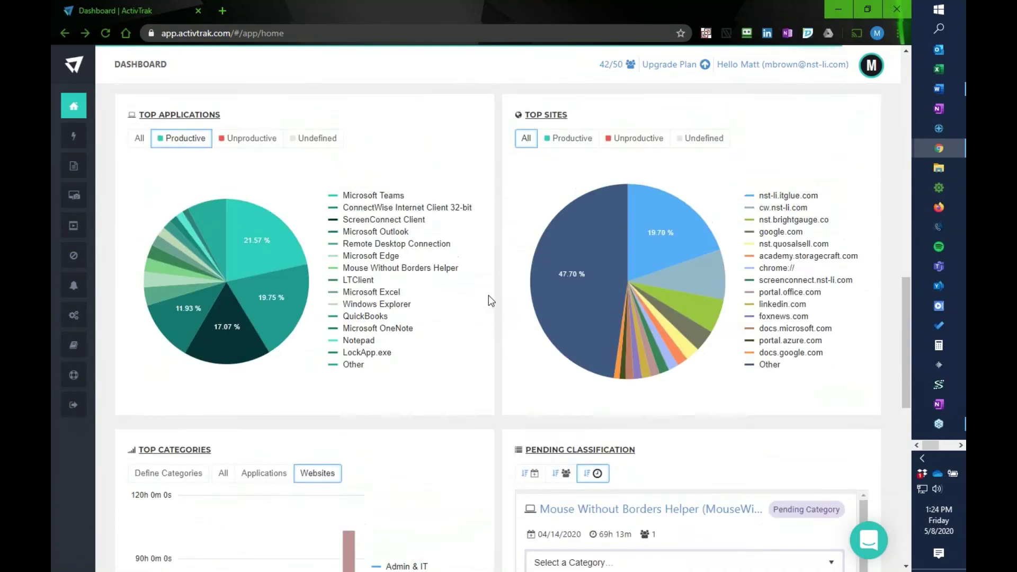
{"action": "scroll", "coordinate": [488, 294], "scroll_direction": "up", "scroll_amount": 12}
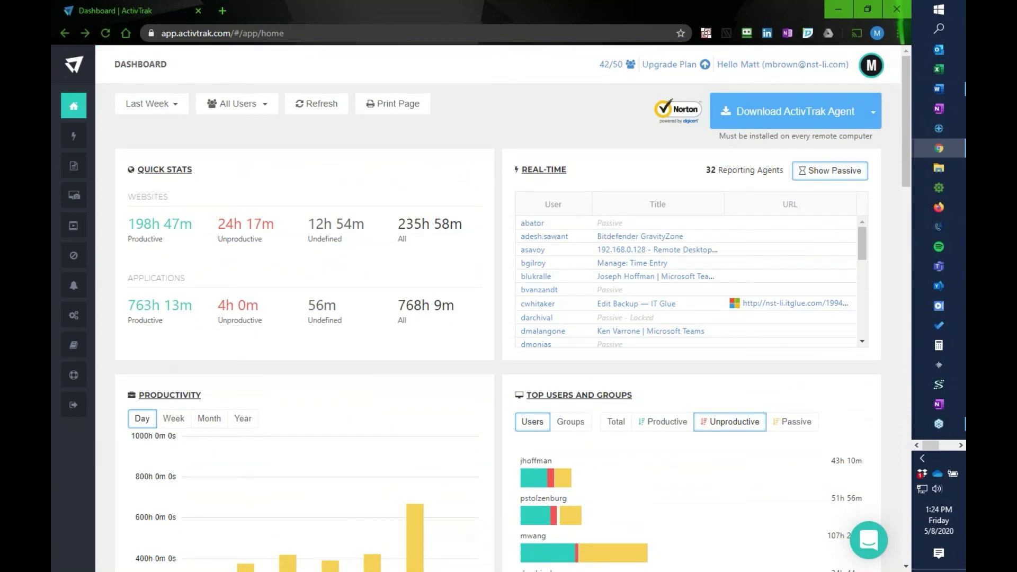
Step: Open the Real-time page and look through the computers, users and current window titles
{"action": "mouse_move", "coordinate": [74, 105]}
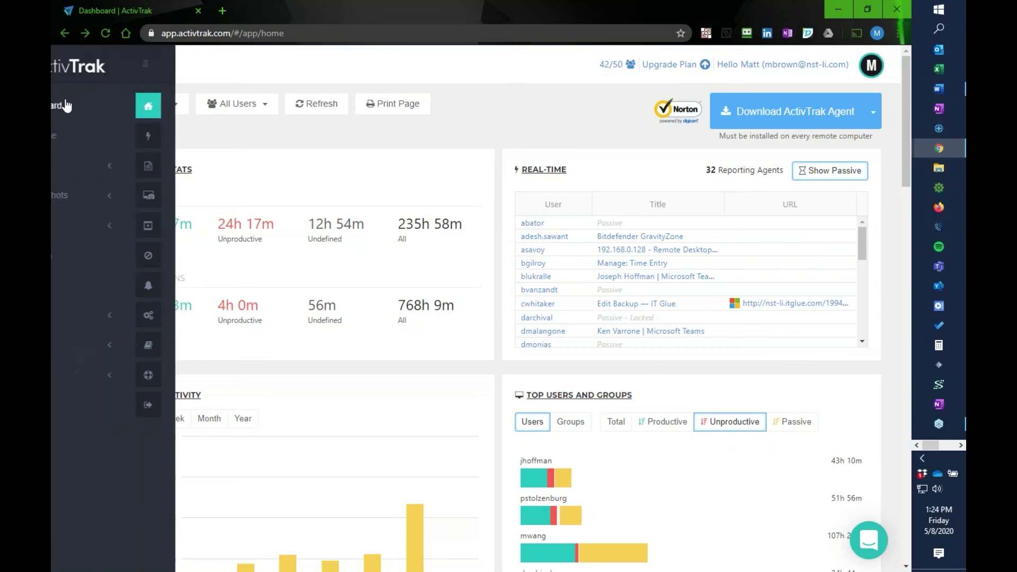
{"action": "left_click", "coordinate": [94, 137]}
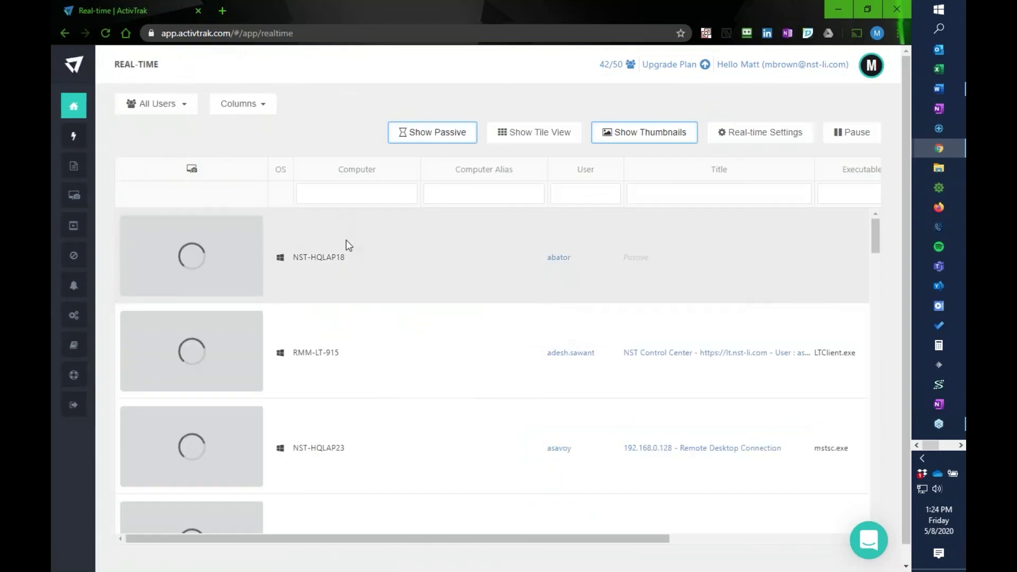
{"action": "scroll", "coordinate": [377, 286], "scroll_direction": "down", "scroll_amount": 5}
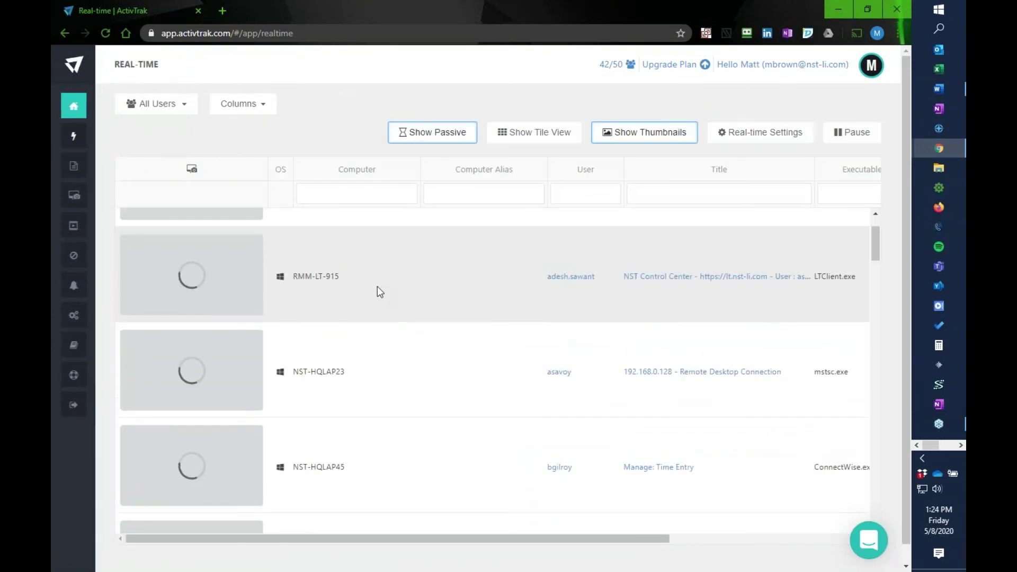
{"action": "scroll", "coordinate": [377, 287], "scroll_direction": "down", "scroll_amount": 5}
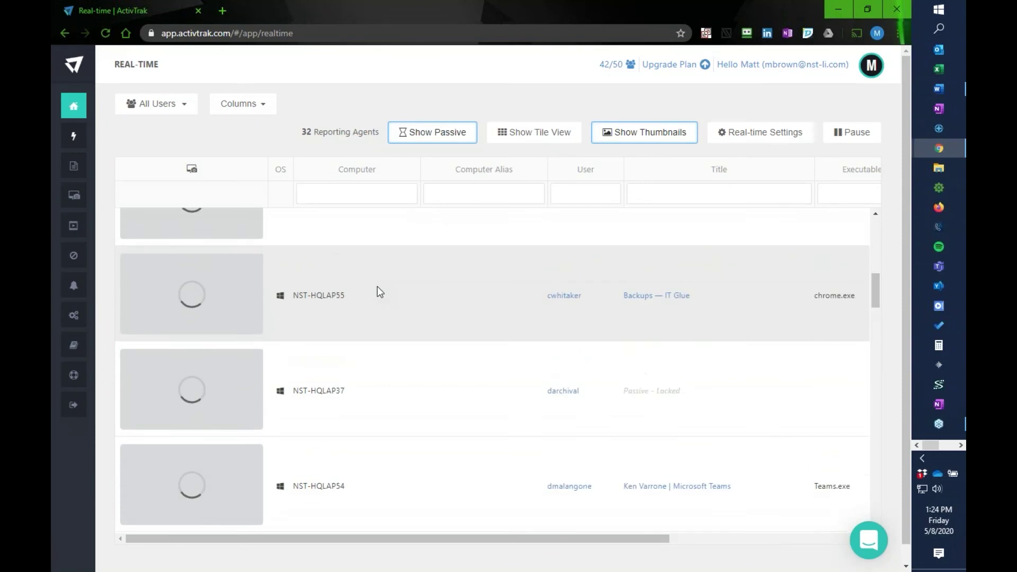
{"action": "scroll", "coordinate": [377, 286], "scroll_direction": "down", "scroll_amount": 4}
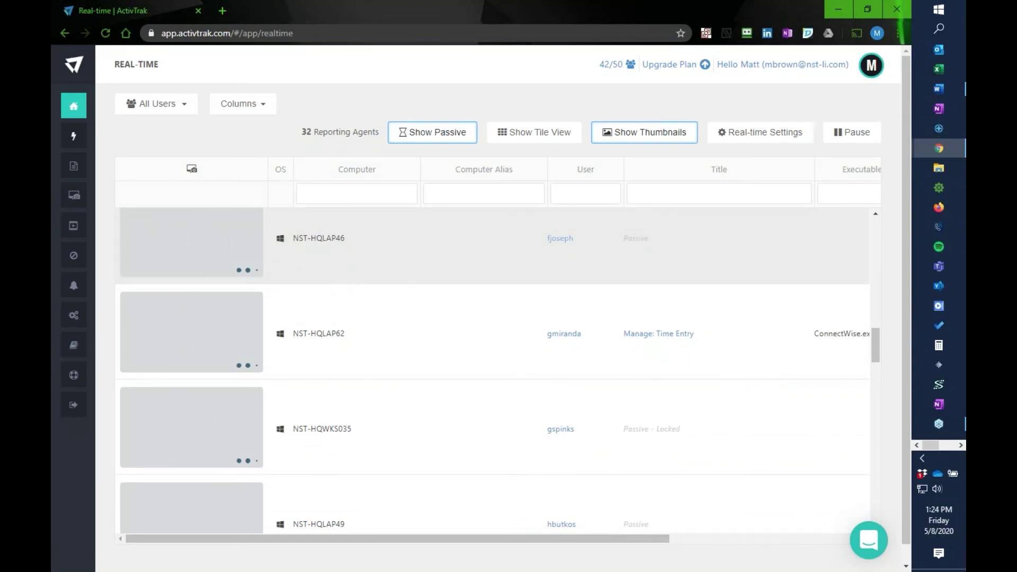
{"action": "scroll", "coordinate": [397, 270], "scroll_direction": "up", "scroll_amount": 5}
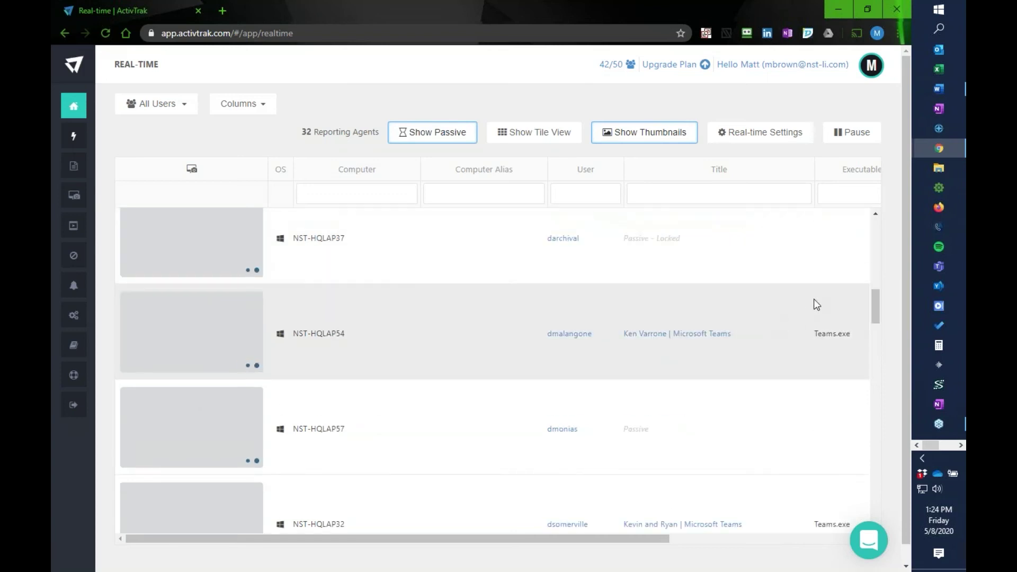
{"action": "scroll", "coordinate": [873, 211], "scroll_direction": "up", "scroll_amount": 5}
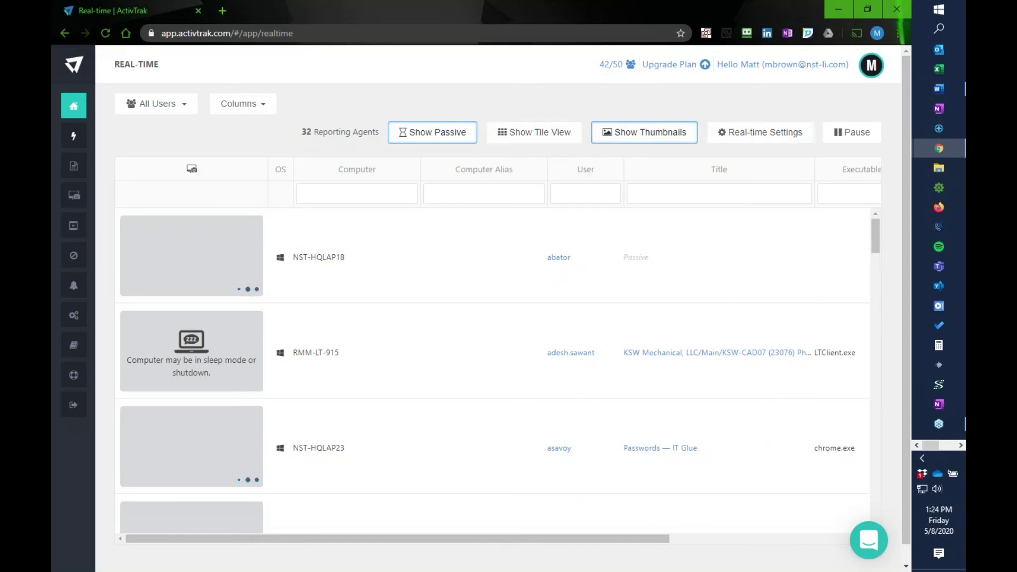
Step: Expand the list of available reports and open the Top Users report
{"action": "mouse_move", "coordinate": [84, 165]}
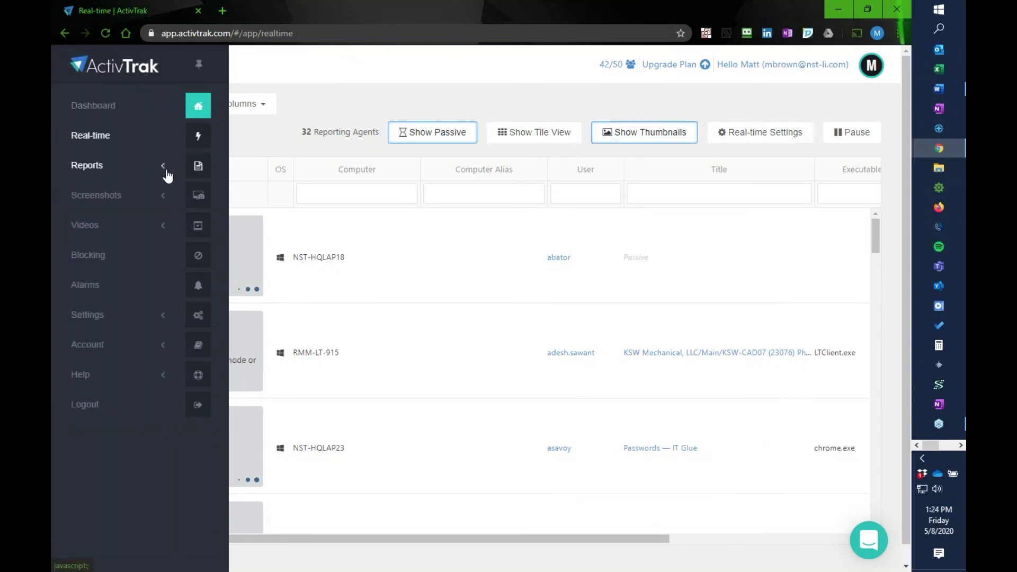
{"action": "left_click", "coordinate": [166, 170]}
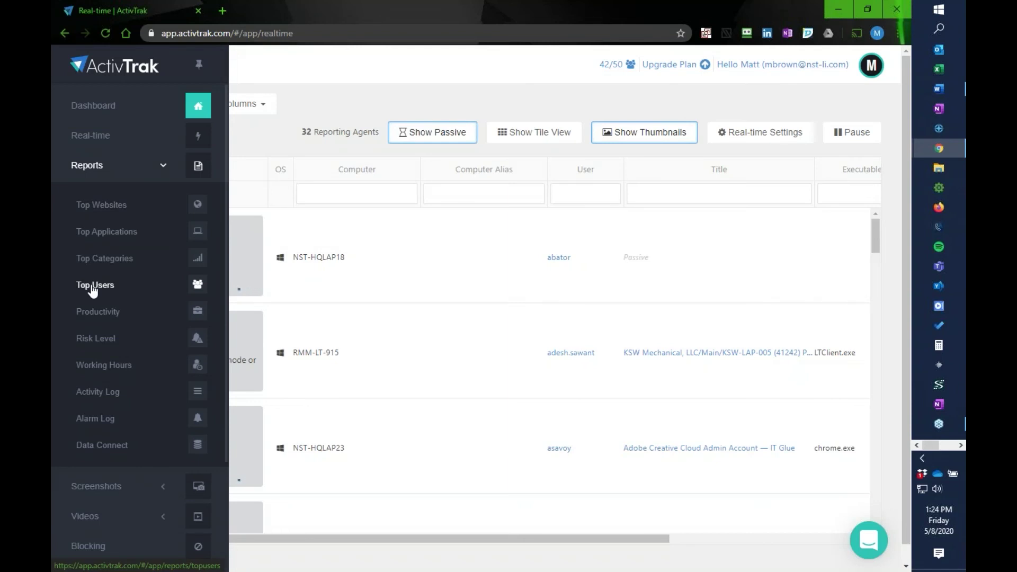
{"action": "left_click", "coordinate": [93, 286]}
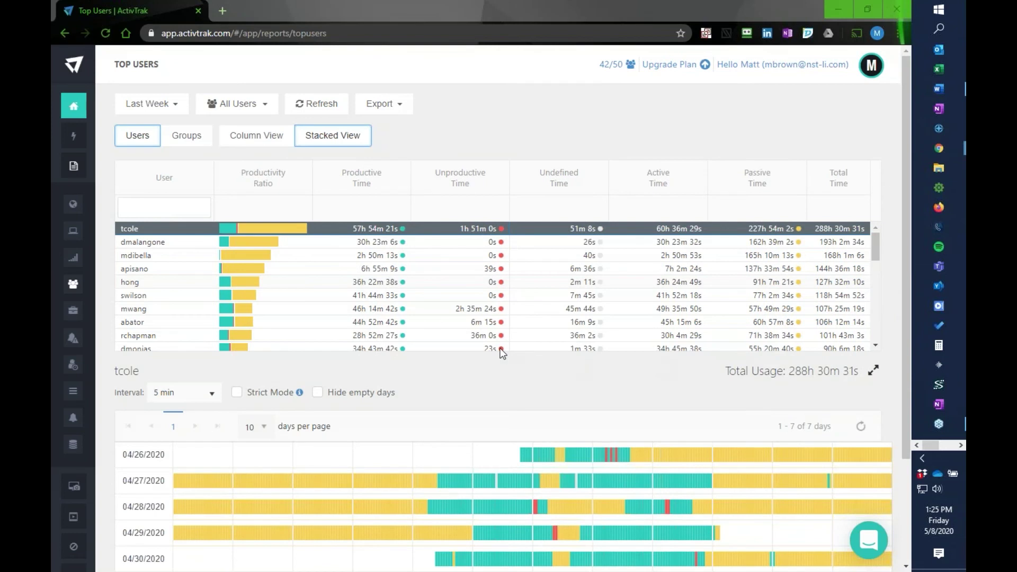
Step: Show the Top Users report in Column View, return to Stacked View, and check its export options
{"action": "mouse_move", "coordinate": [273, 296]}
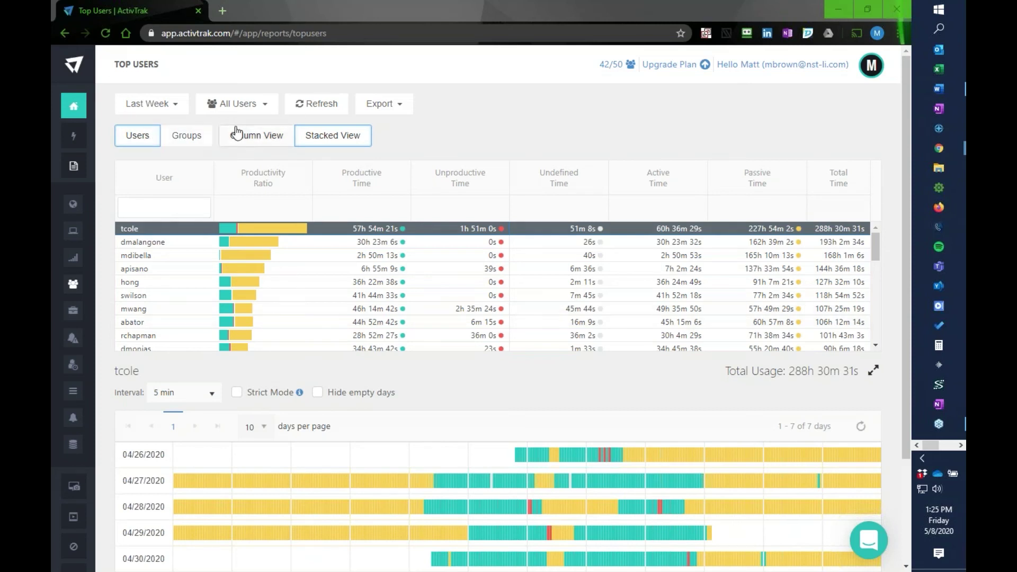
{"action": "left_click", "coordinate": [268, 137]}
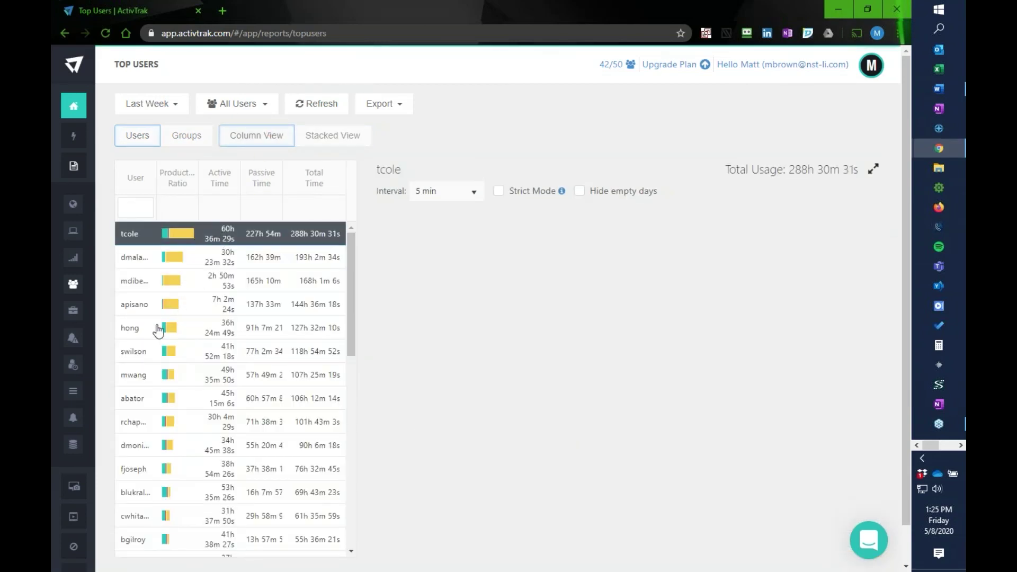
{"action": "left_click", "coordinate": [338, 139]}
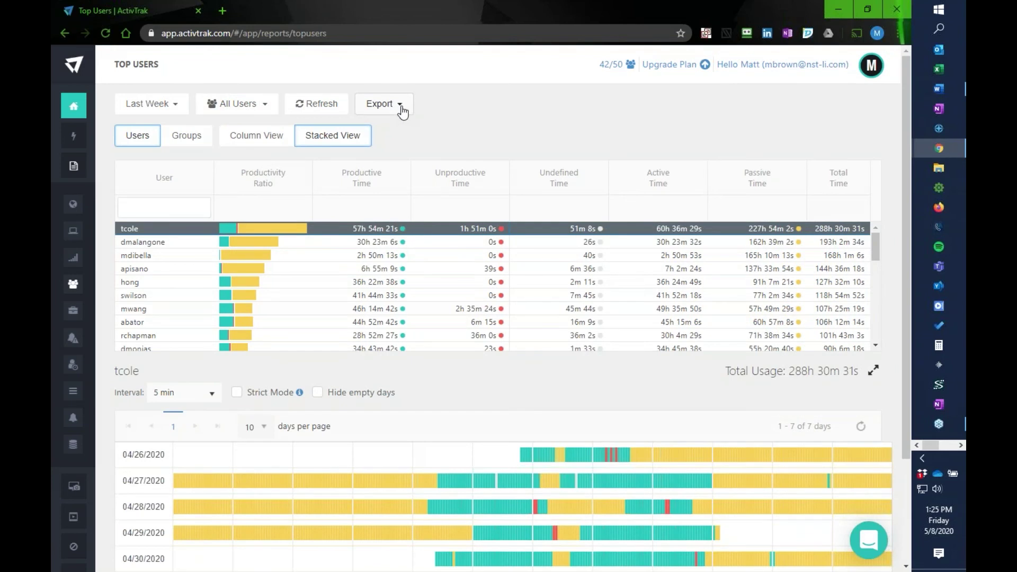
{"action": "left_click", "coordinate": [402, 110]}
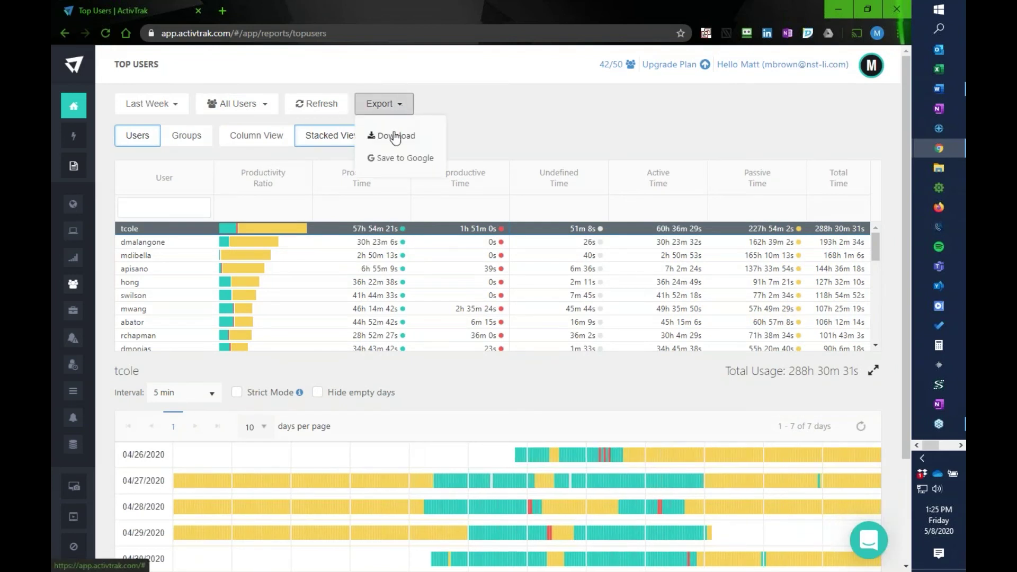
{"action": "left_click", "coordinate": [546, 121]}
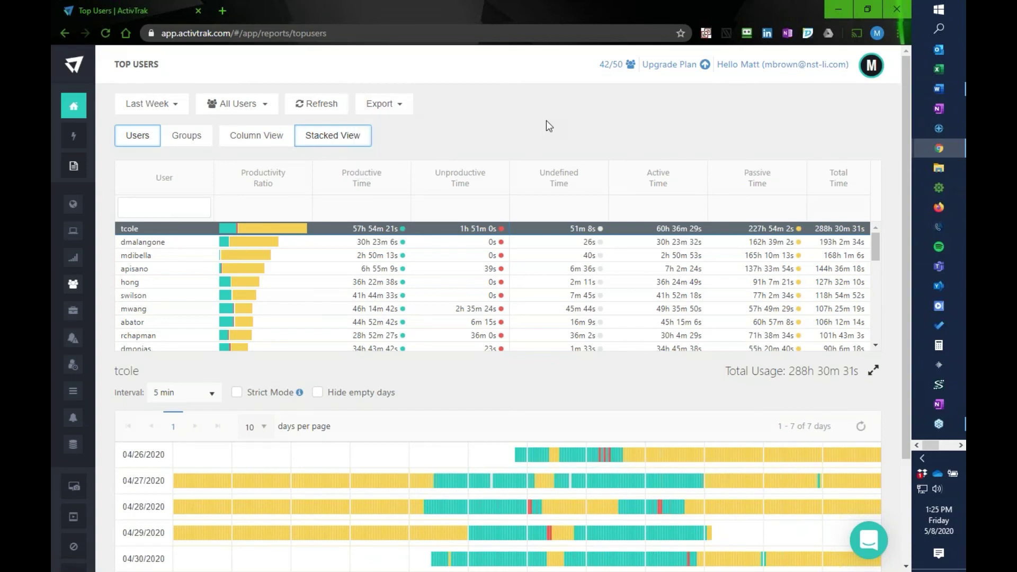
Step: Show the daily activity timeline of the user with a total time of 61h 35m 59s
{"action": "scroll", "coordinate": [546, 120], "scroll_direction": "down", "scroll_amount": 1}
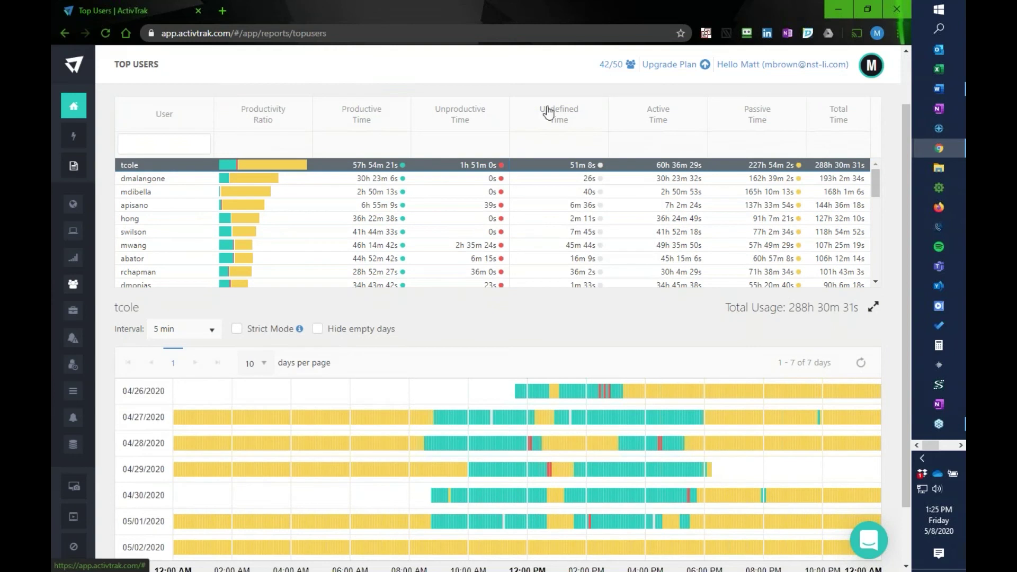
{"action": "scroll", "coordinate": [593, 239], "scroll_direction": "down", "scroll_amount": 3}
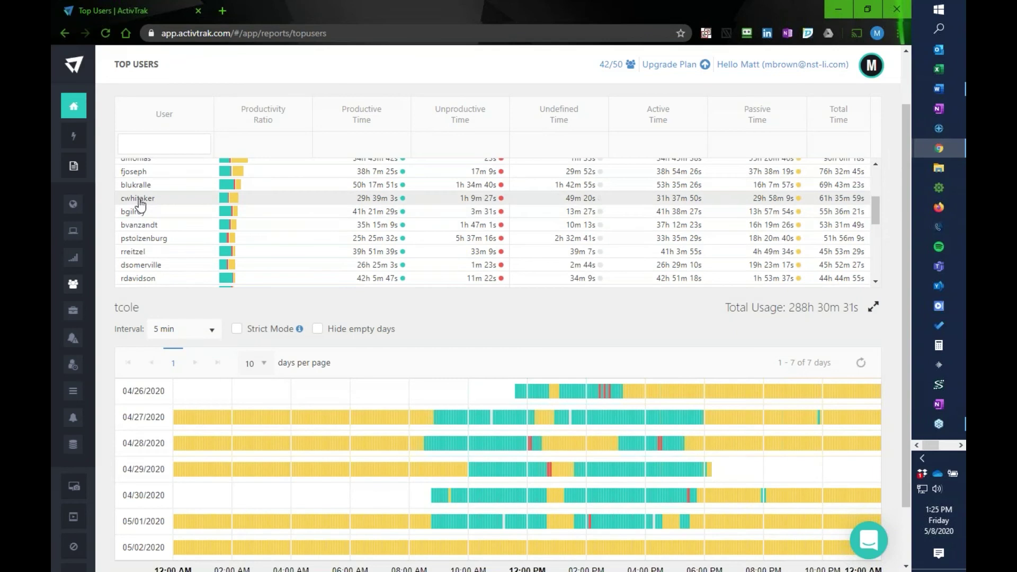
{"action": "left_click", "coordinate": [137, 198]}
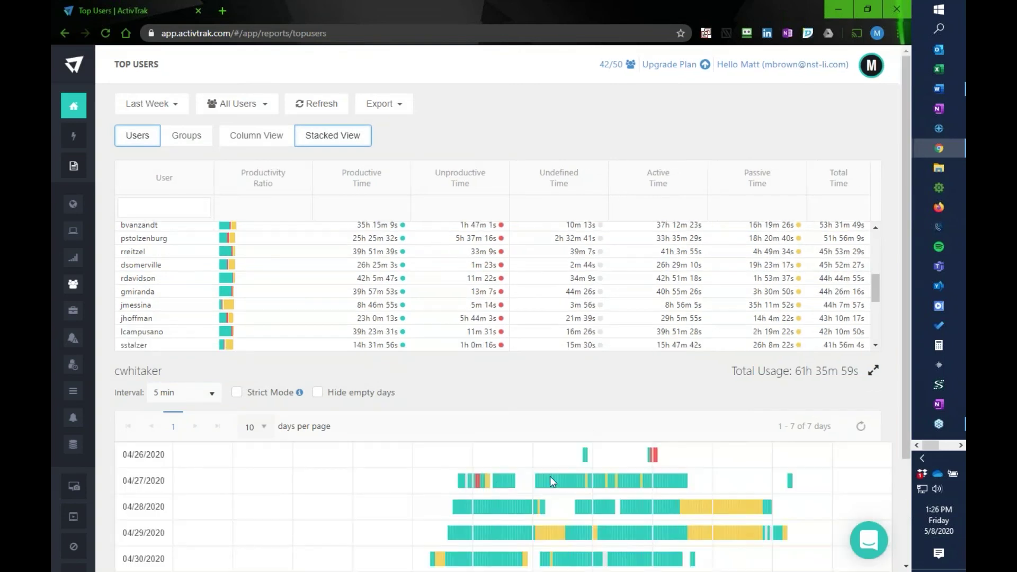
Step: View the details of the 11:25am - 11:30am segment on 04/29/2020 in the user's timeline and close them
{"action": "scroll", "coordinate": [906, 391], "scroll_direction": "down", "scroll_amount": 3}
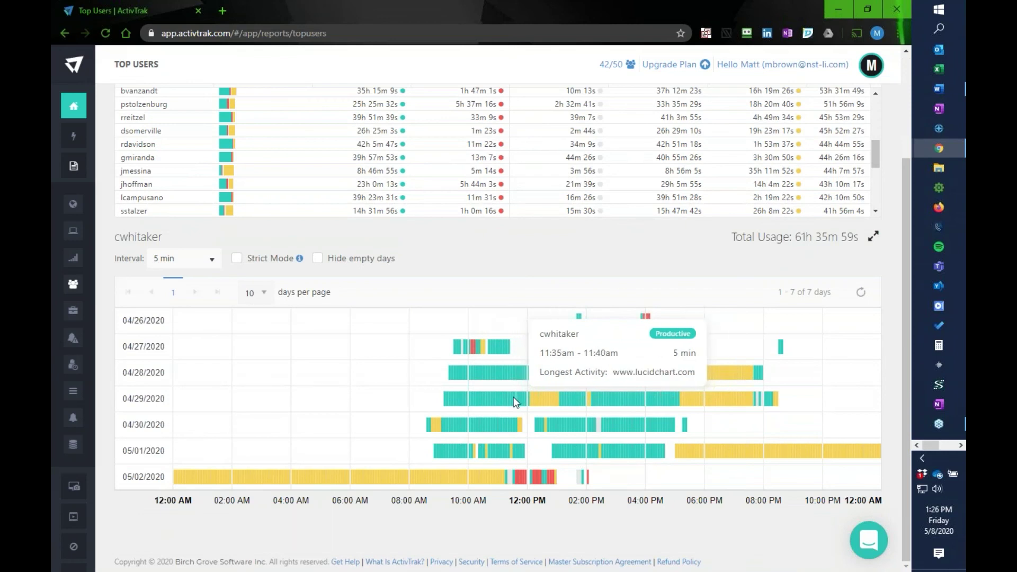
{"action": "left_click", "coordinate": [512, 396]}
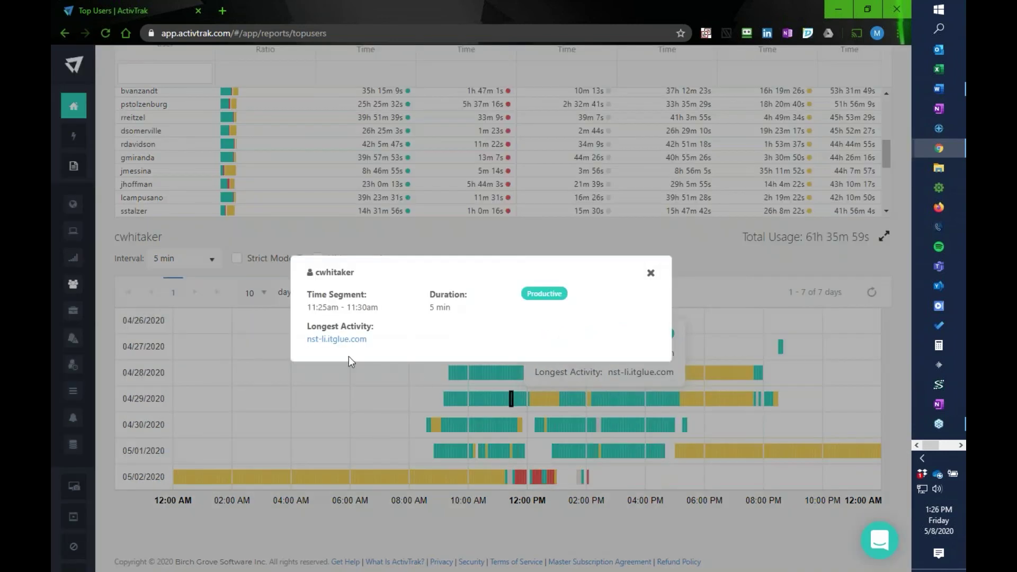
{"action": "left_click", "coordinate": [651, 275]}
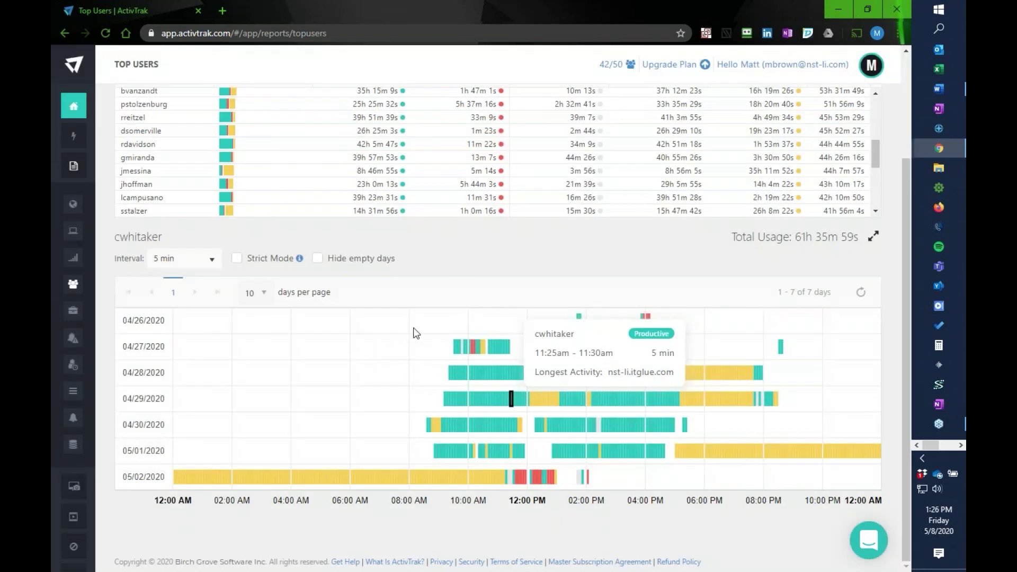
{"action": "scroll", "coordinate": [378, 337], "scroll_direction": "up", "scroll_amount": 3}
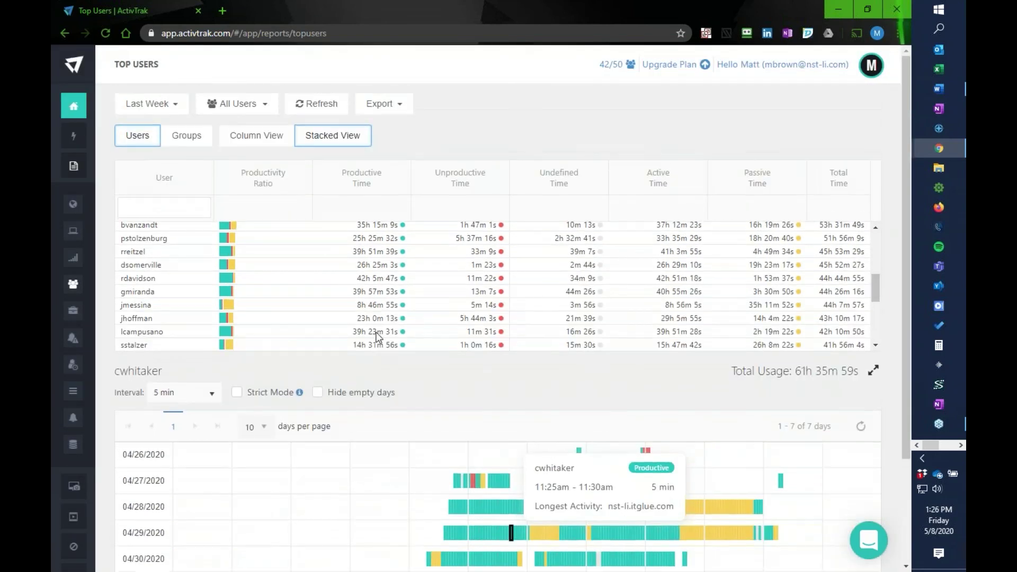
Step: Open the Productivity report and check the productive and passive time in last week's daily bar chart
{"action": "mouse_move", "coordinate": [82, 161]}
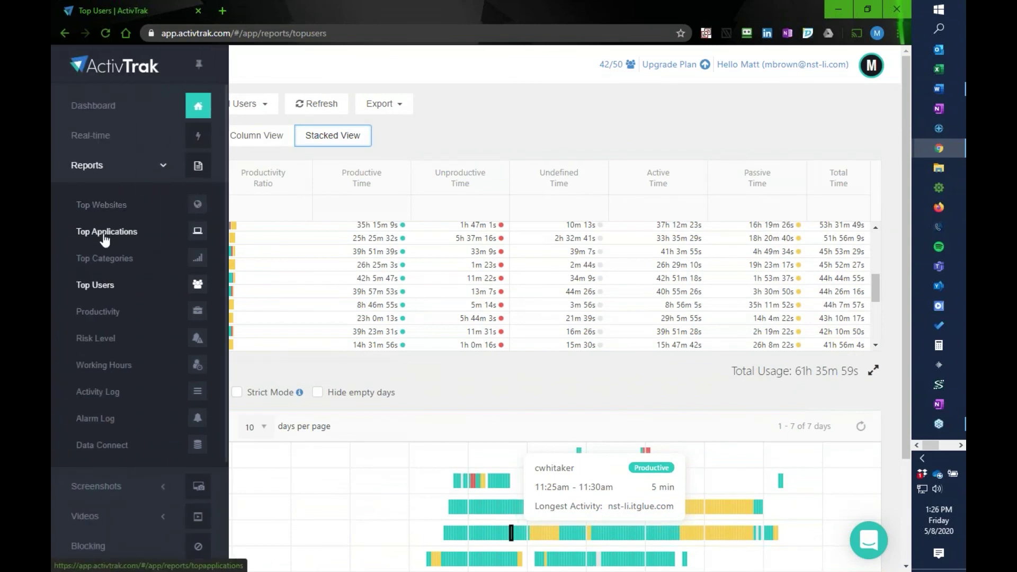
{"action": "left_click", "coordinate": [101, 313]}
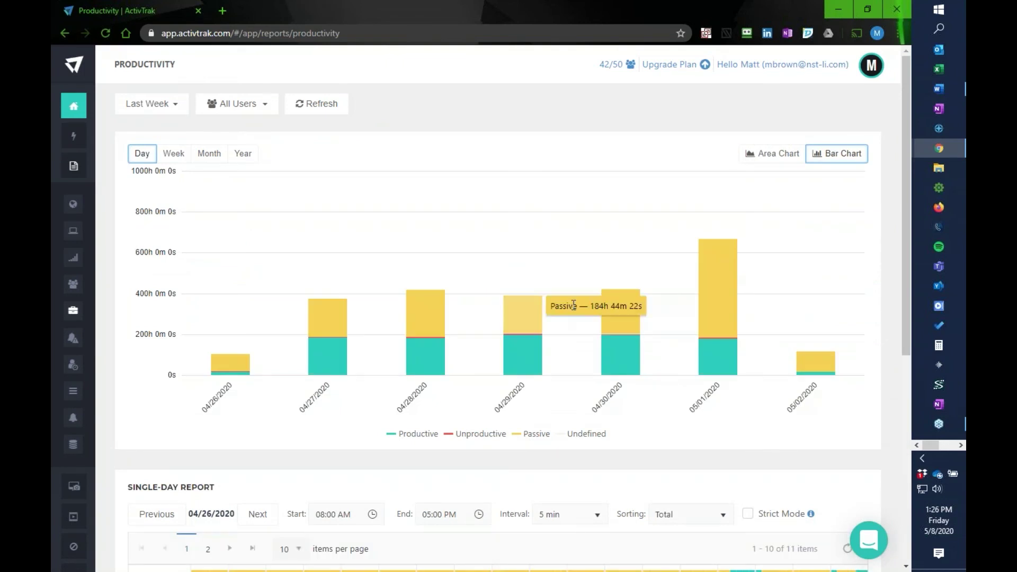
{"action": "scroll", "coordinate": [530, 313], "scroll_direction": "down", "scroll_amount": 1}
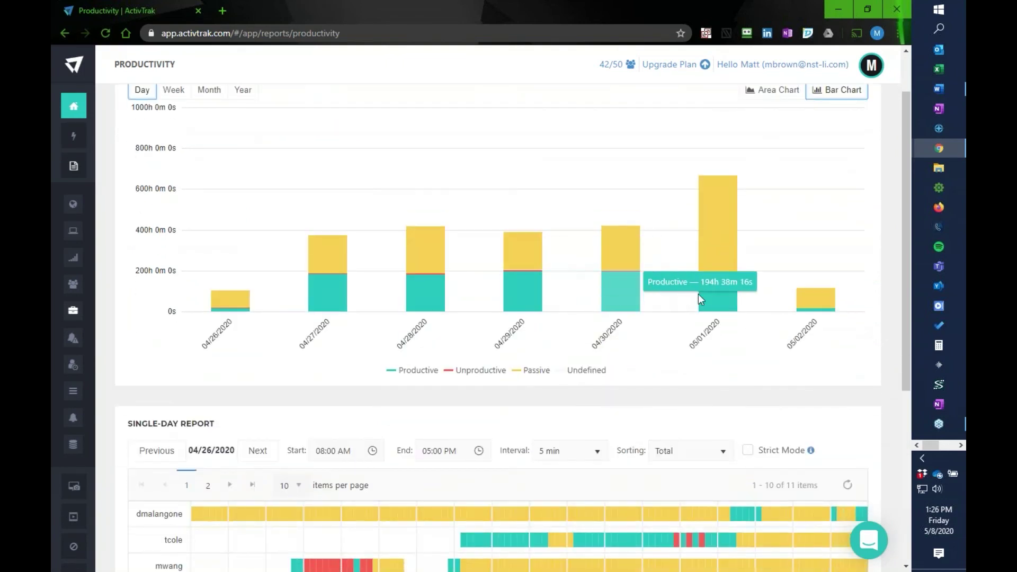
{"action": "scroll", "coordinate": [609, 290], "scroll_direction": "up", "scroll_amount": 1}
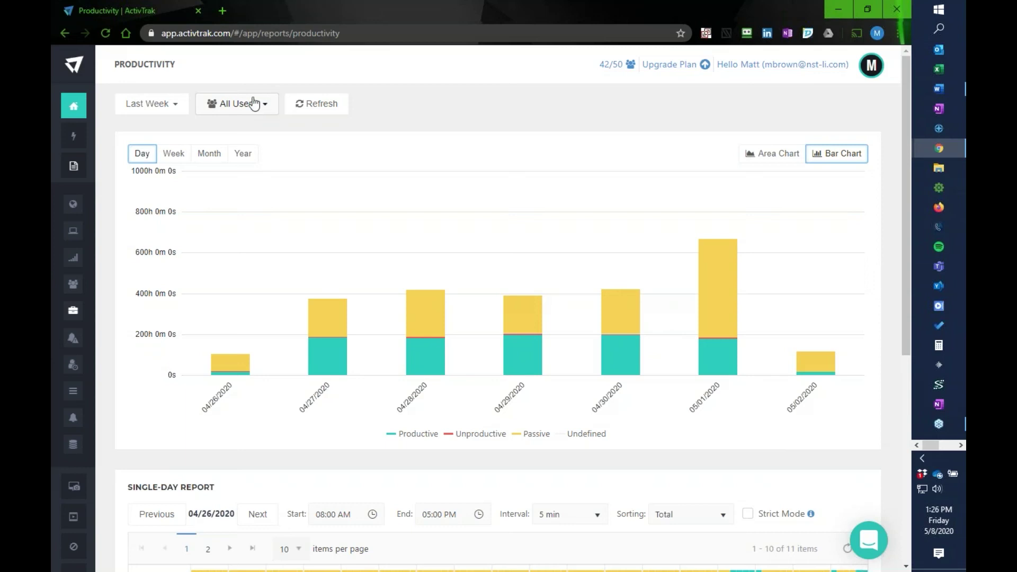
{"action": "mouse_move", "coordinate": [699, 337]}
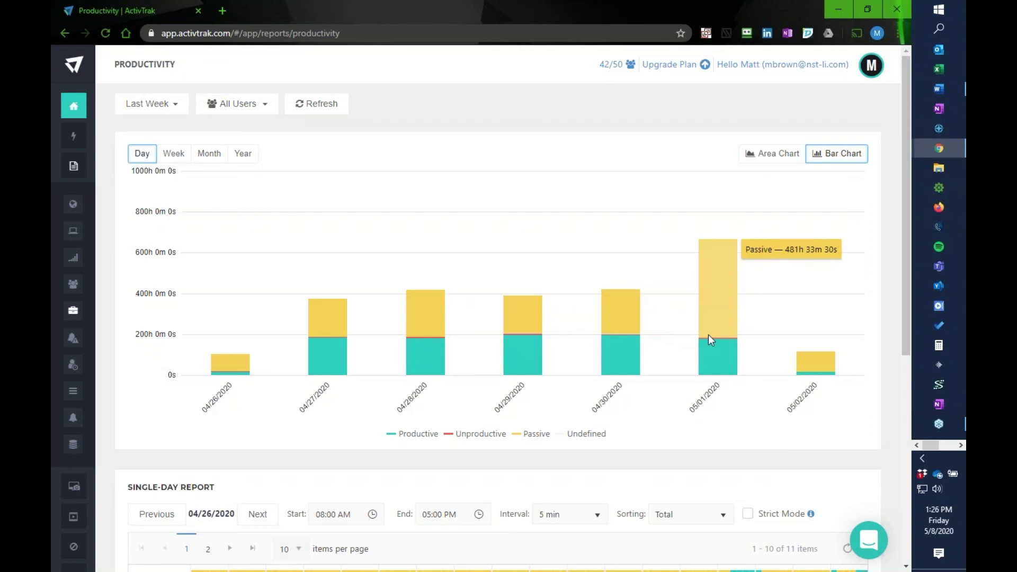
Step: Examine the per-user activity timelines for 04/26/2020 in the Productivity report's Single-Day Report
{"action": "scroll", "coordinate": [506, 284], "scroll_direction": "down", "scroll_amount": 2}
{"action": "scroll", "coordinate": [503, 278], "scroll_direction": "down", "scroll_amount": 5}
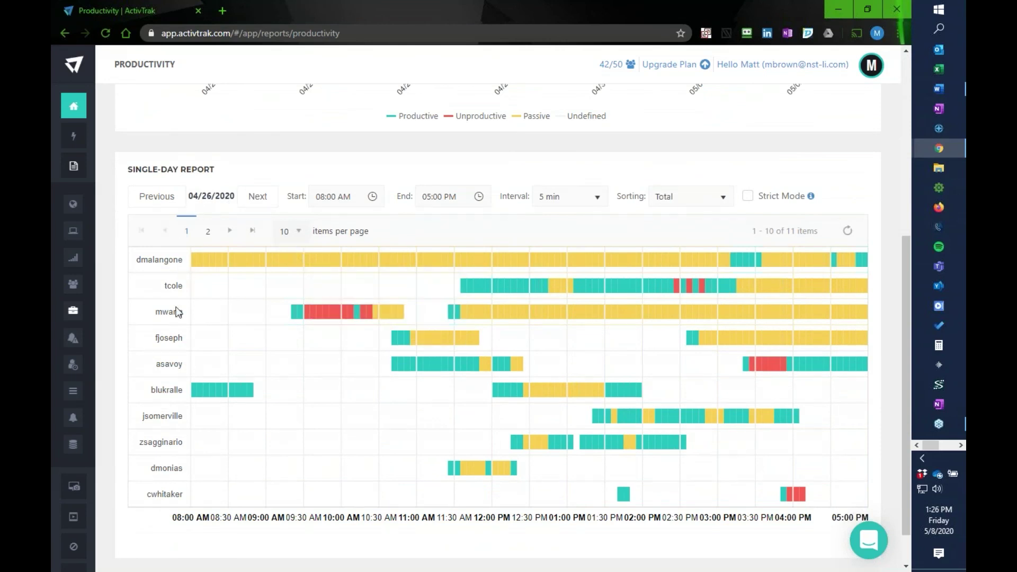
{"action": "scroll", "coordinate": [621, 274], "scroll_direction": "down", "scroll_amount": 1}
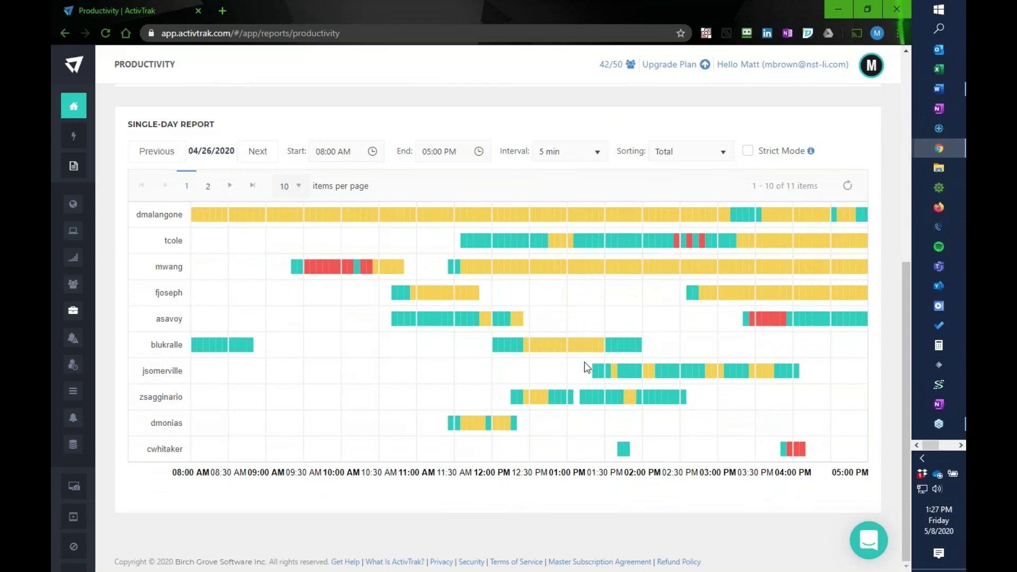
{"action": "mouse_move", "coordinate": [596, 372]}
{"action": "scroll", "coordinate": [639, 328], "scroll_direction": "up", "scroll_amount": 1}
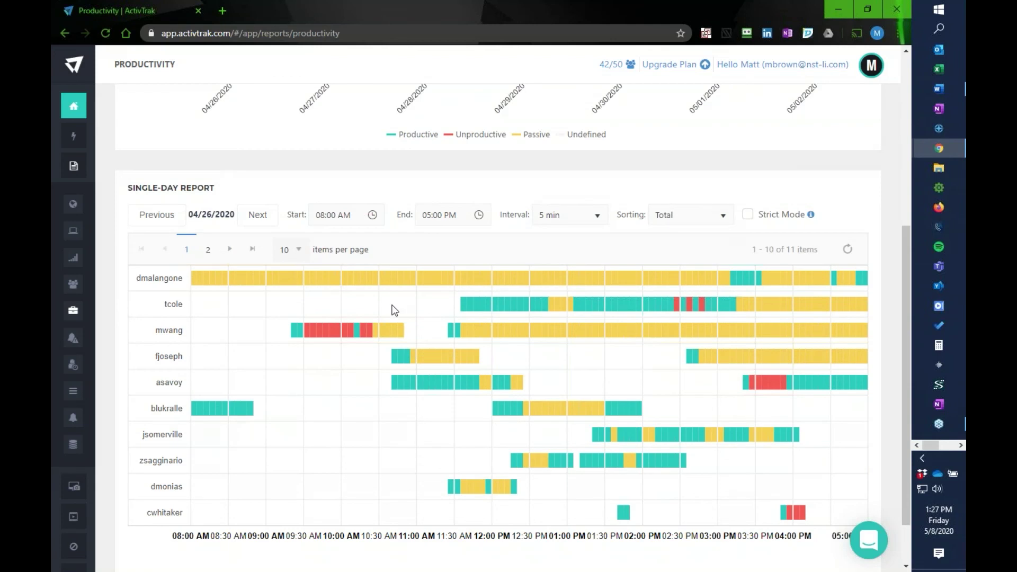
{"action": "scroll", "coordinate": [394, 310], "scroll_direction": "up", "scroll_amount": 6}
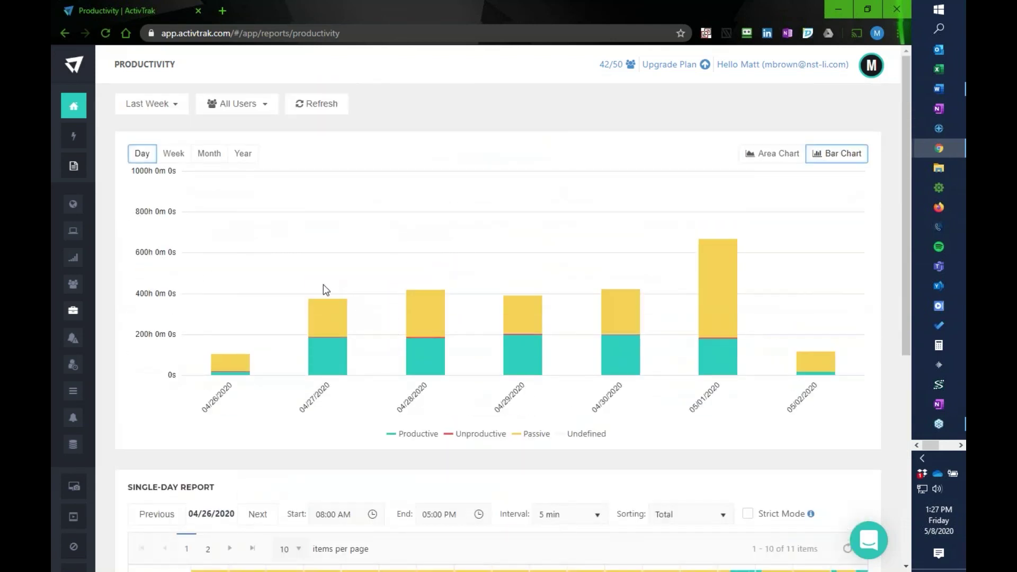
Step: Open the Risk Level report and show it by alarms
{"action": "mouse_move", "coordinate": [80, 212]}
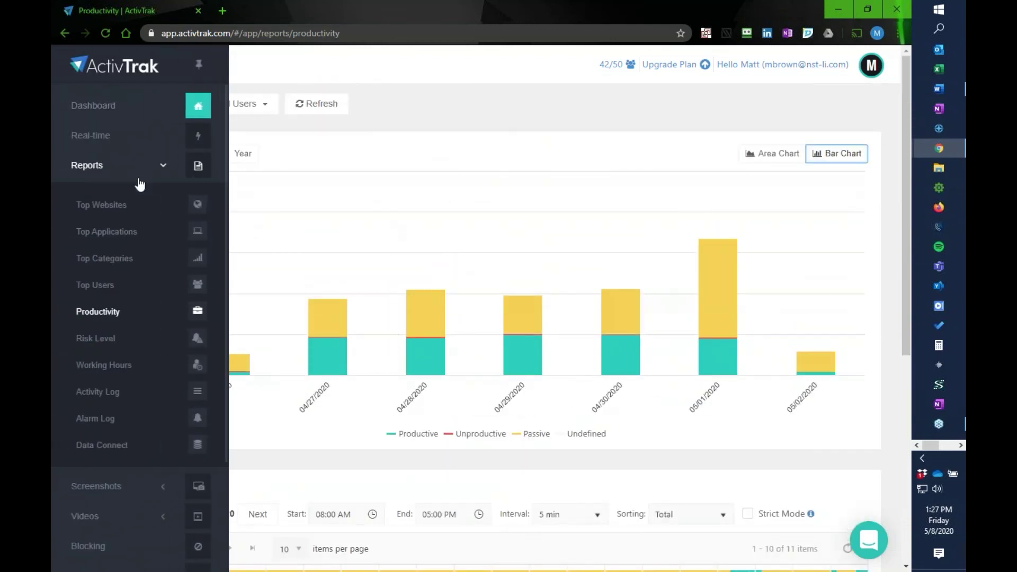
{"action": "left_click", "coordinate": [133, 342]}
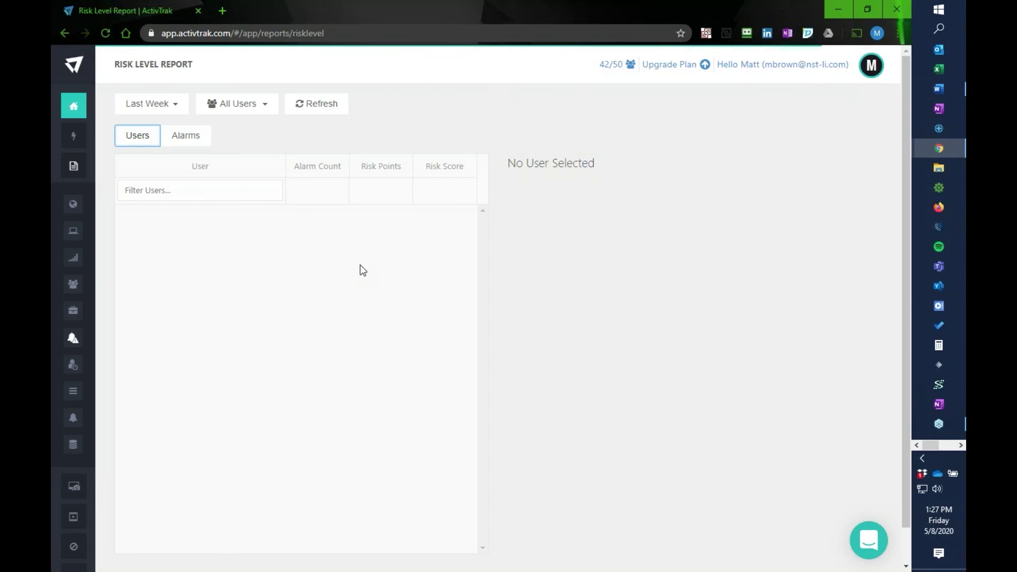
{"action": "left_click", "coordinate": [256, 108]}
{"action": "left_click", "coordinate": [179, 136]}
{"action": "left_click", "coordinate": [180, 136]}
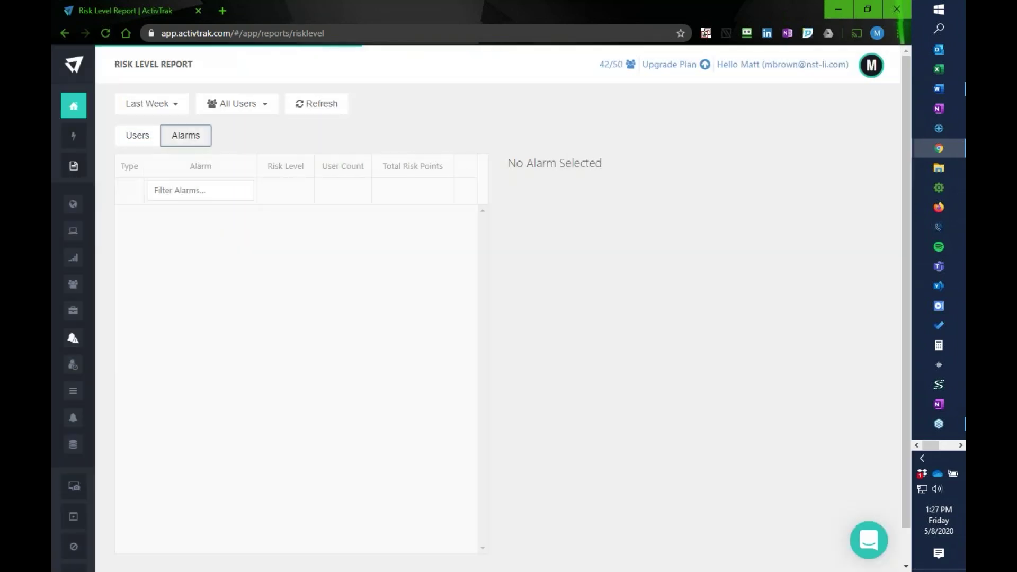
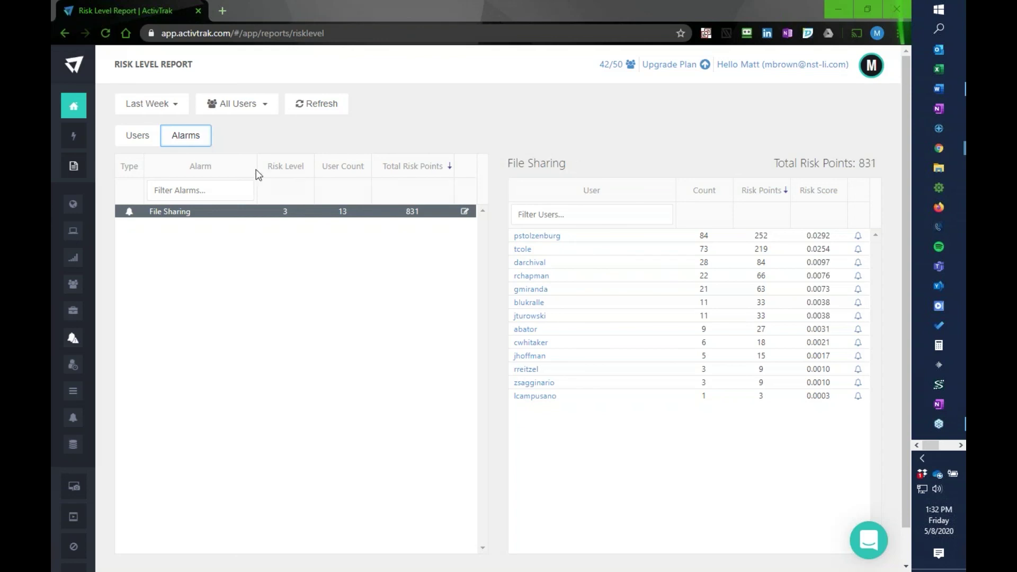
Step: Return to the dashboard and expand the list of available screenshot pages
{"action": "left_click", "coordinate": [78, 110]}
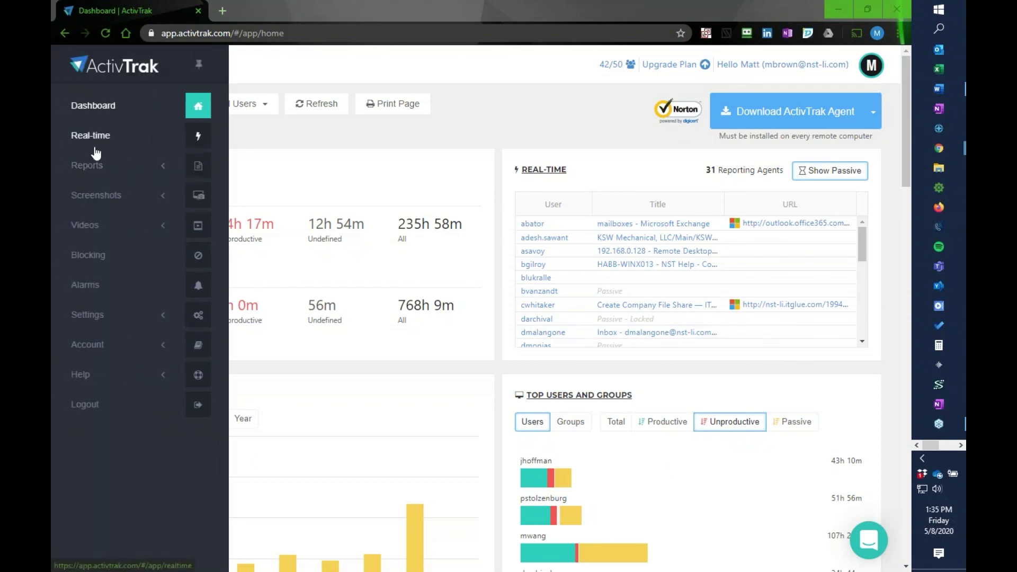
{"action": "left_click", "coordinate": [117, 197]}
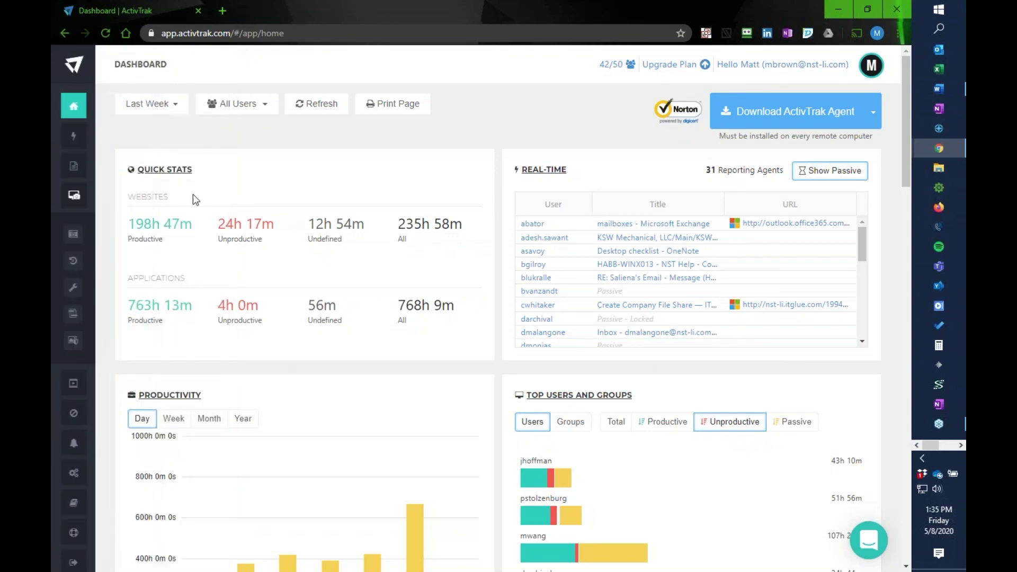
{"action": "mouse_move", "coordinate": [112, 204]}
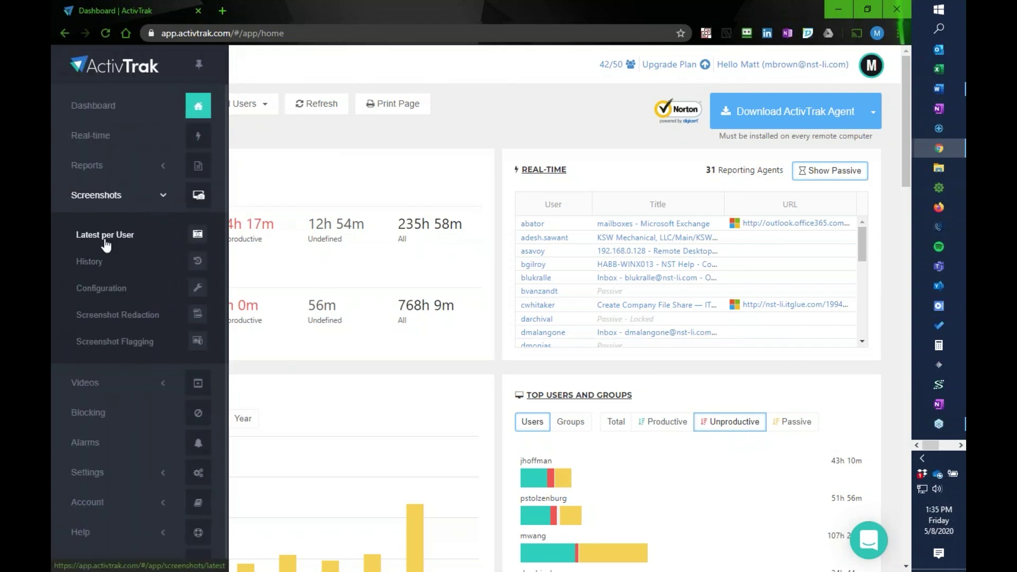
Step: Open the configuration page for video alarms
{"action": "left_click", "coordinate": [109, 384]}
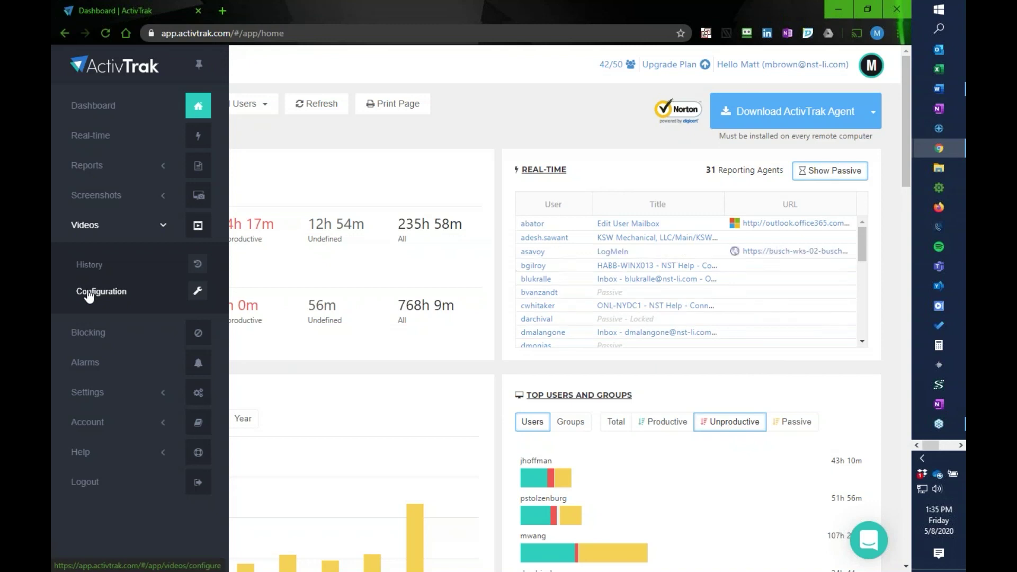
{"action": "left_click", "coordinate": [89, 292]}
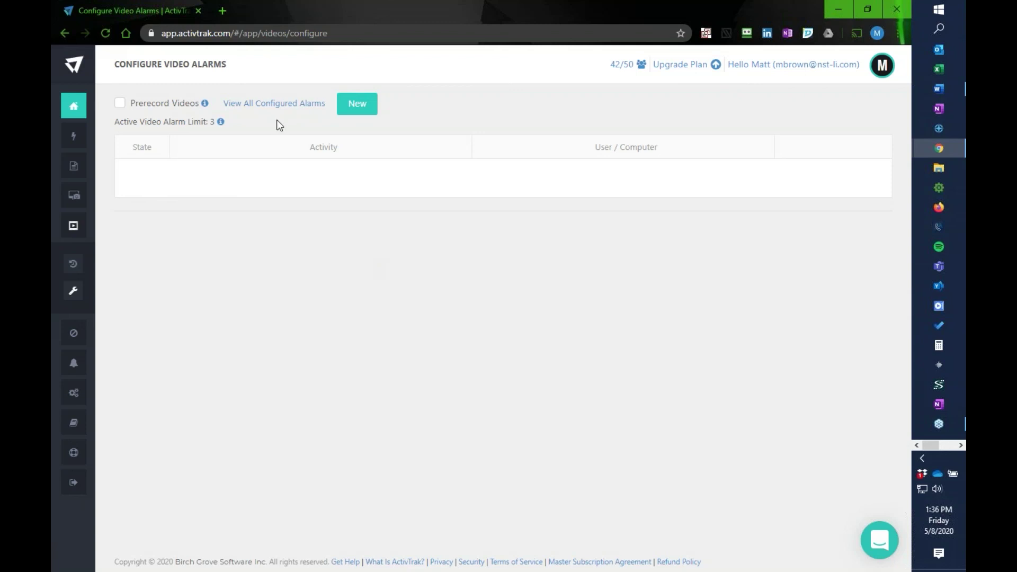
{"action": "left_click", "coordinate": [891, 211]}
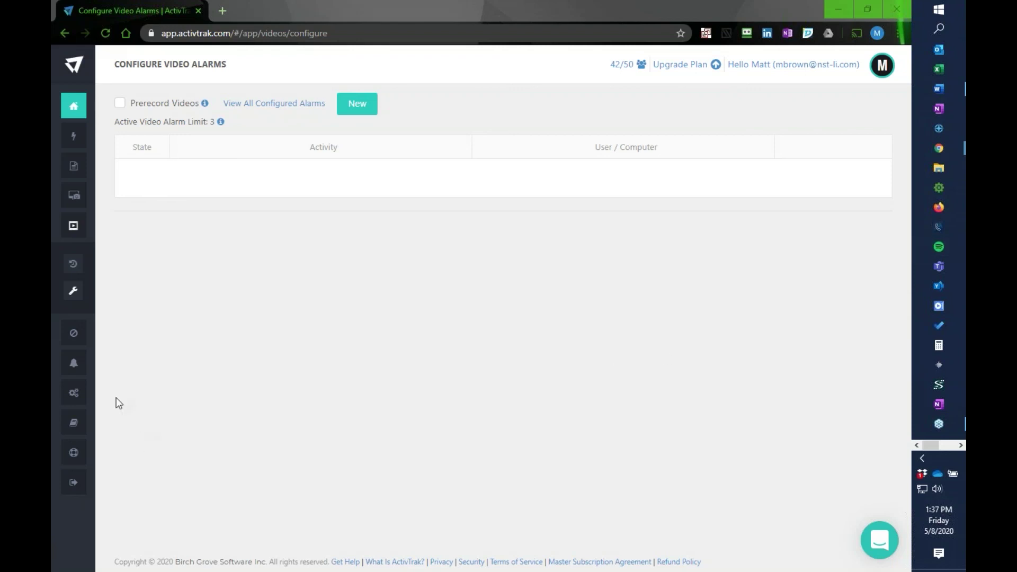
Step: Go back to the dashboard and open the Screenshot Redaction page
{"action": "mouse_move", "coordinate": [77, 310]}
{"action": "left_click", "coordinate": [76, 105]}
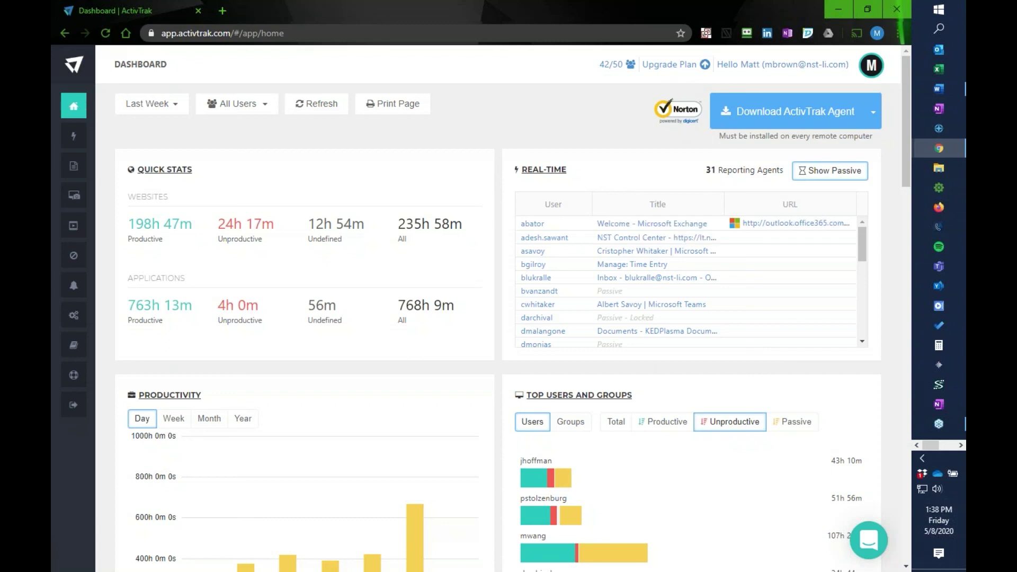
{"action": "mouse_move", "coordinate": [79, 148]}
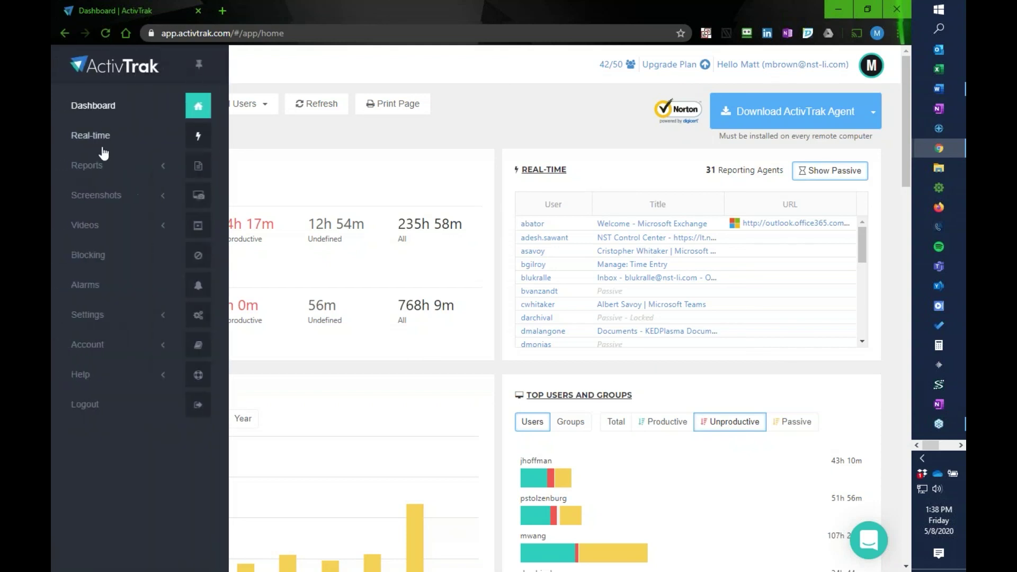
{"action": "left_click", "coordinate": [103, 208]}
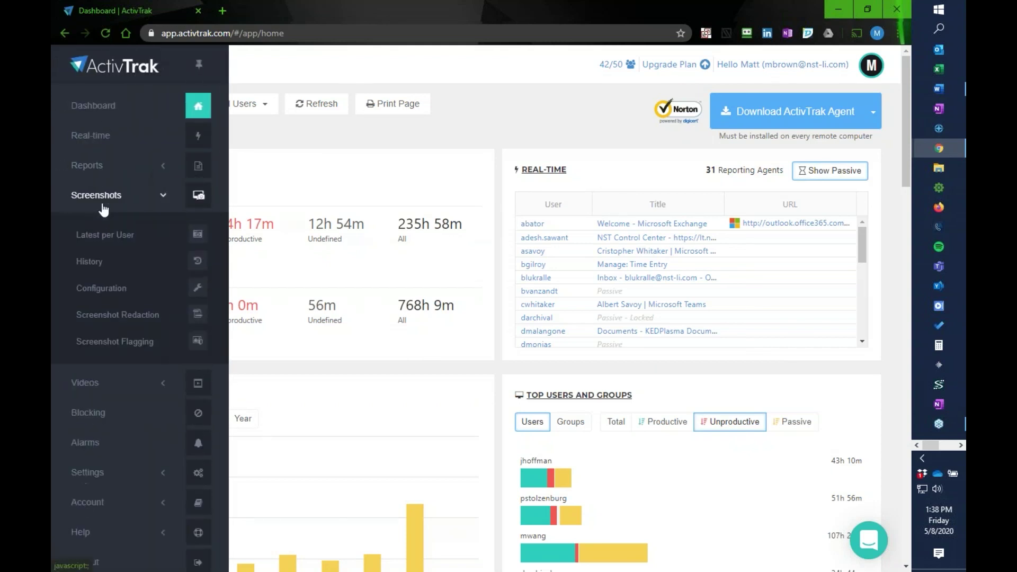
{"action": "left_click", "coordinate": [112, 316]}
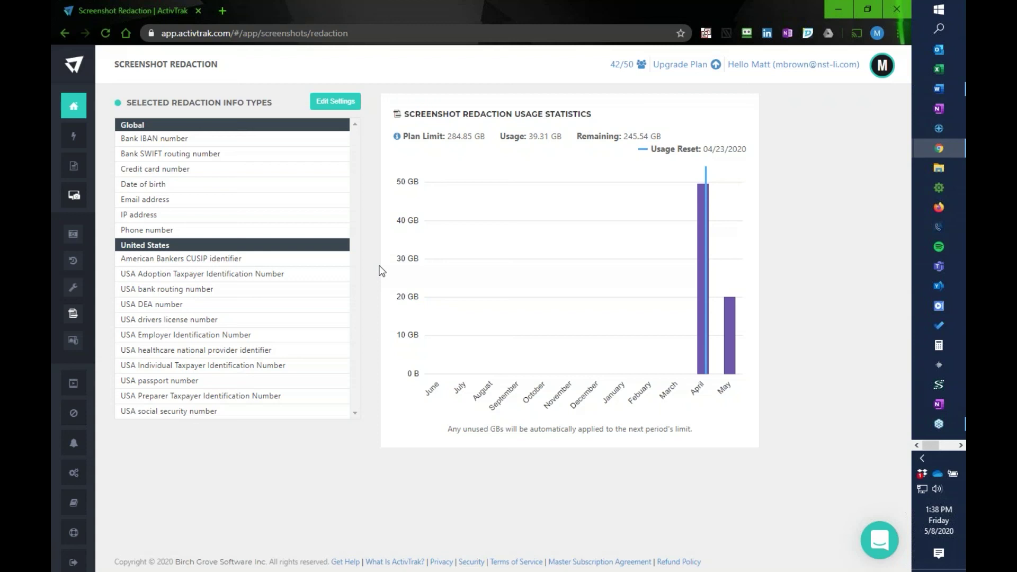
Step: Remove Bank IBAN number from the selected redaction info types, and leave for the dashboard without saving
{"action": "left_click", "coordinate": [337, 103]}
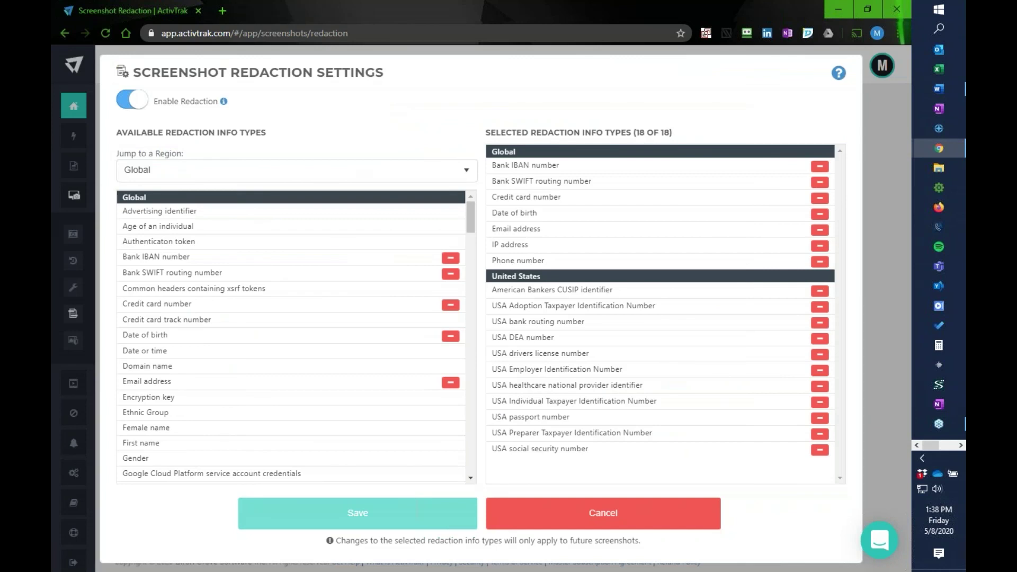
{"action": "left_click", "coordinate": [451, 259]}
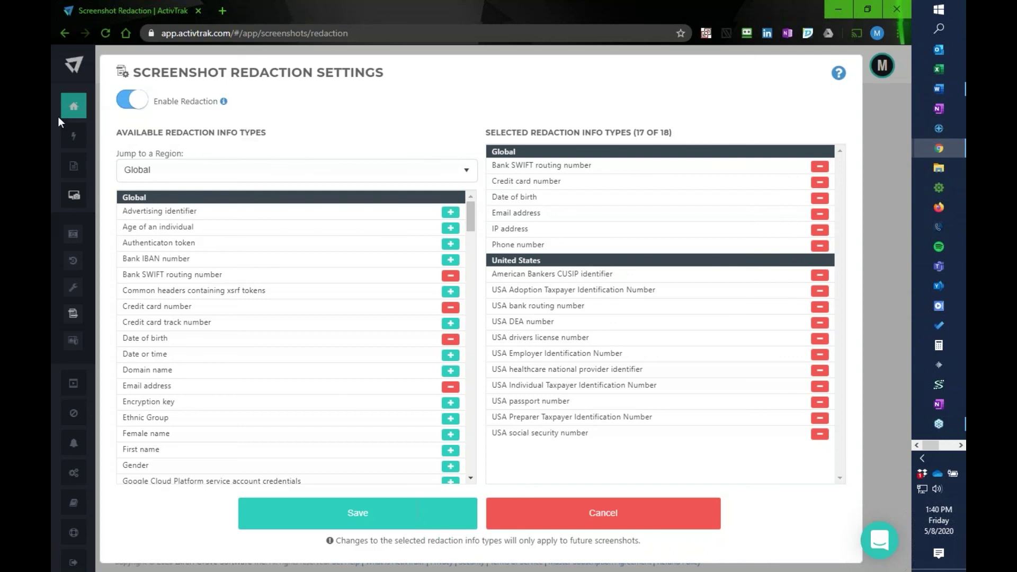
{"action": "left_click", "coordinate": [75, 105]}
{"action": "left_click", "coordinate": [82, 107]}
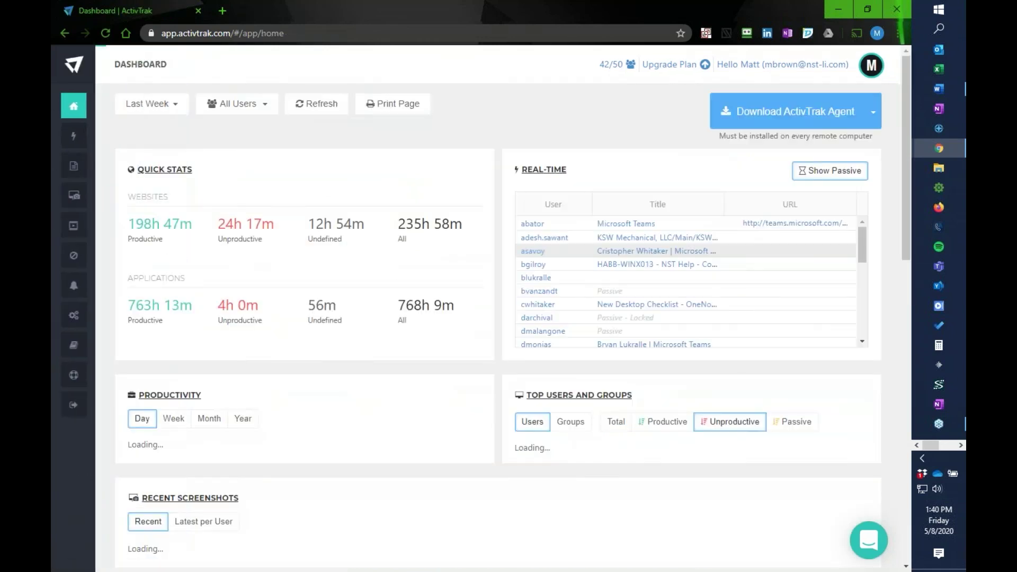